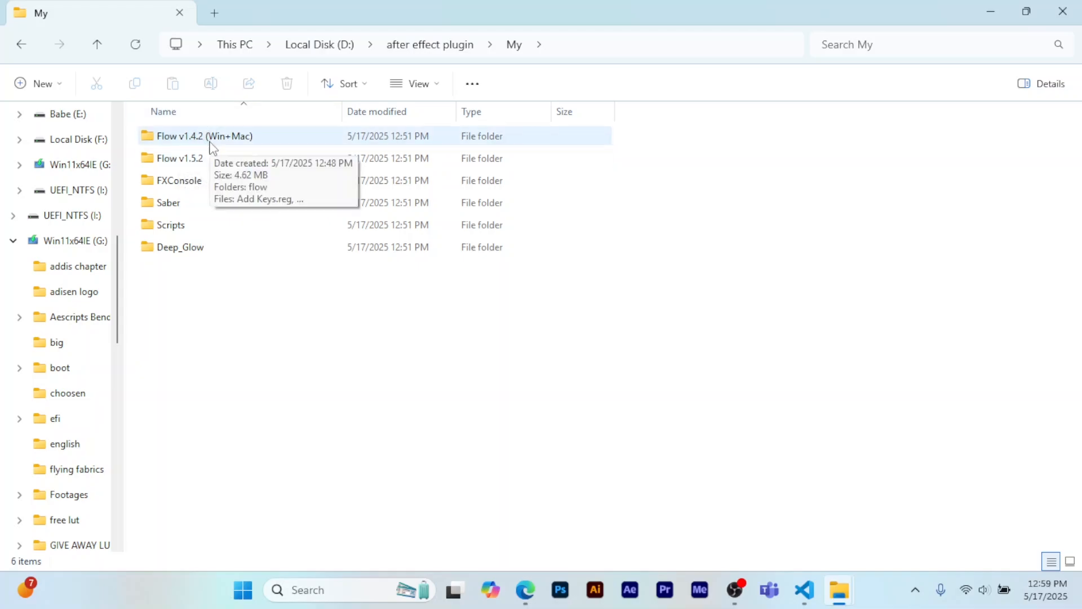
click(190, 163)
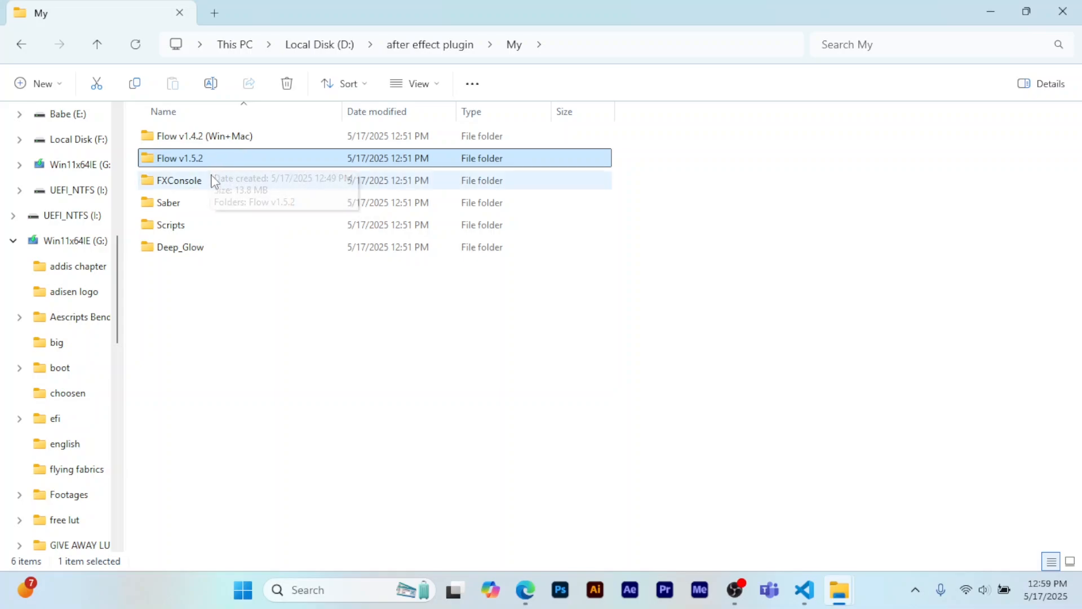
double_click(183, 159)
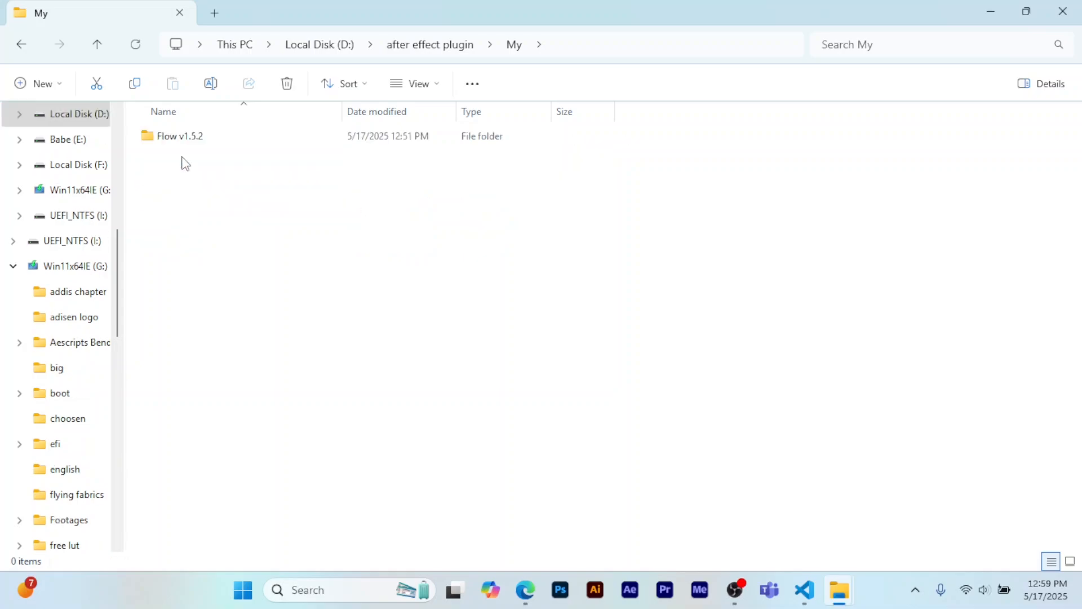
click(521, 50)
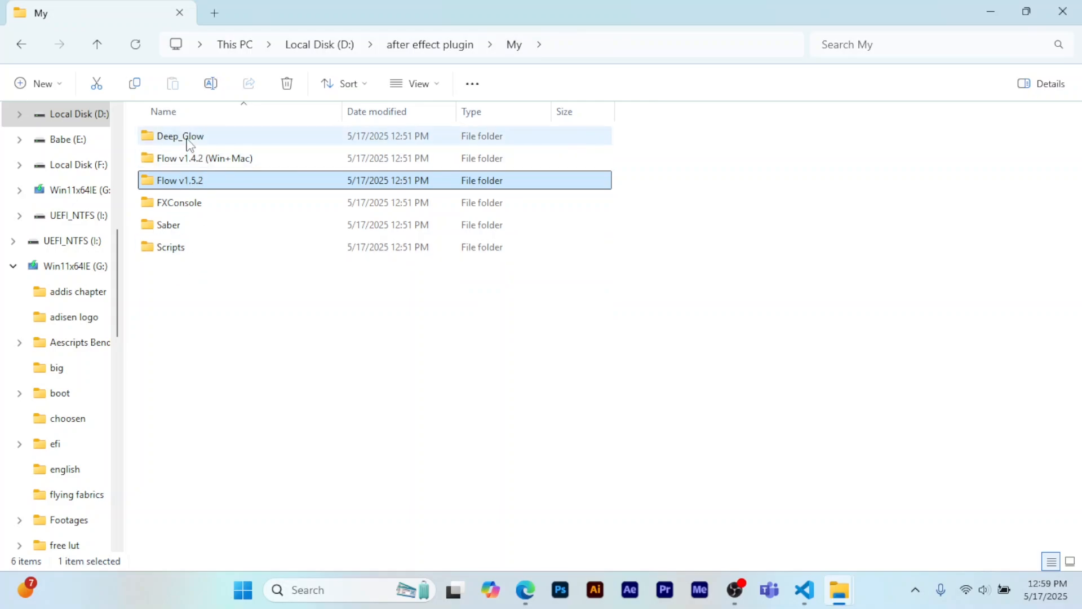
mouse_move(190, 230)
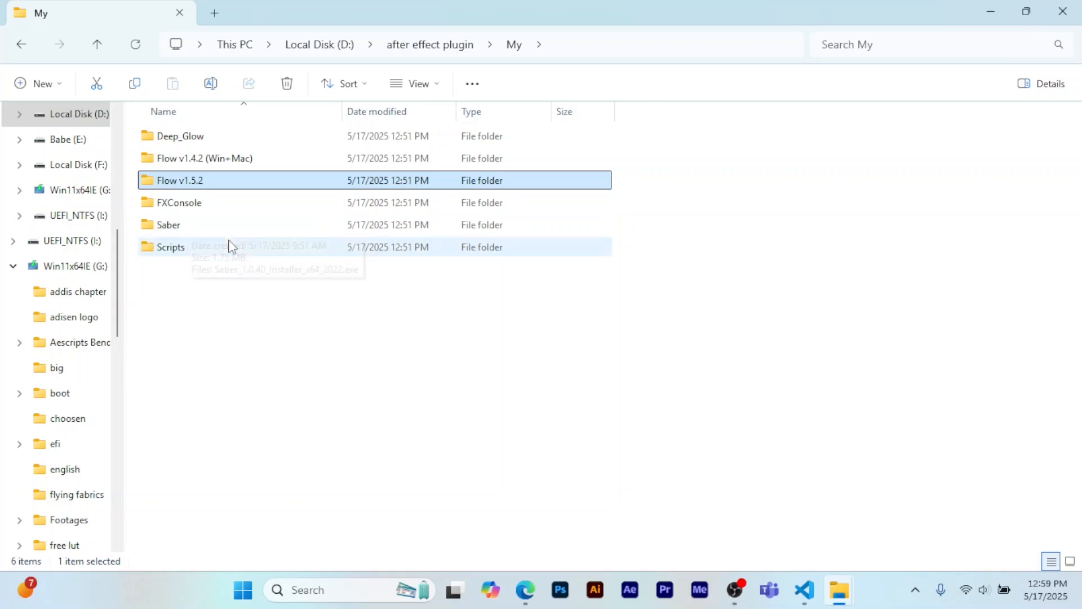
click(195, 282)
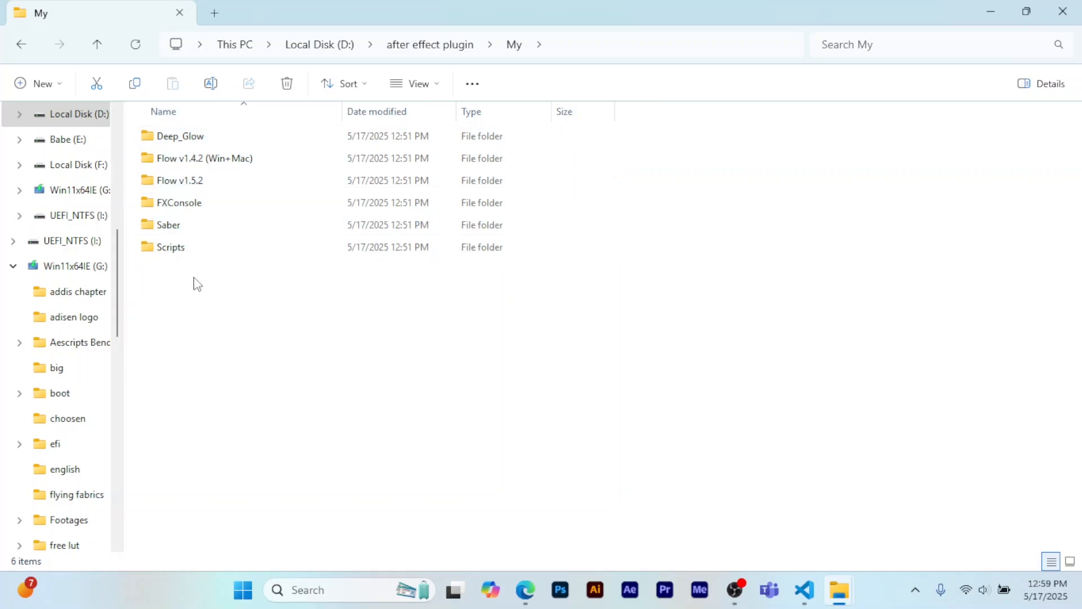
Step: Open the nested Flow v1.5.2 folders and copy the flow-v1.5.2 extension folder
double_click(195, 181)
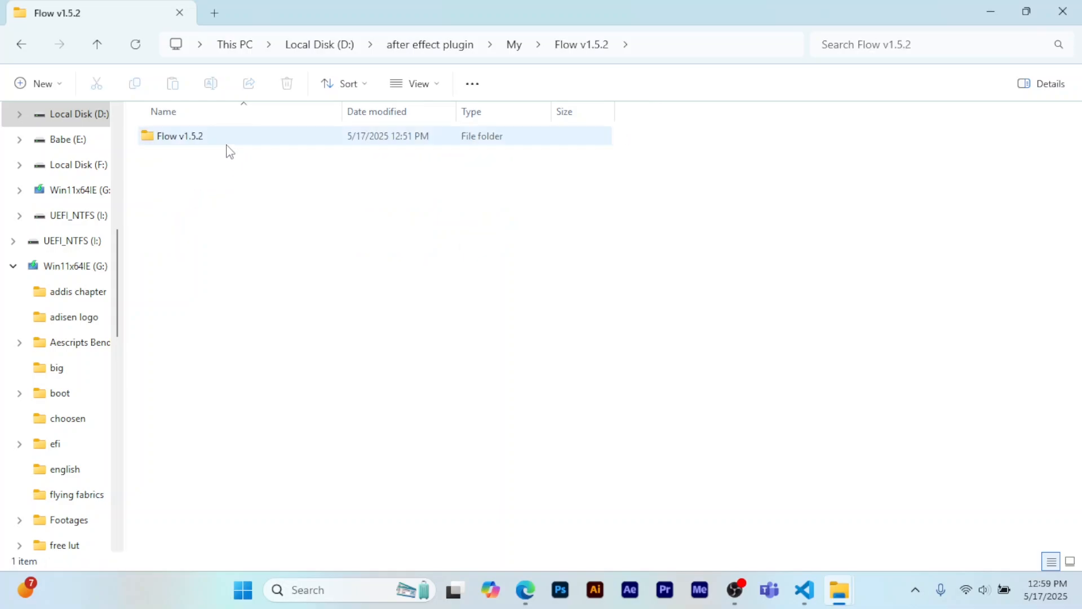
double_click(190, 138)
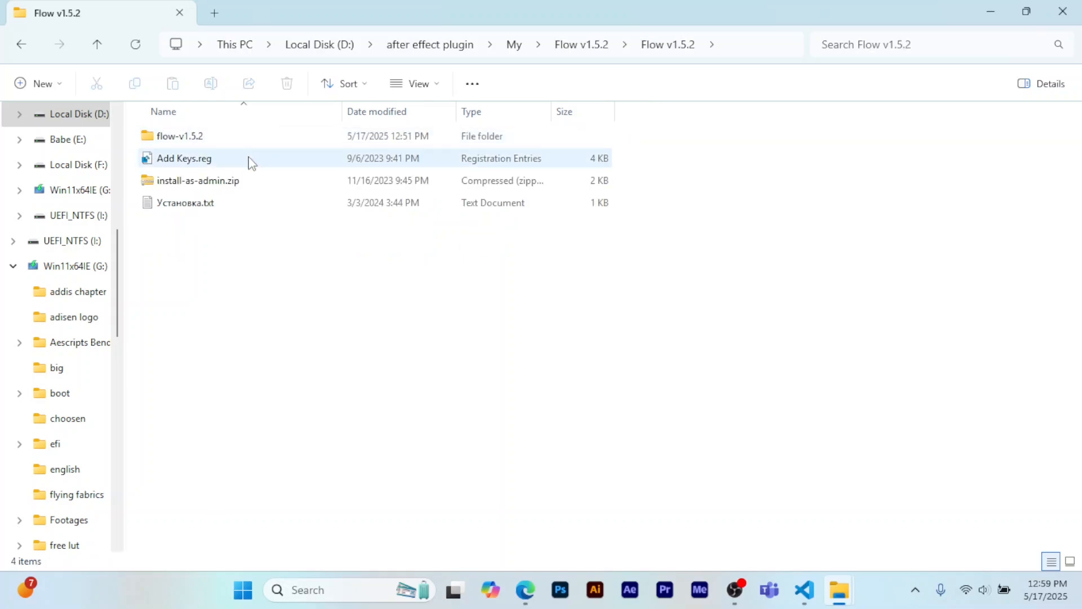
click(202, 138)
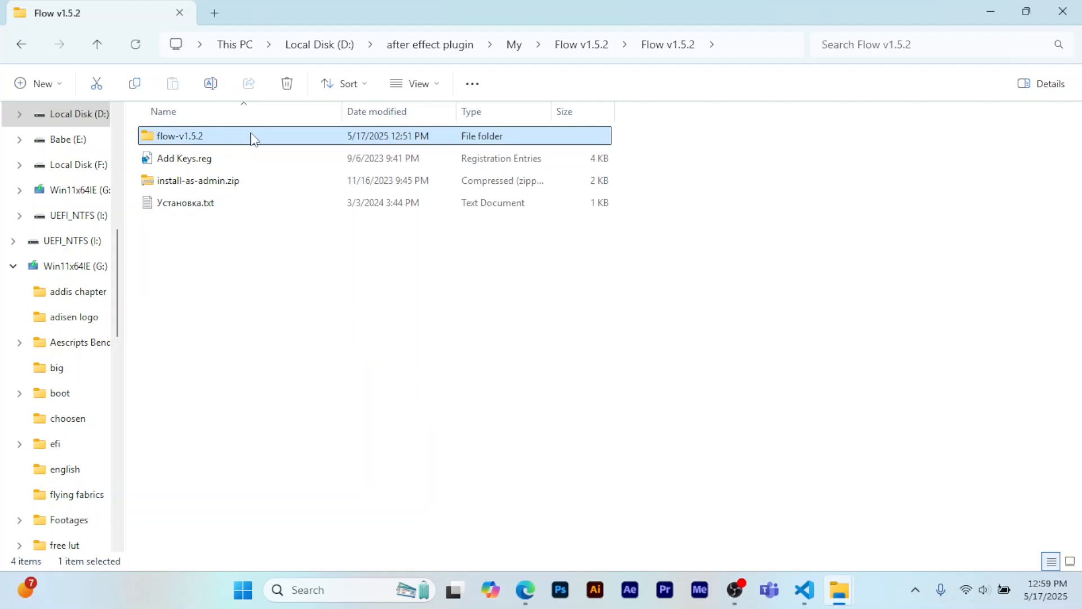
right_click(238, 139)
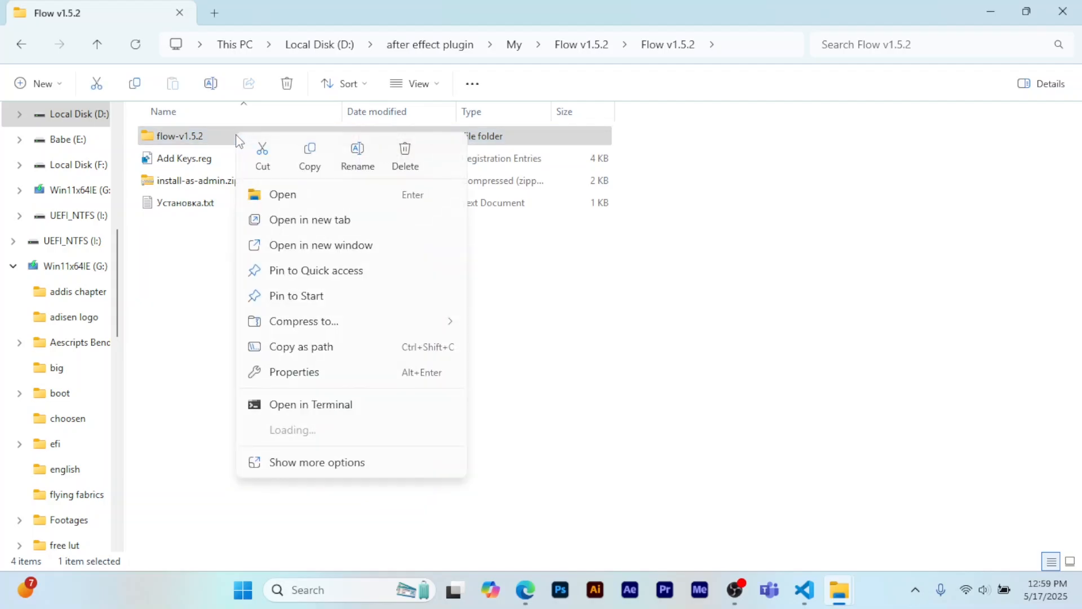
click(309, 156)
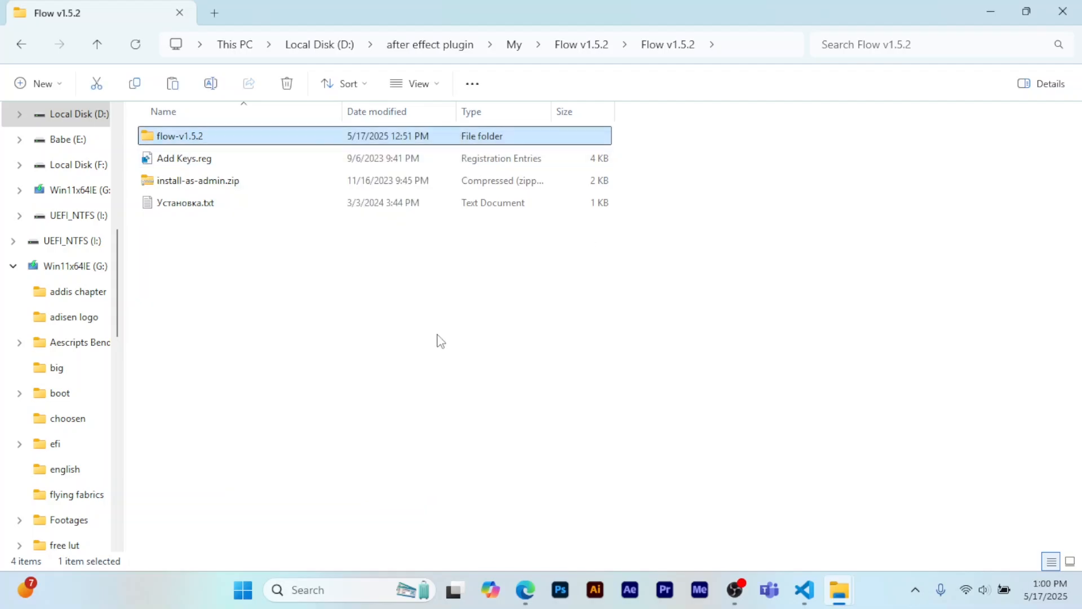
Step: Open a new File Explorer window and go to C:\Program Files (x86)\Common Files\Adobe\CEP\extensions
key(super+e)
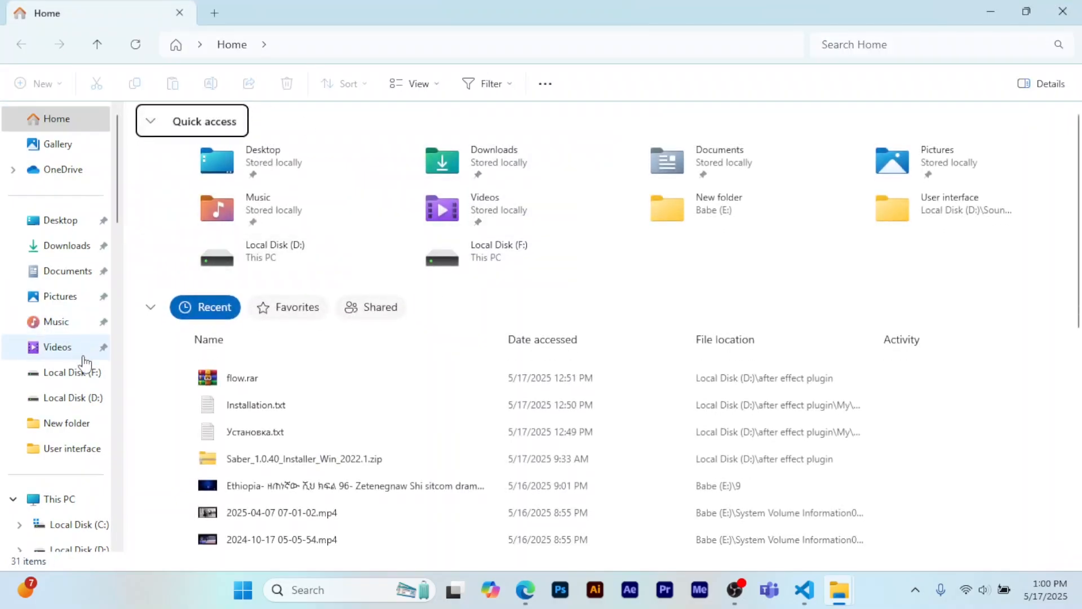
scroll(84, 389, down, 1)
click(59, 417)
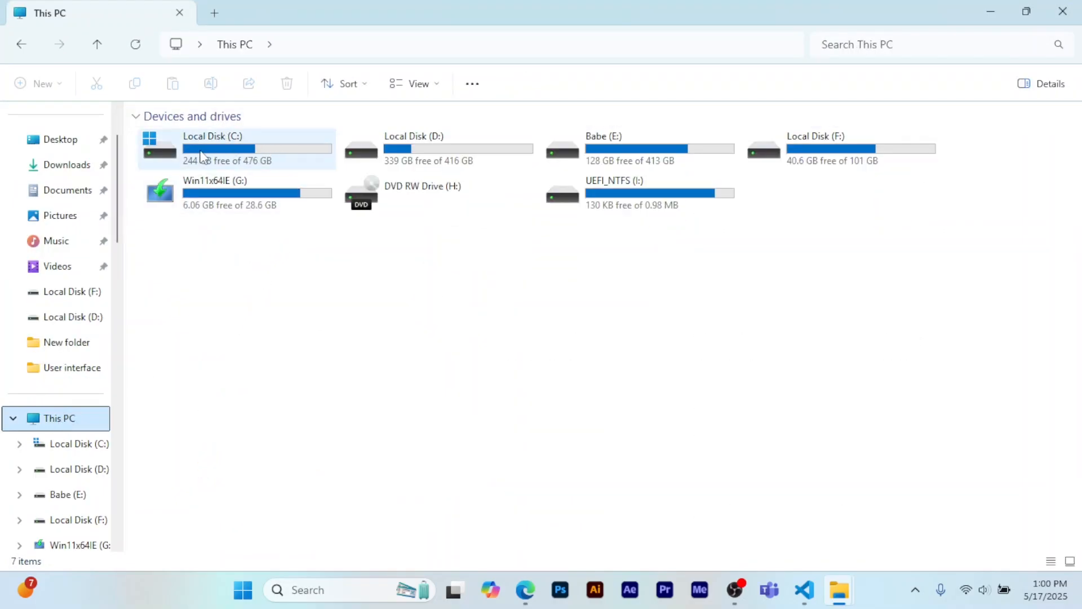
double_click(263, 150)
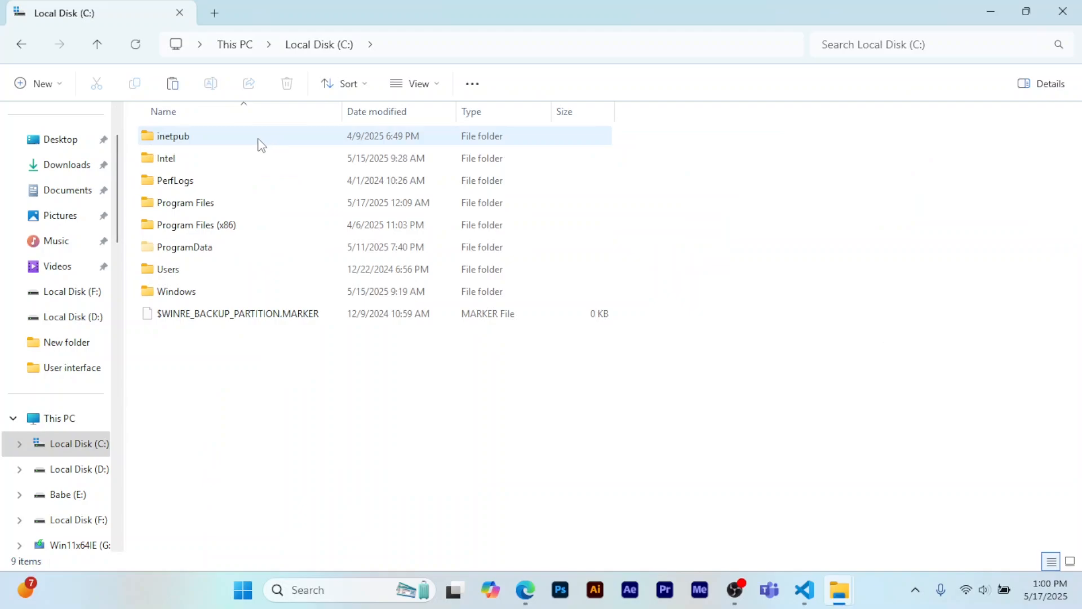
mouse_move(220, 225)
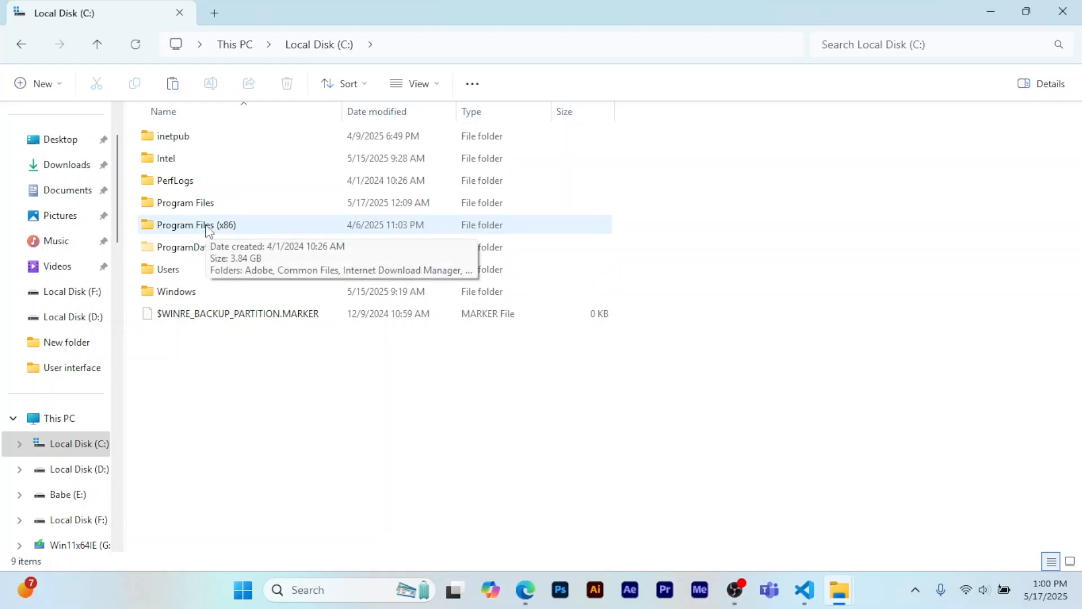
double_click(224, 227)
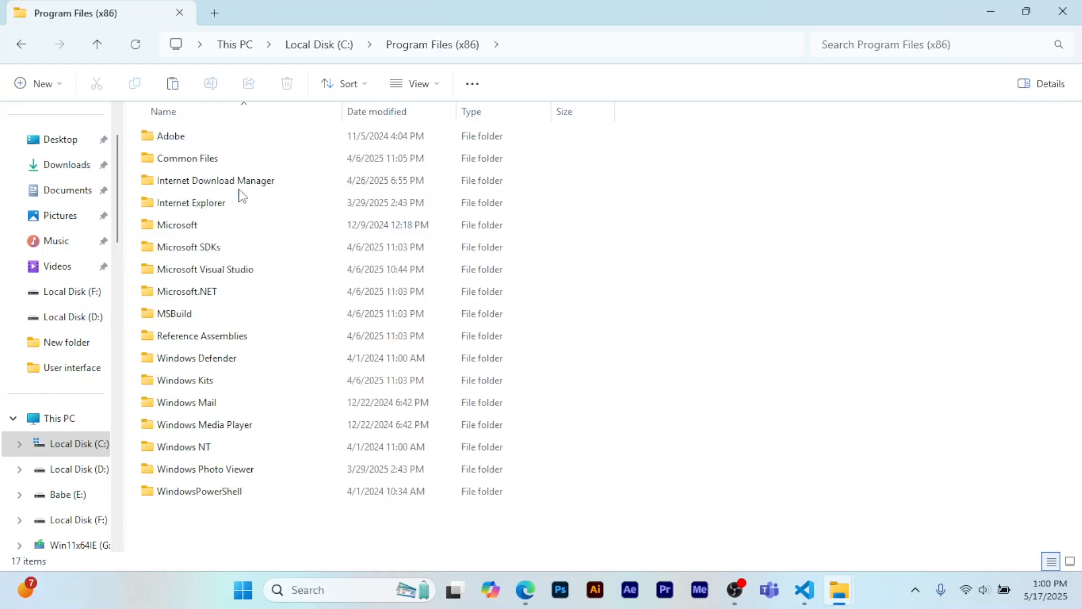
double_click(204, 164)
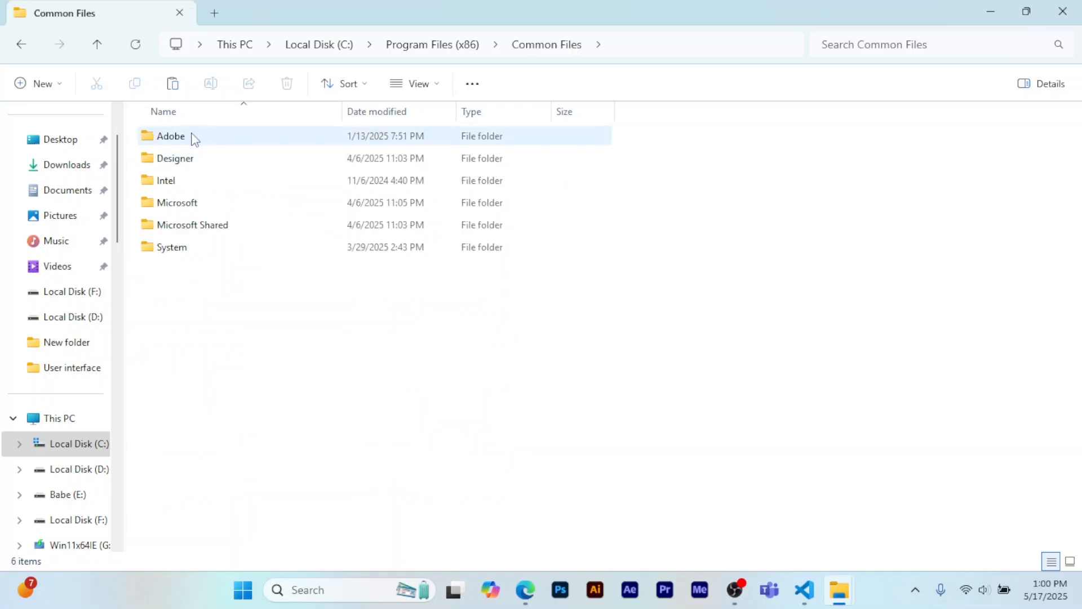
double_click(191, 137)
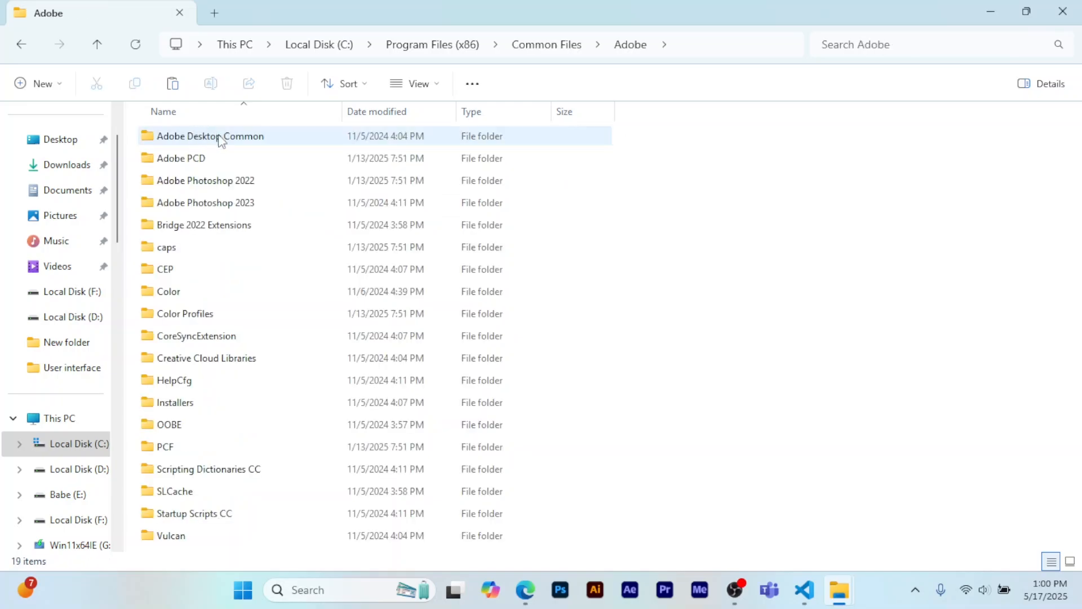
double_click(184, 274)
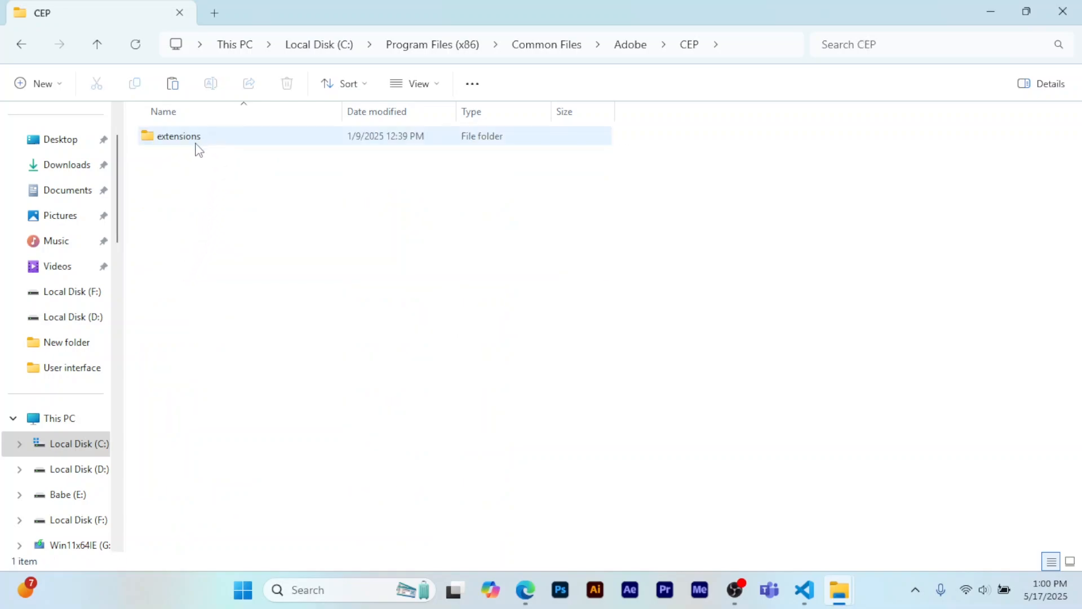
double_click(200, 142)
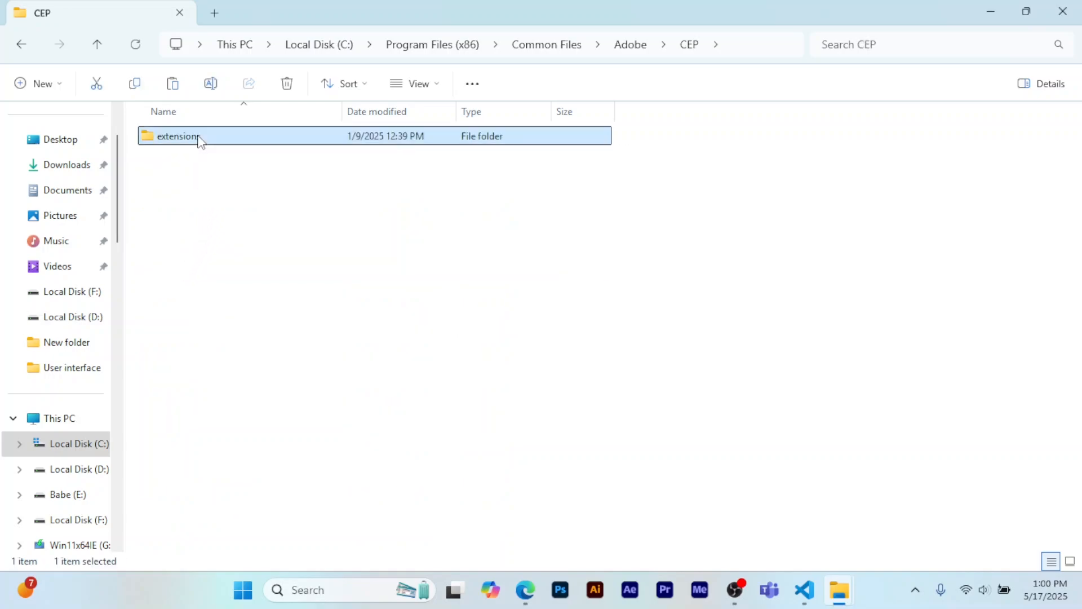
Step: Paste the copied flow-v1.5.2 folder into the extensions folder, granting administrator permission
right_click(356, 281)
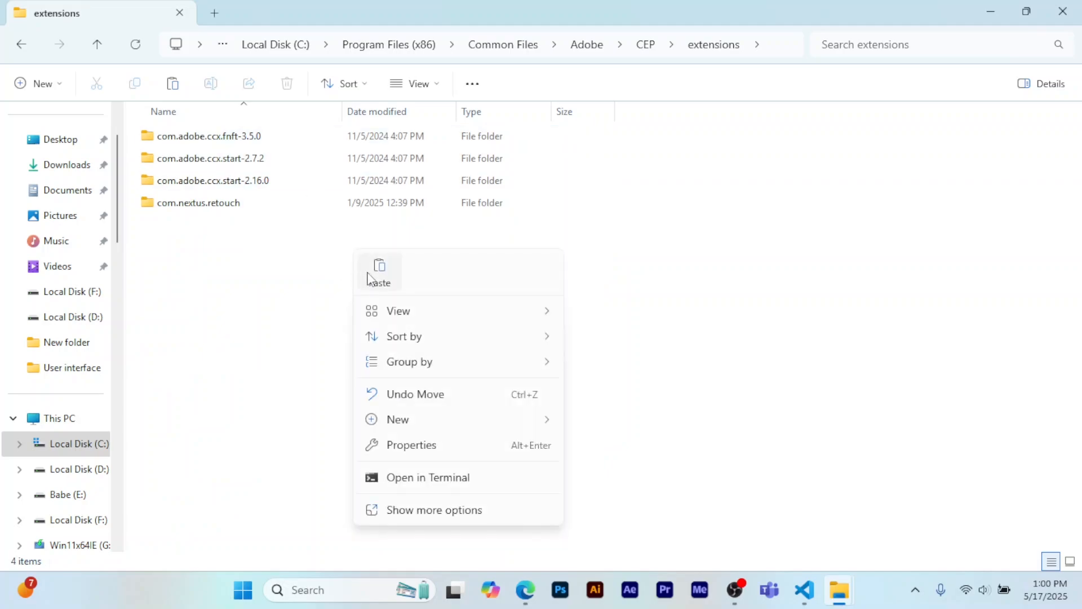
click(387, 273)
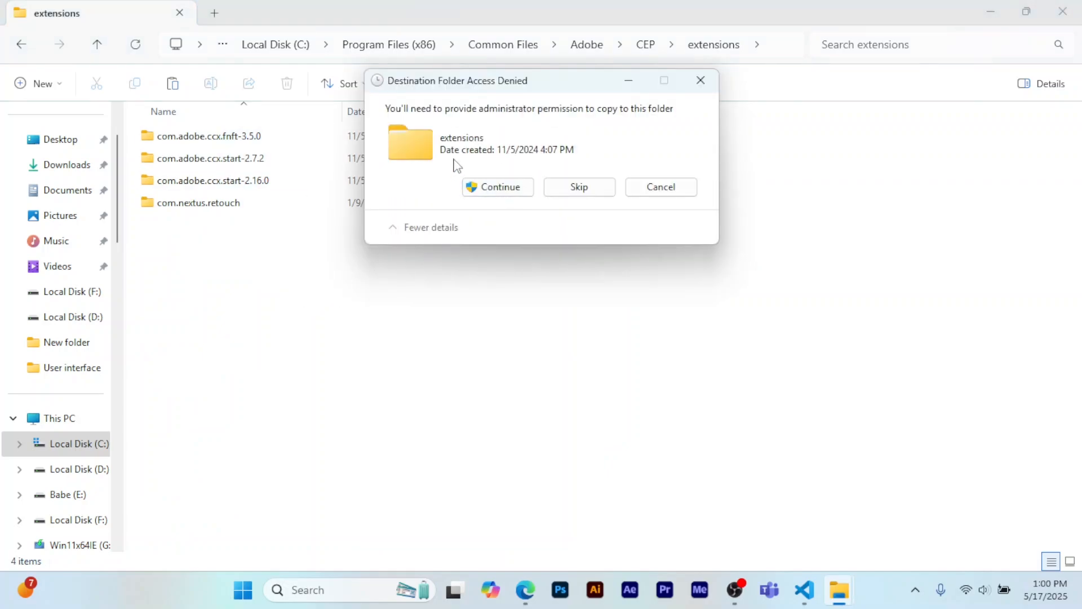
click(496, 187)
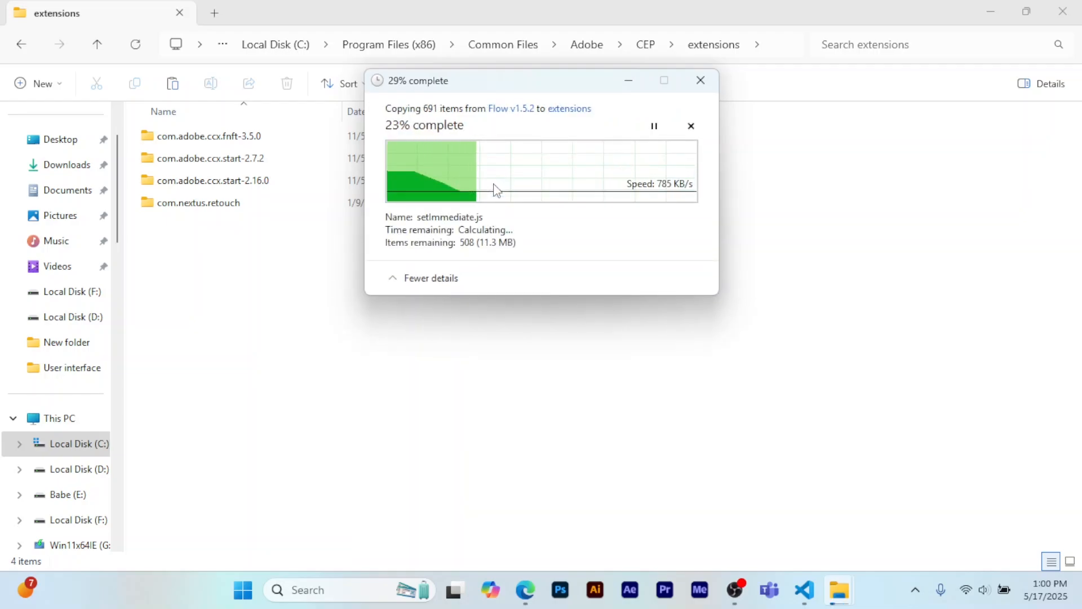
click(344, 315)
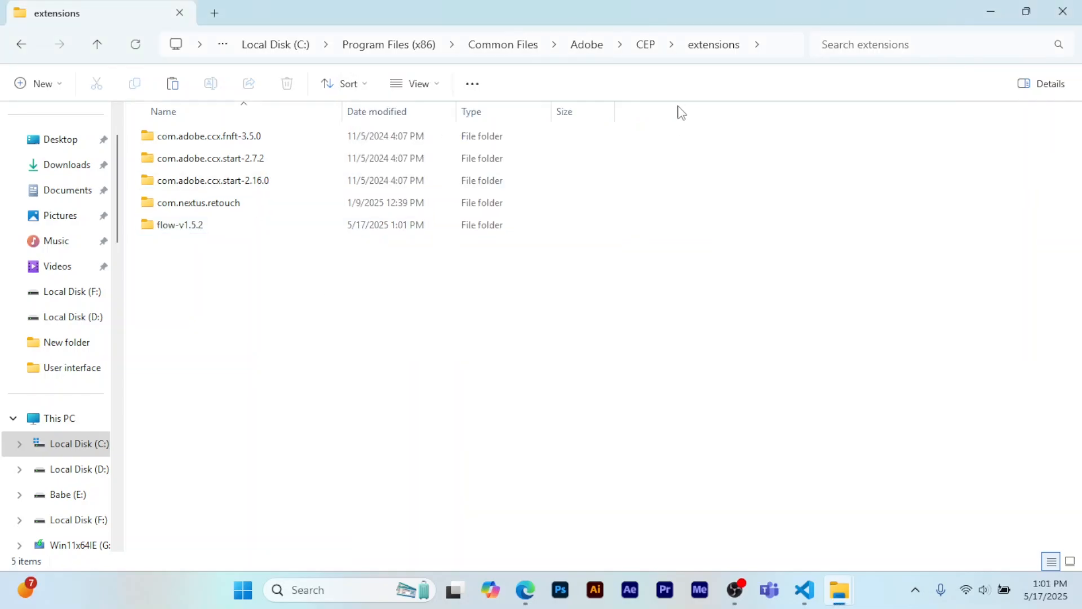
Step: Return to the Flow v1.5.2 source folder and merge Add Keys.reg into the Windows registry
click(992, 14)
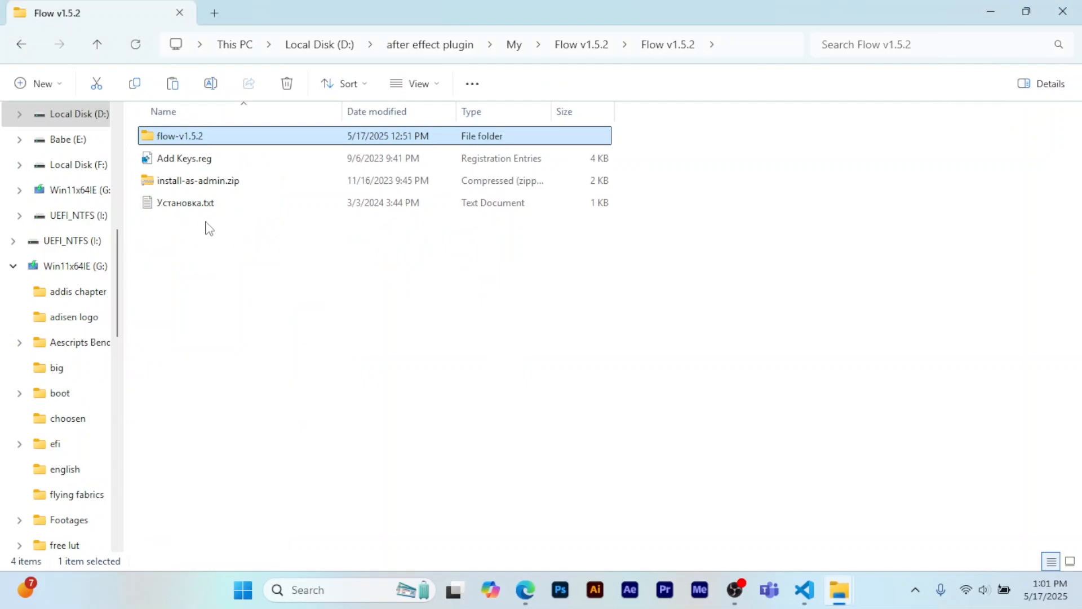
click(190, 164)
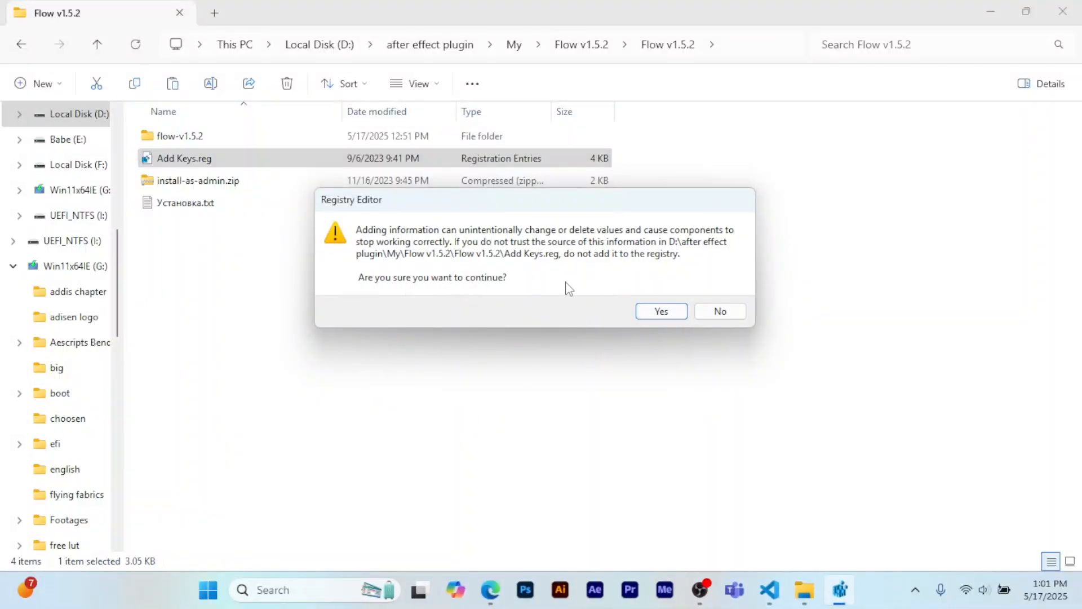
click(663, 312)
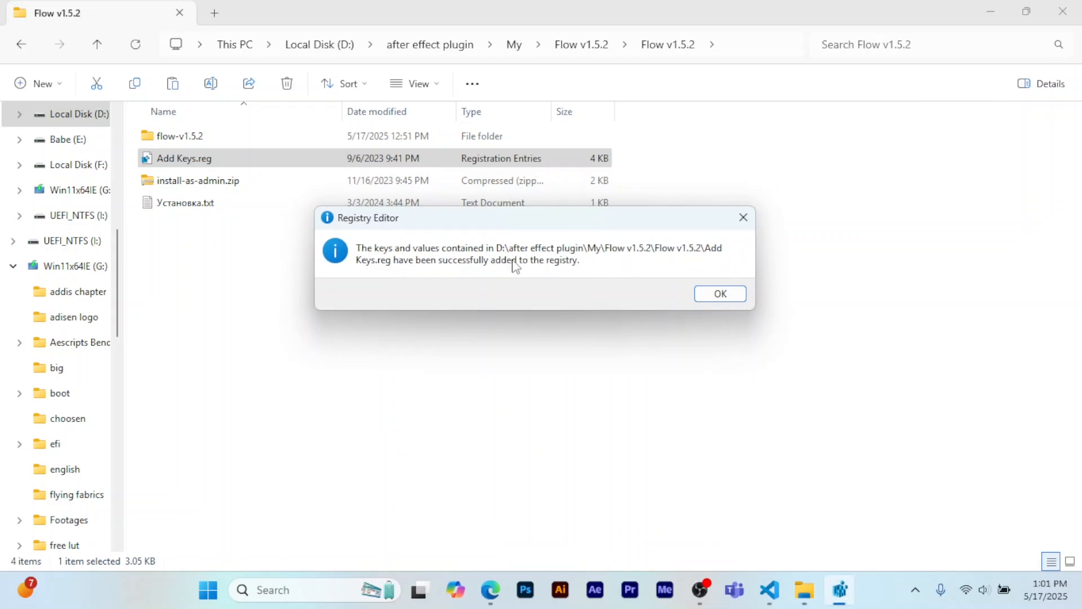
click(721, 294)
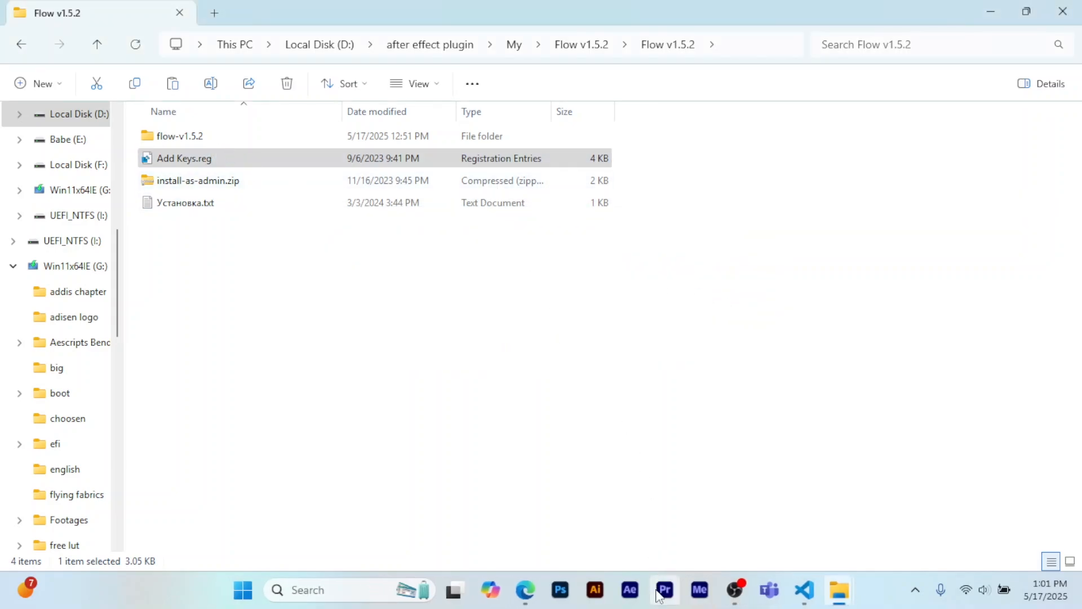
Step: Switch to After Effects and create a new 1080 x 1920 composition at 30 fps, 9 seconds long
click(632, 591)
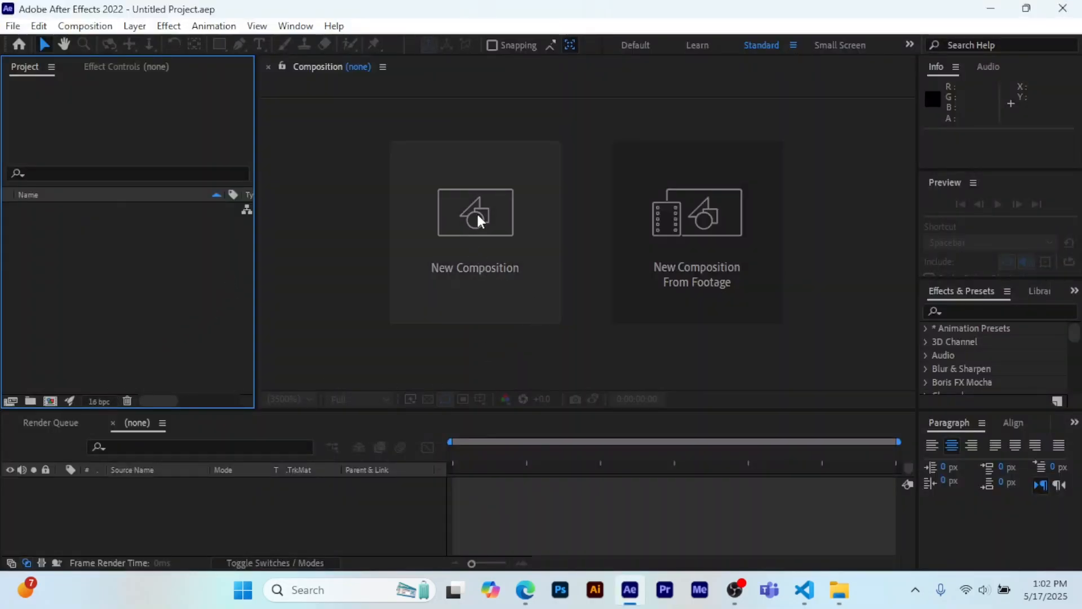
click(478, 215)
click(476, 212)
click(697, 497)
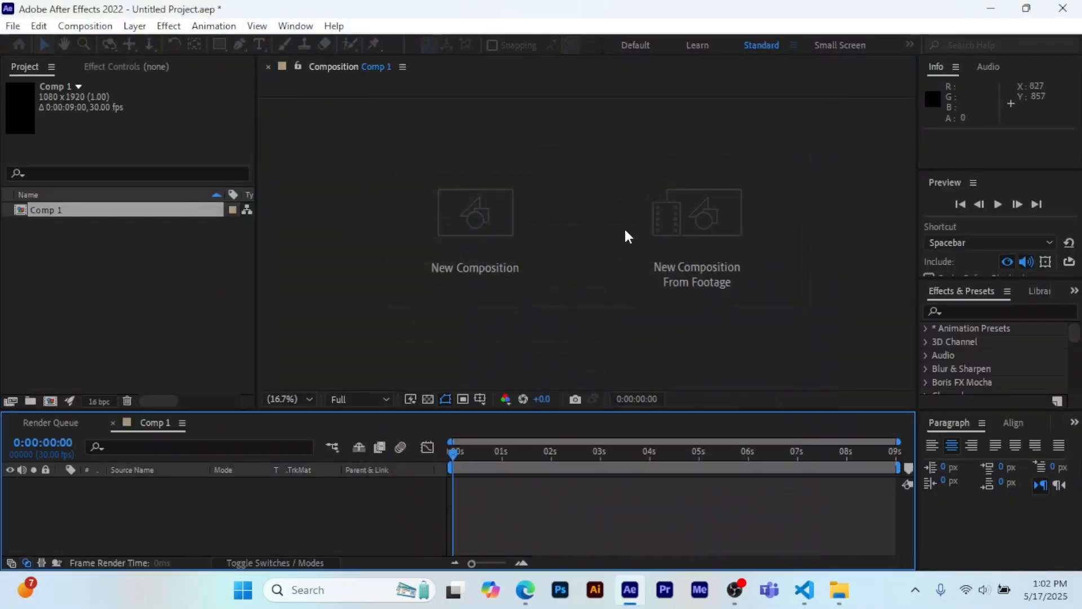
Step: Draw a rectangle shape about 258 by 252 px in the upper half of the composition
right_click(149, 505)
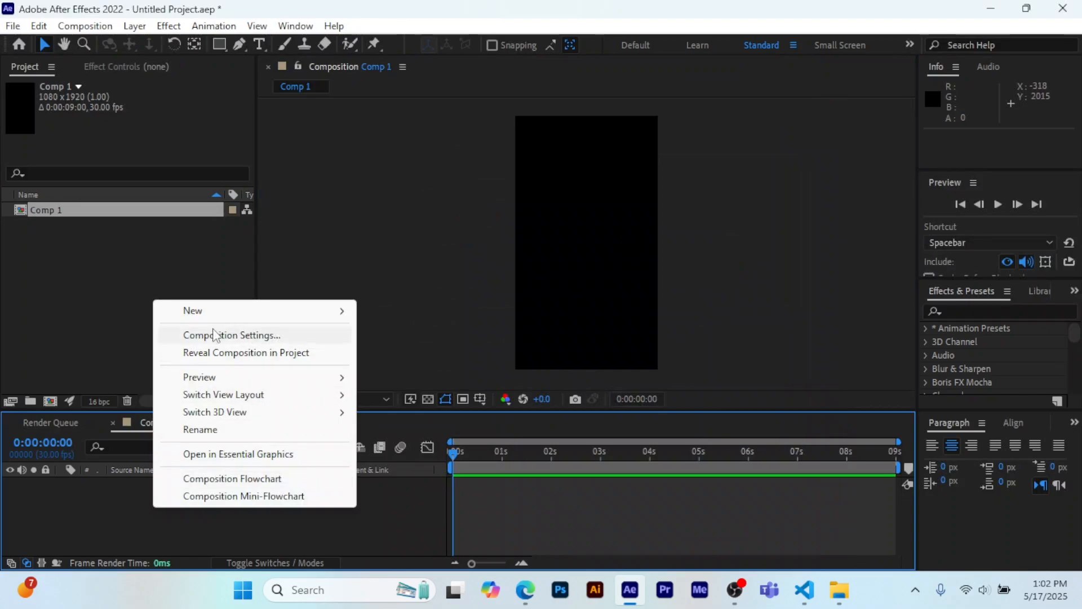
mouse_move(205, 313)
click(219, 44)
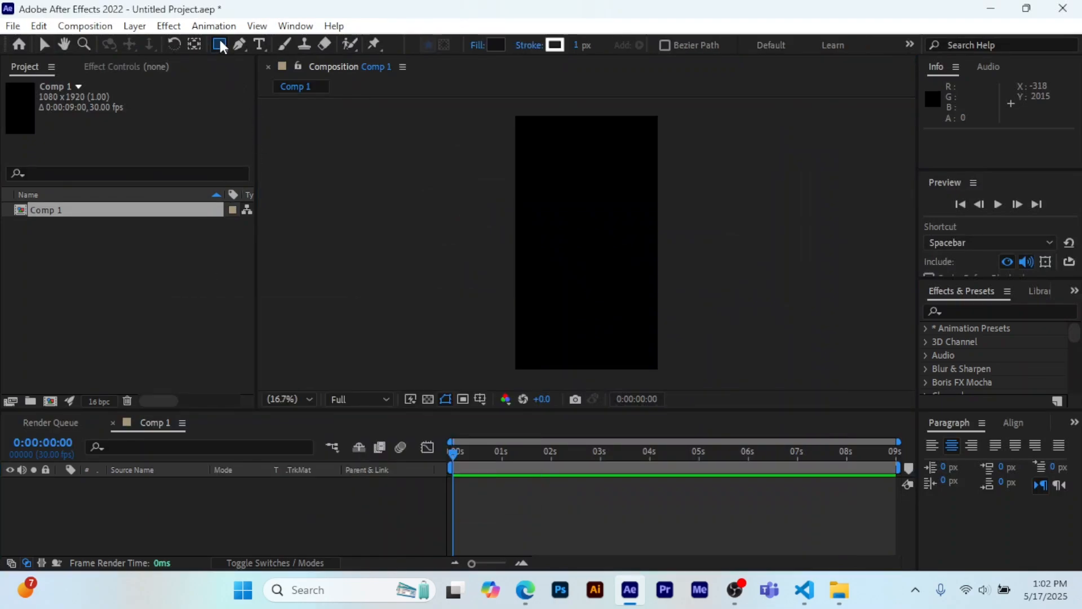
drag(549, 168, 587, 202)
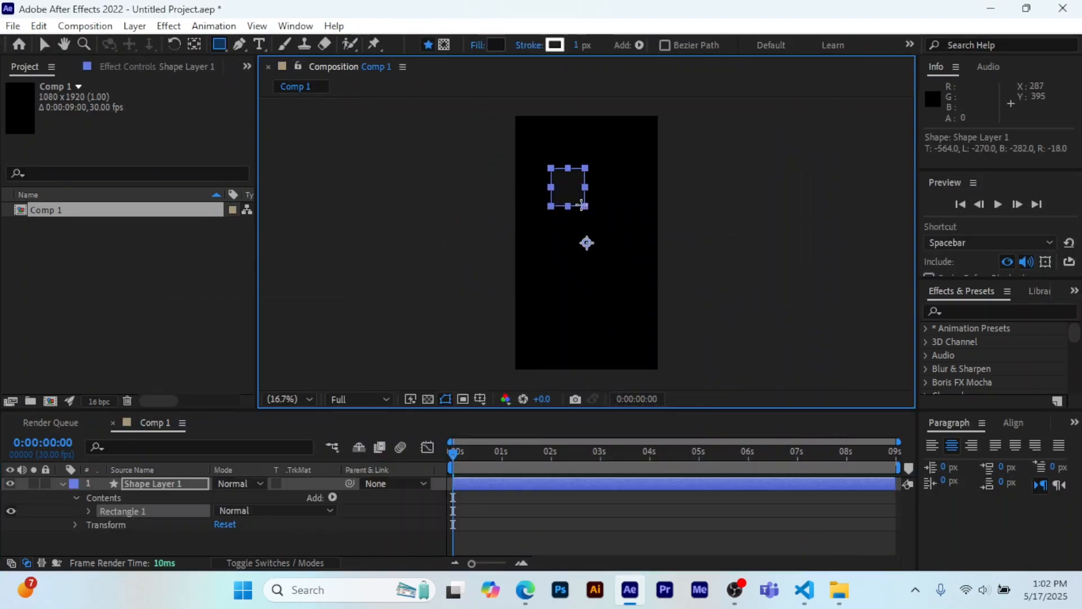
Step: Set the rectangle's fill color to white (FFFFFF) and collapse the shape layer's properties
click(496, 45)
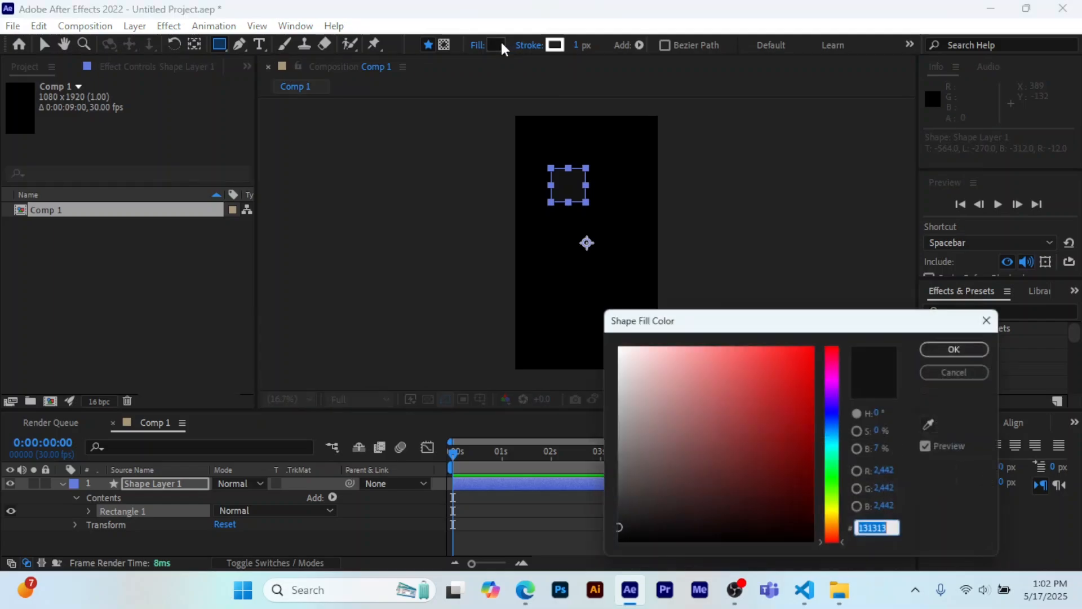
drag(705, 413, 559, 295)
click(961, 348)
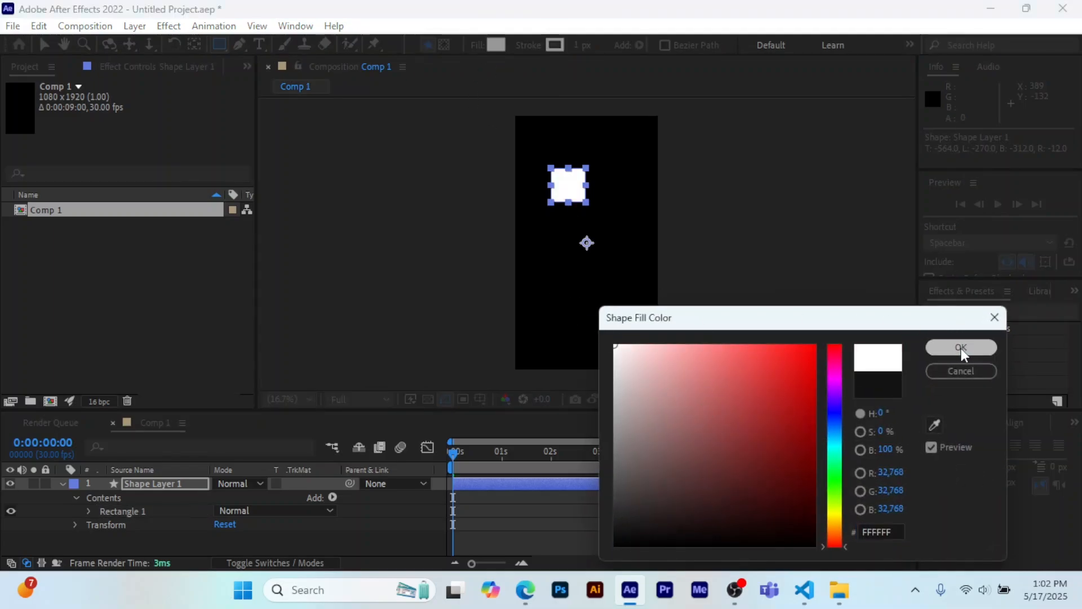
key(u)
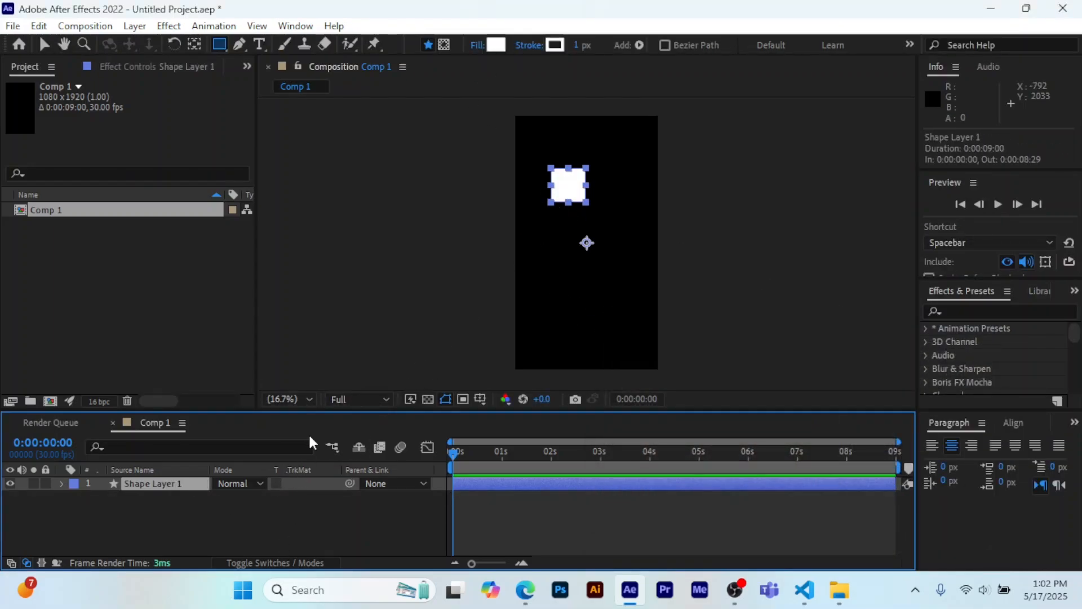
Step: Open the Flow extension to check which access it requires, and close its window
click(289, 27)
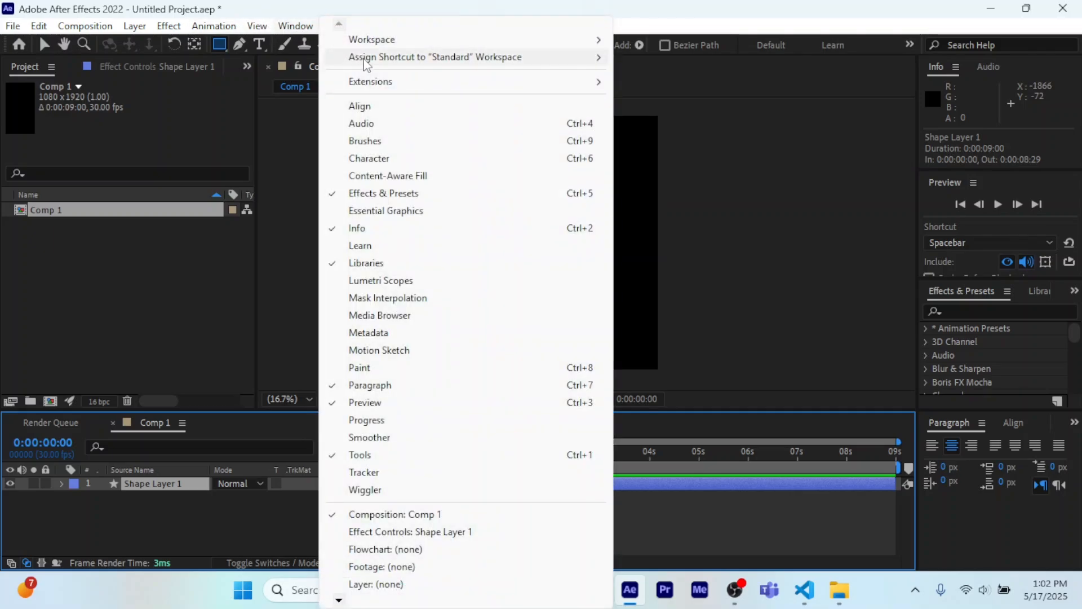
mouse_move(367, 82)
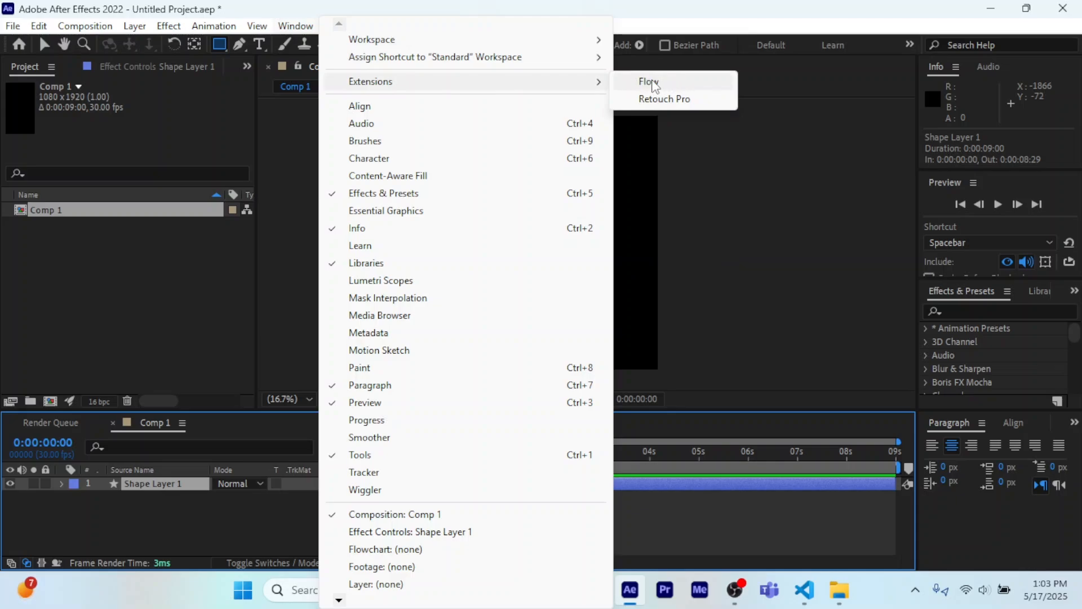
click(653, 83)
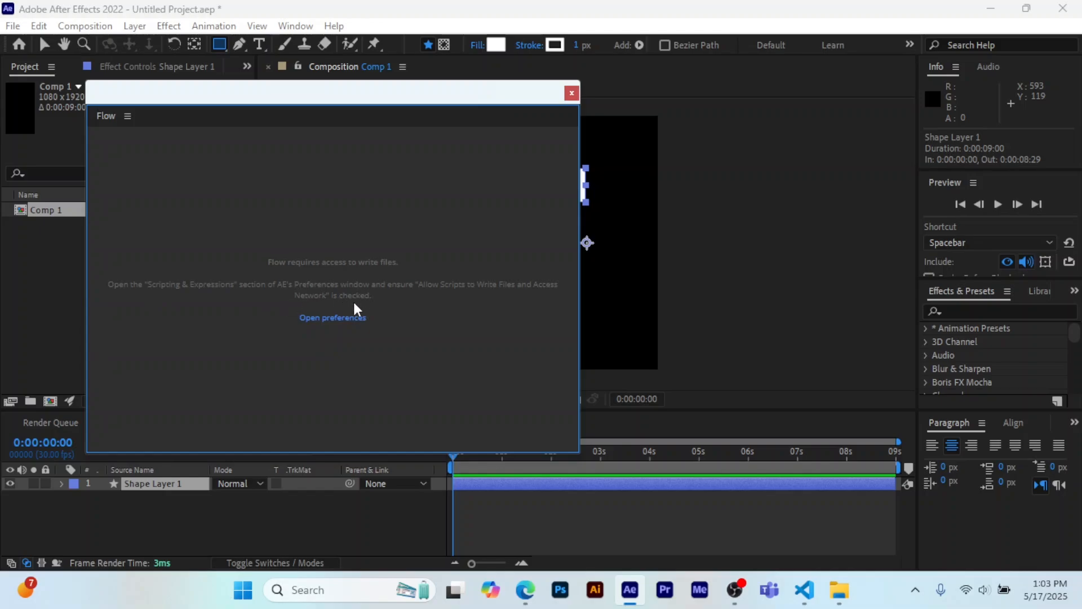
click(572, 93)
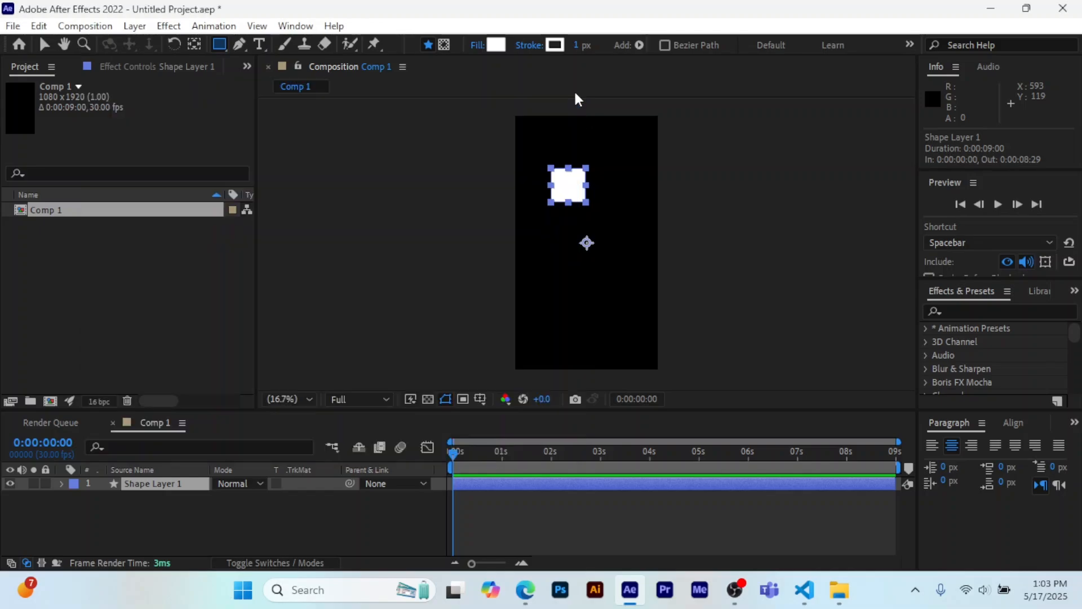
Step: Enable Allow Scripts to Write Files and Access Network in the Scripting & Expressions preferences and accept the change
click(41, 27)
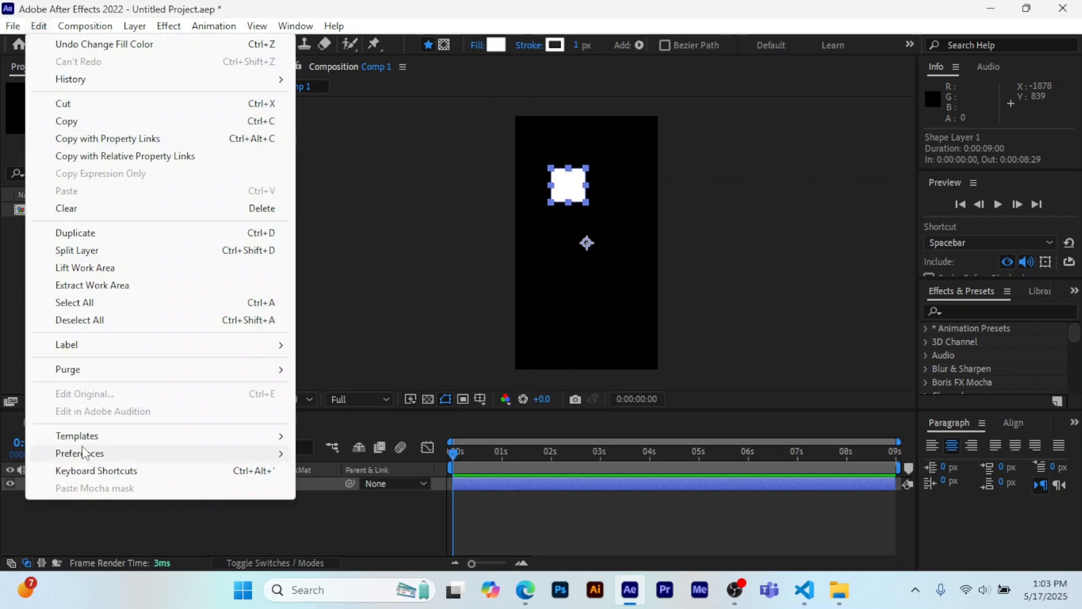
mouse_move(83, 453)
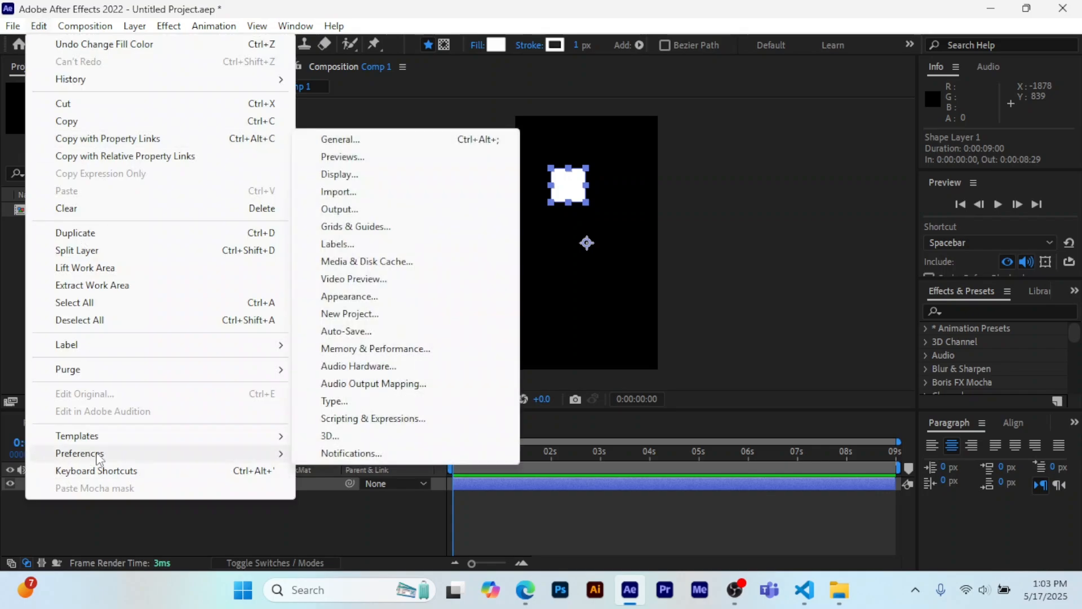
click(354, 140)
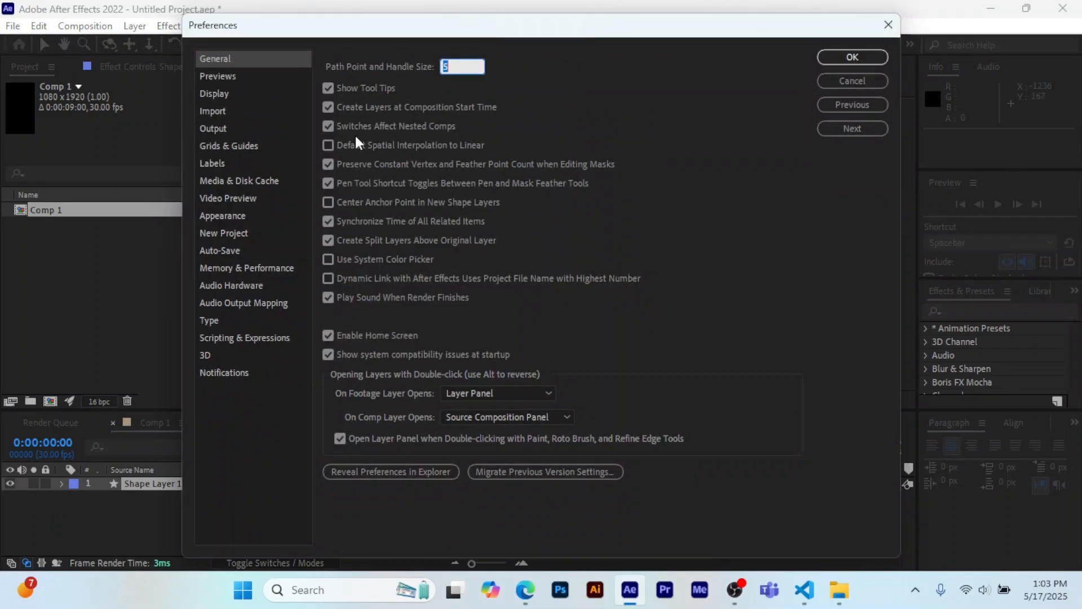
click(244, 338)
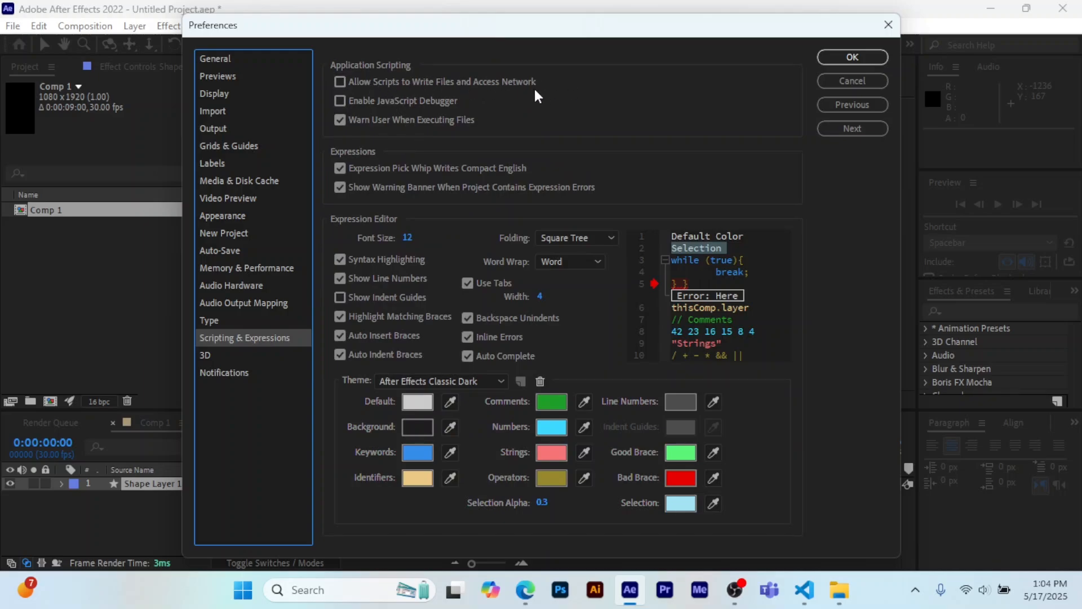
click(340, 81)
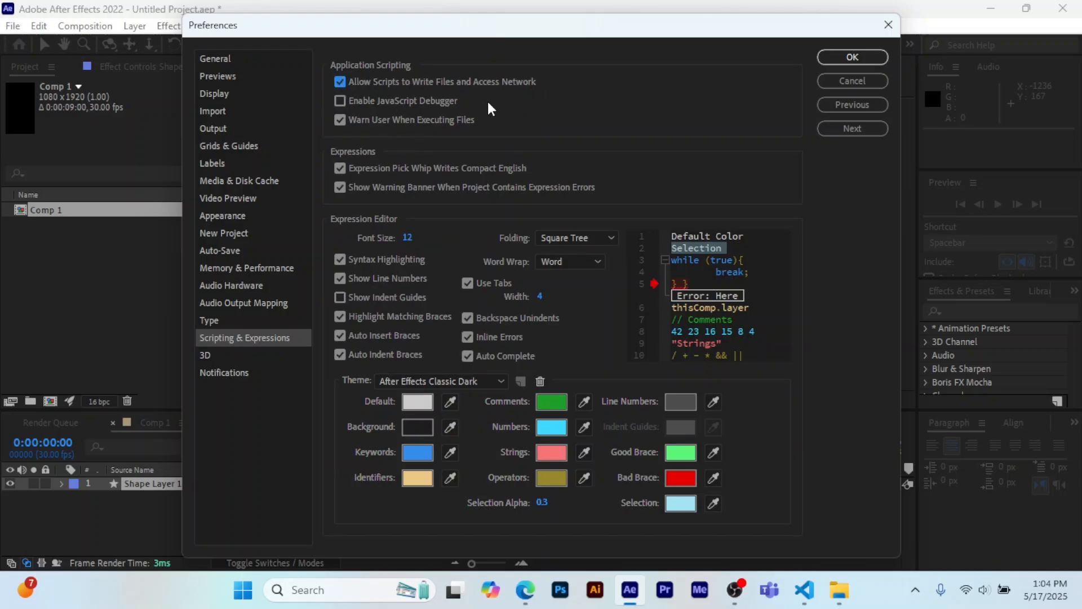
click(856, 59)
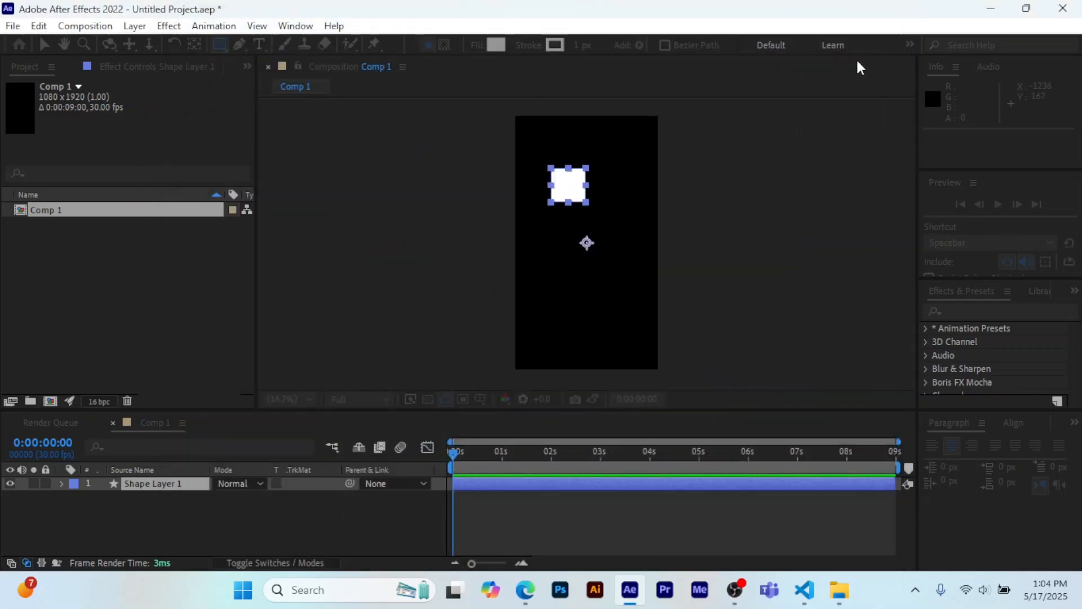
Step: Reopen the Flow extension and dismiss its fly-out menu introduction to reach the curve editor and presets
click(295, 26)
mouse_move(401, 85)
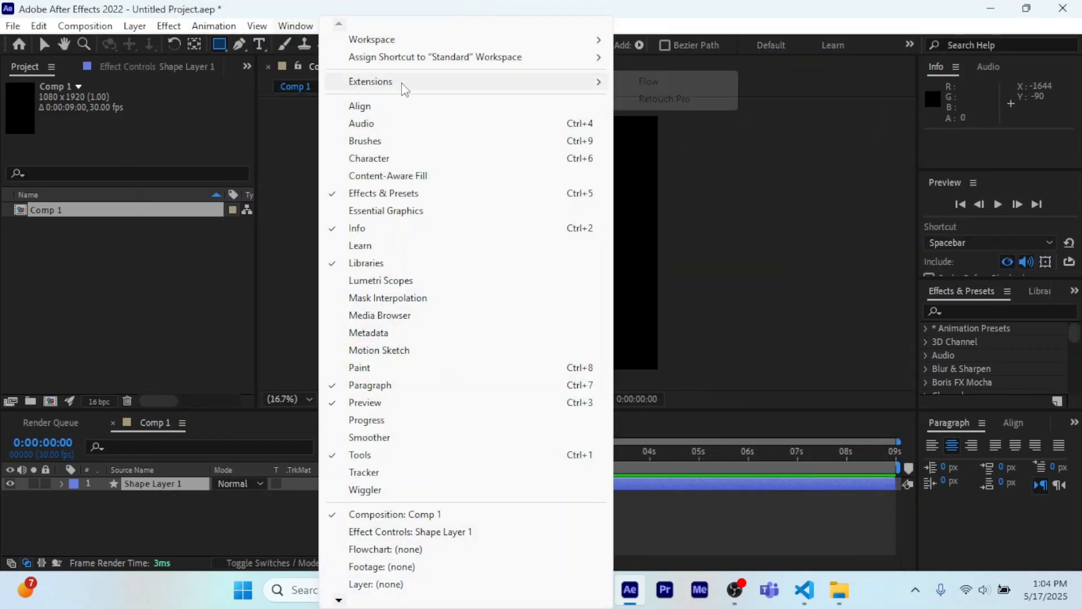
click(647, 81)
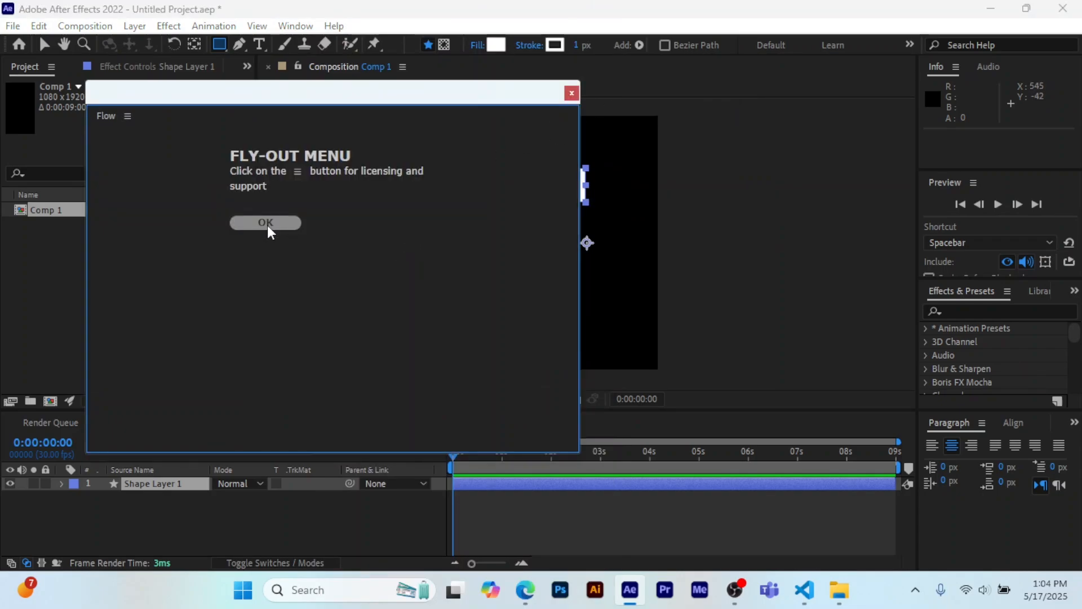
click(266, 223)
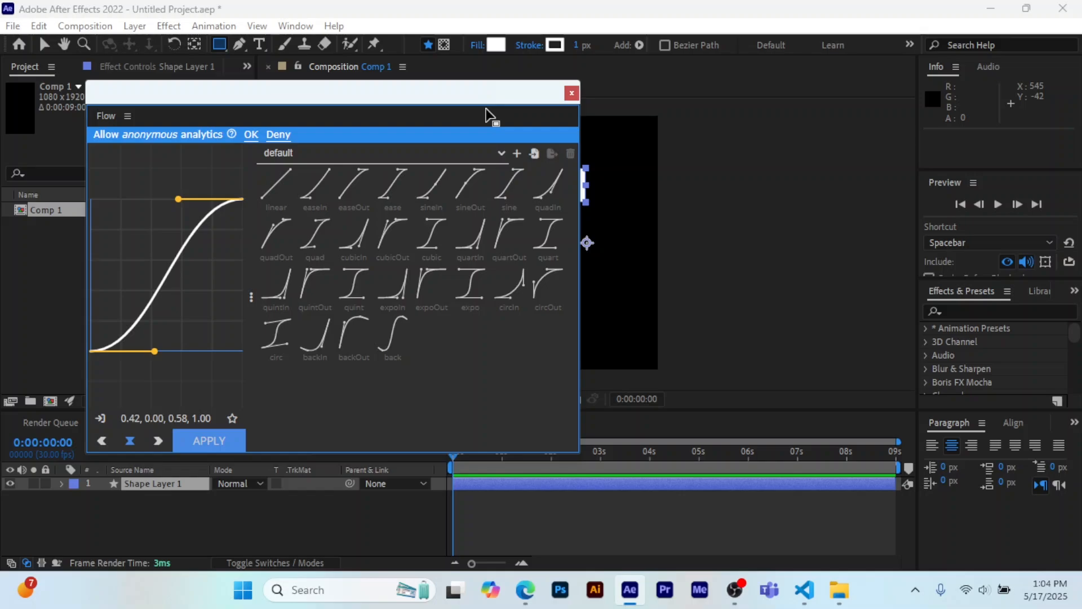
Step: Make the Flow window narrower and move it beside the composition so the rectangle and timeline stay uncovered
drag(248, 97, 376, 100)
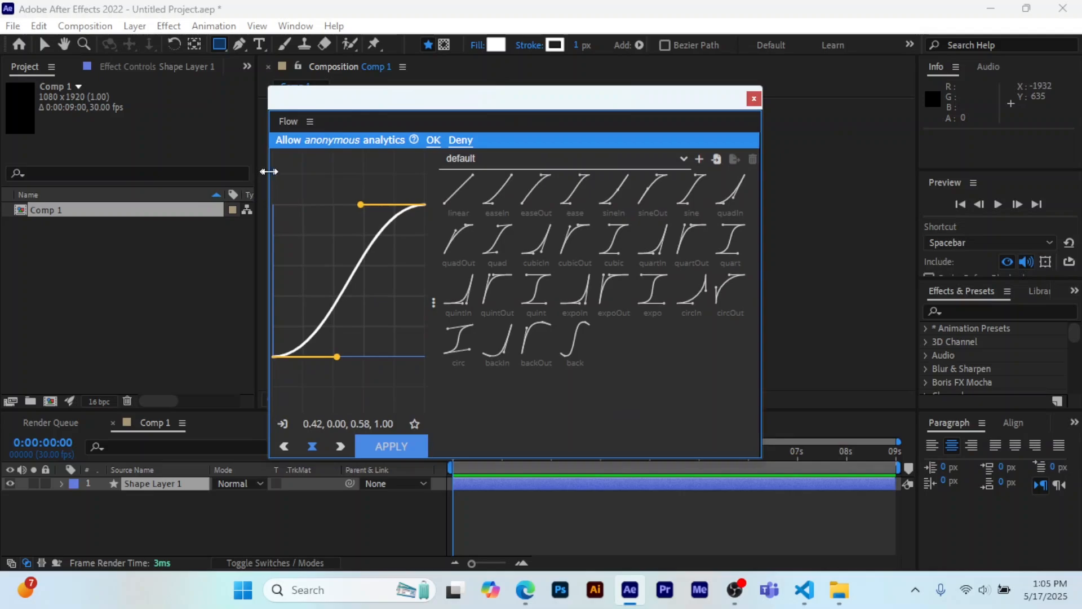
drag(267, 173, 460, 183)
drag(641, 181, 462, 188)
drag(629, 93, 253, 66)
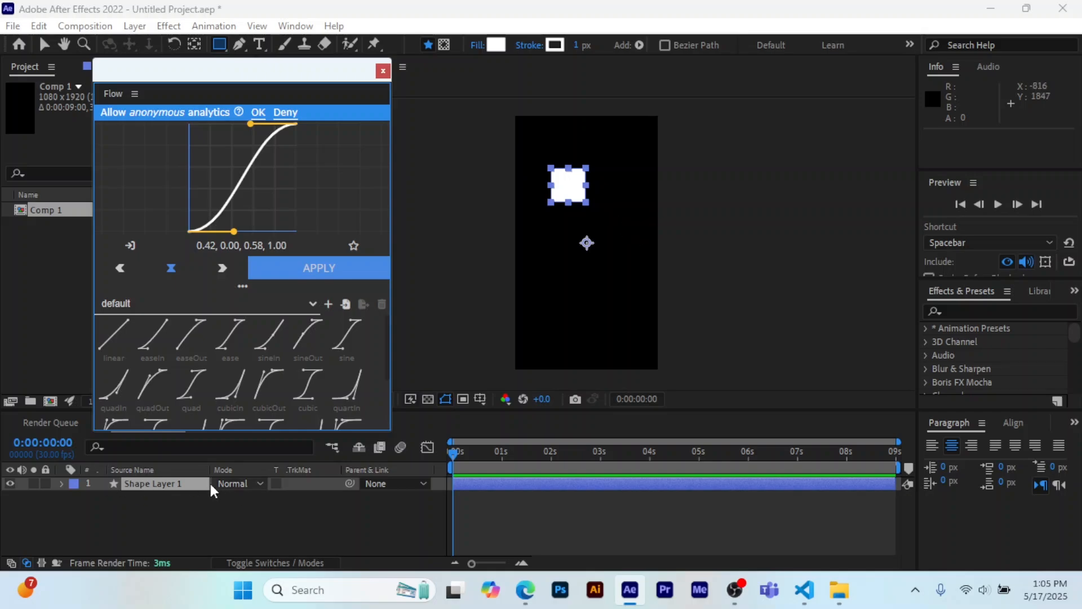
Step: Keyframe the shape layer's position at 0 s, move it to 966, 2076 at 1 s, and preview the motion
click(174, 484)
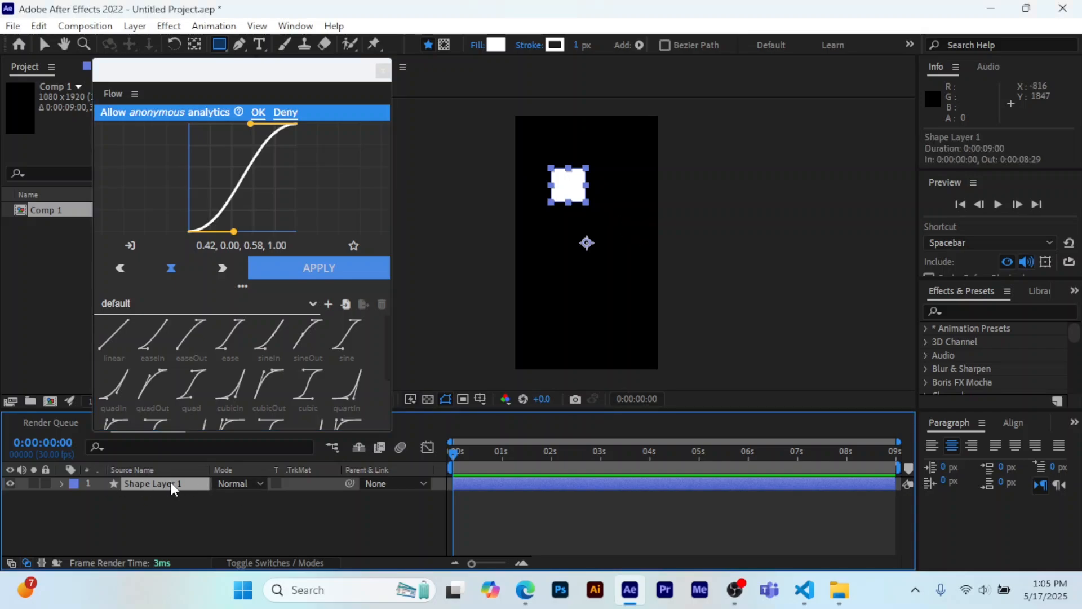
key(p)
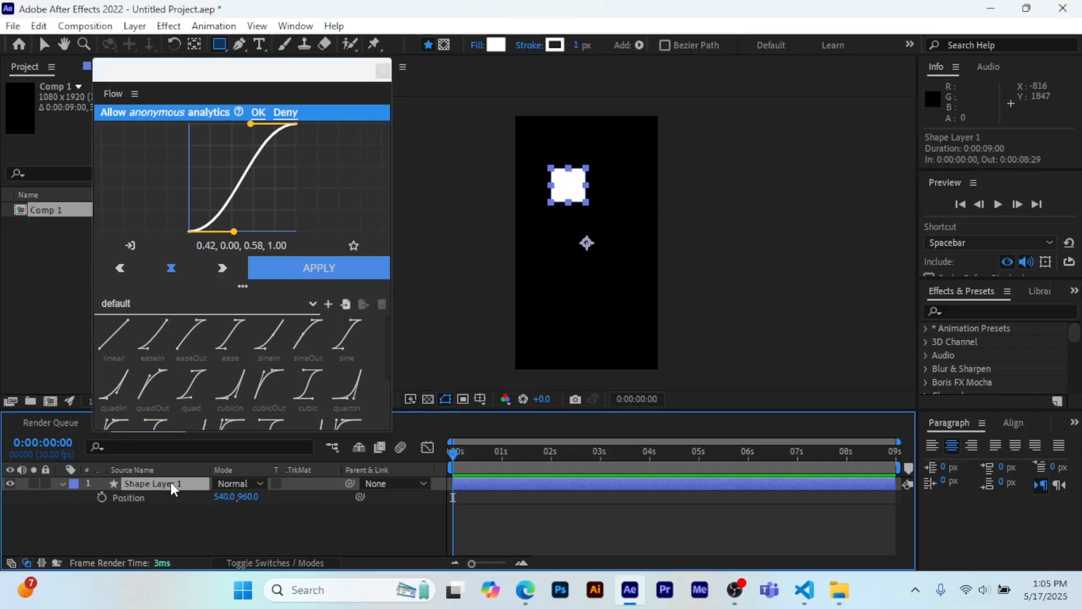
click(101, 498)
drag(455, 454, 502, 452)
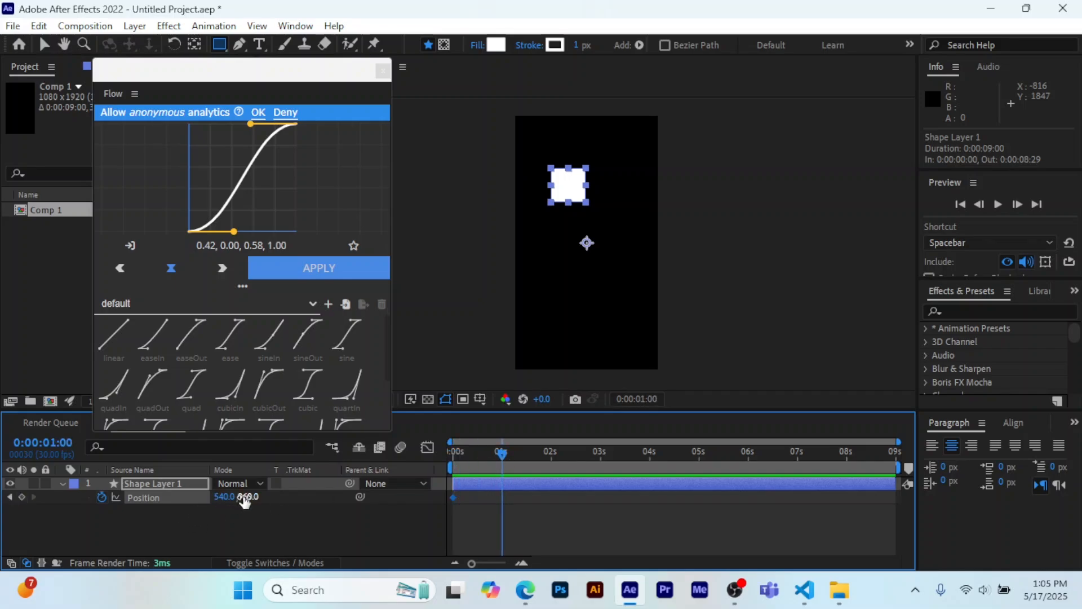
drag(247, 499, 515, 522)
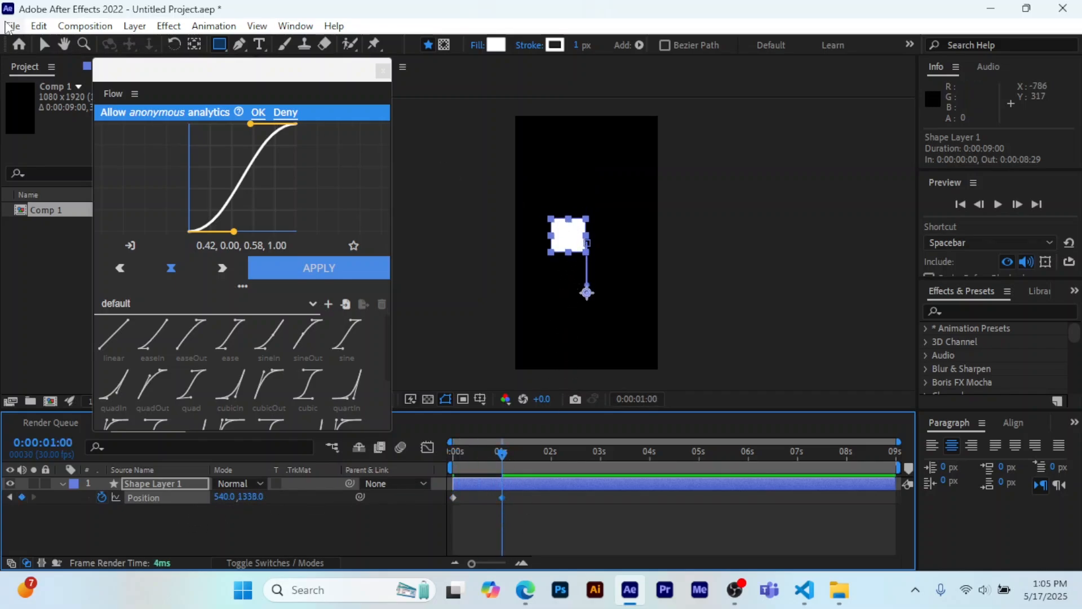
click(44, 44)
drag(574, 256, 630, 355)
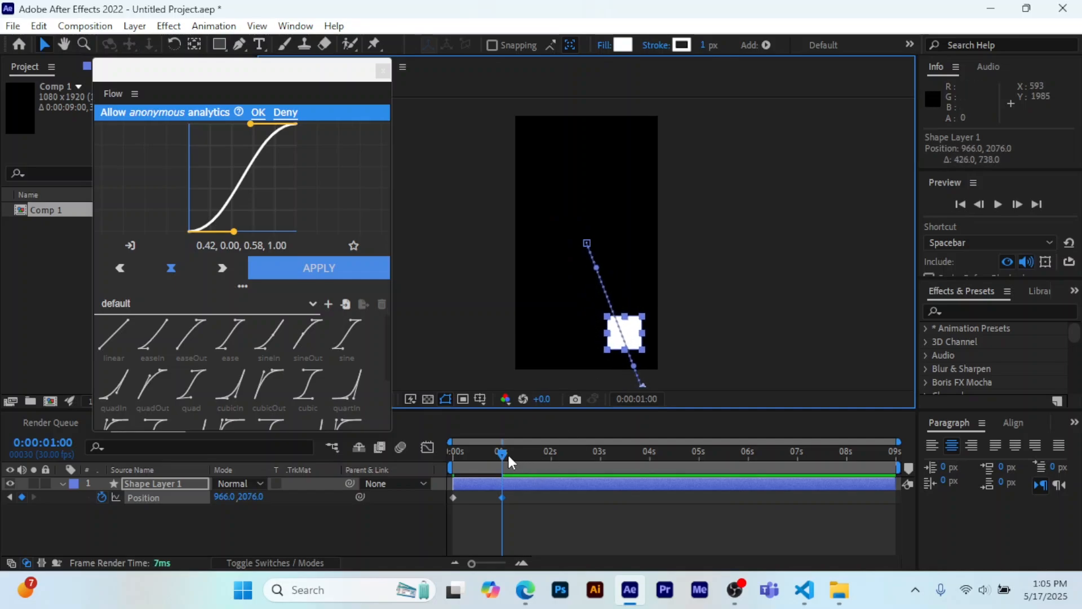
drag(508, 453, 444, 462)
click(997, 207)
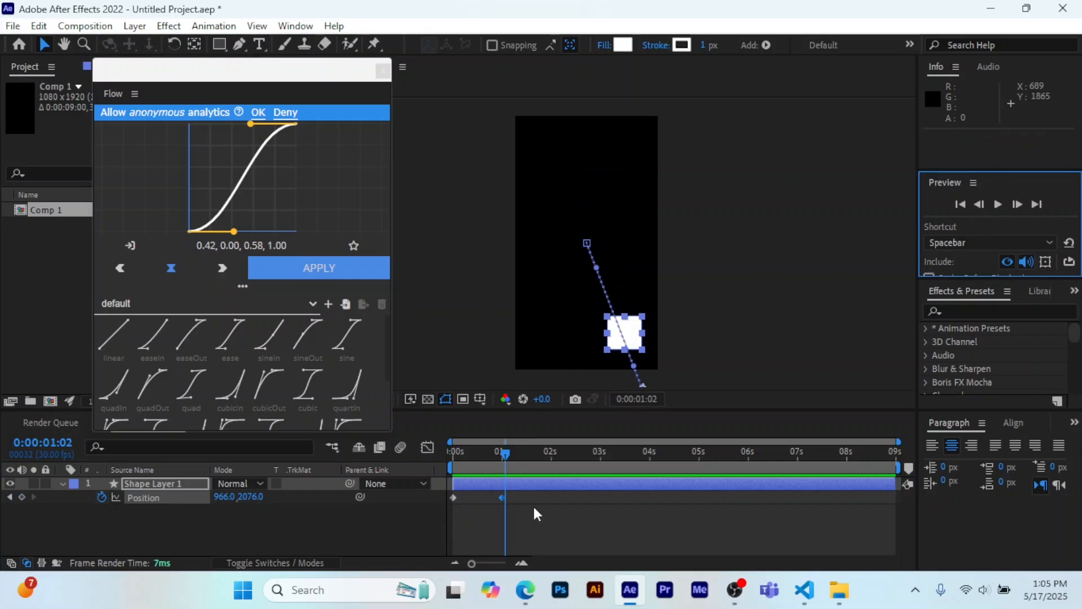
Step: Apply Easy Ease and Flow's cubicOut preset to both position keyframes, and preview the motion
drag(531, 498, 432, 508)
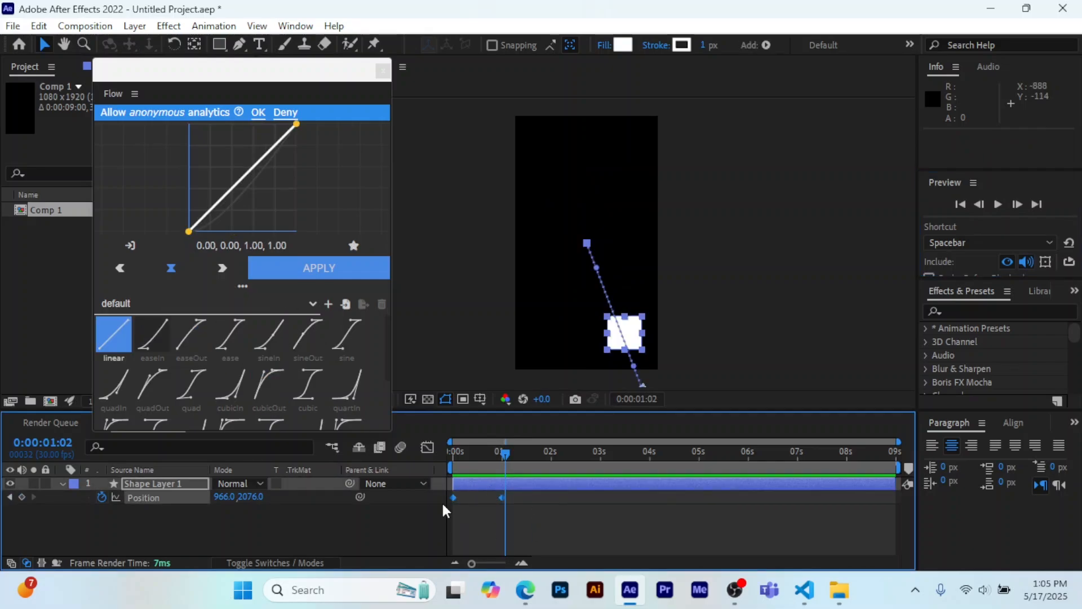
key(F9)
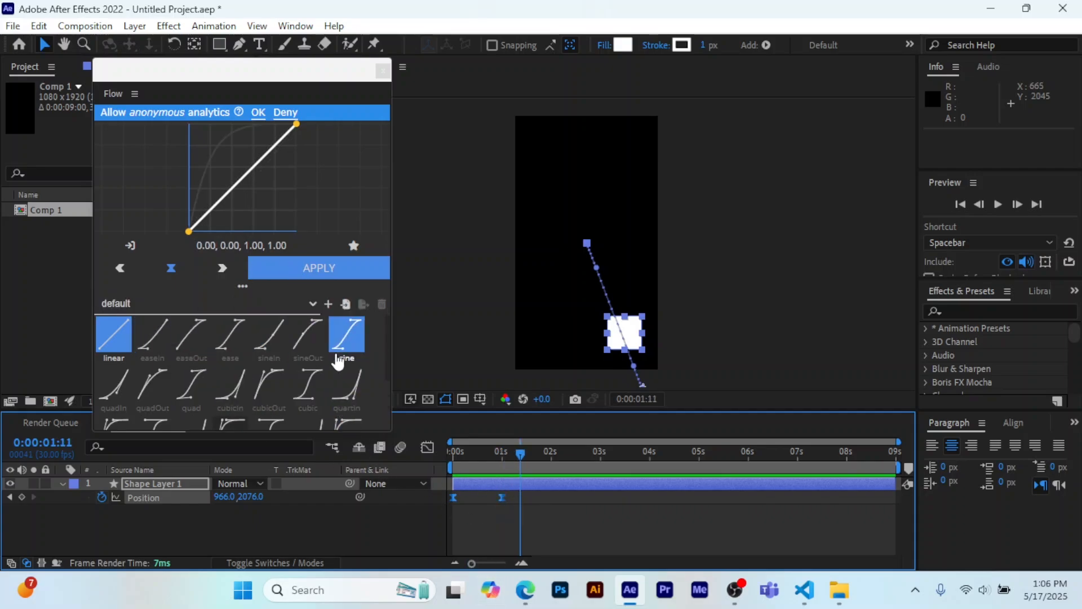
click(261, 408)
click(327, 266)
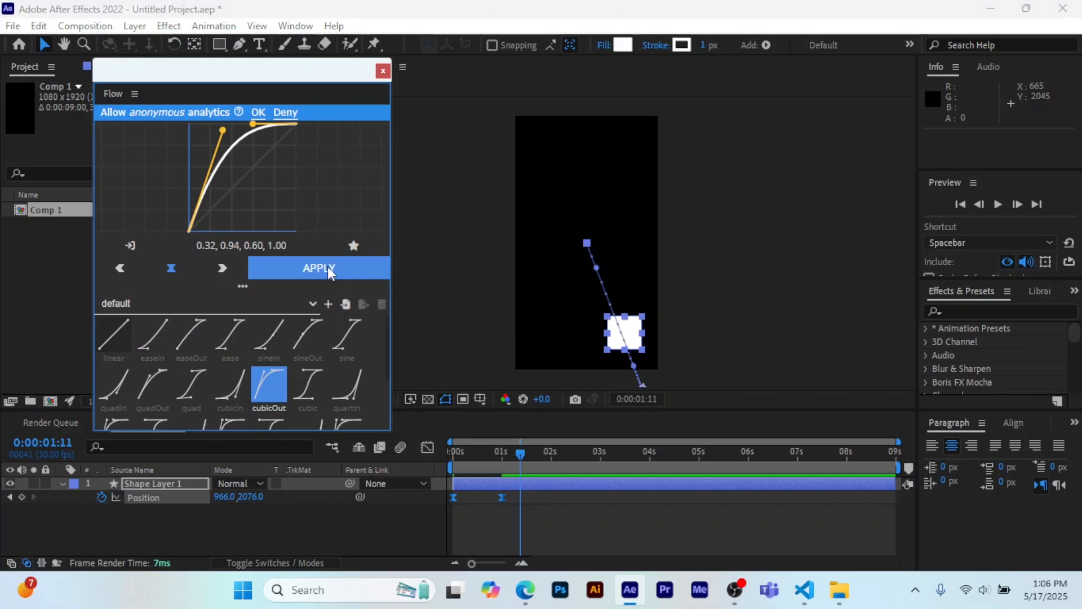
click(998, 204)
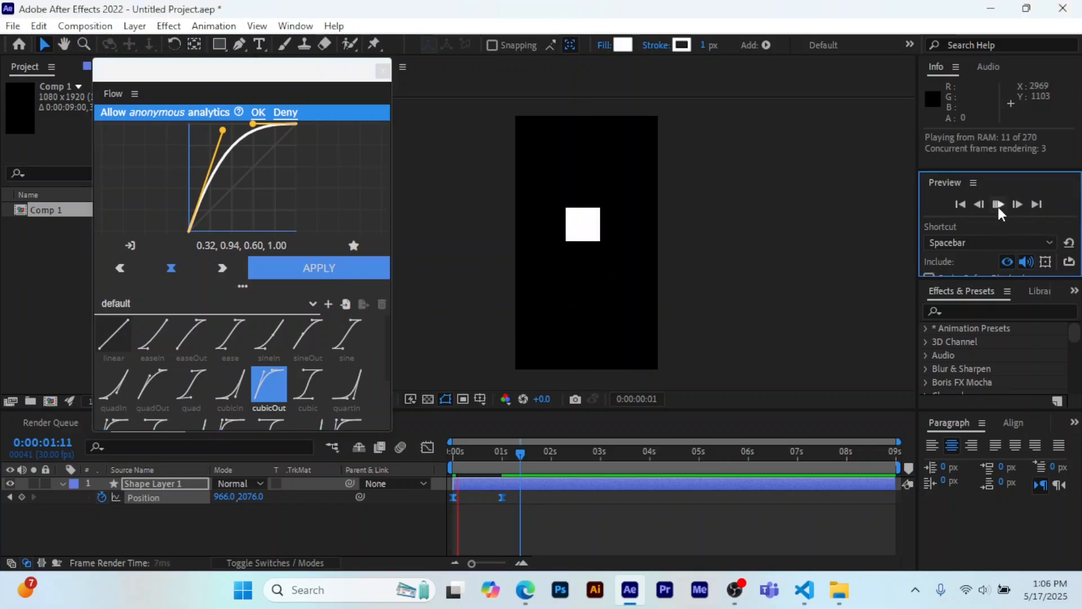
click(998, 204)
Step: Apply Flow's circ preset to the position keyframes and preview the resulting motion
scroll(239, 357, down, 3)
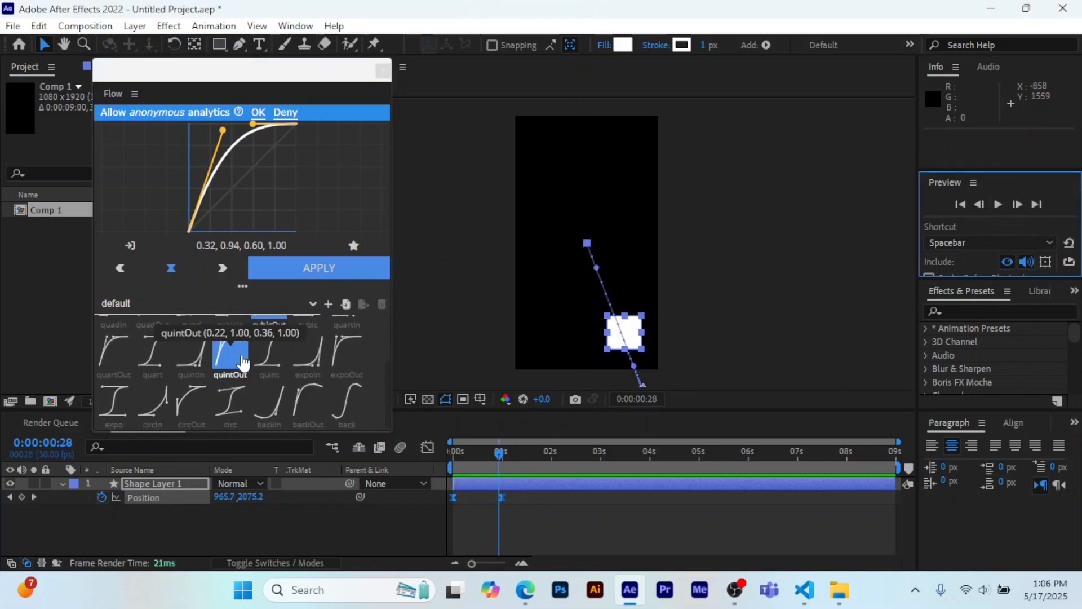
click(230, 399)
click(318, 268)
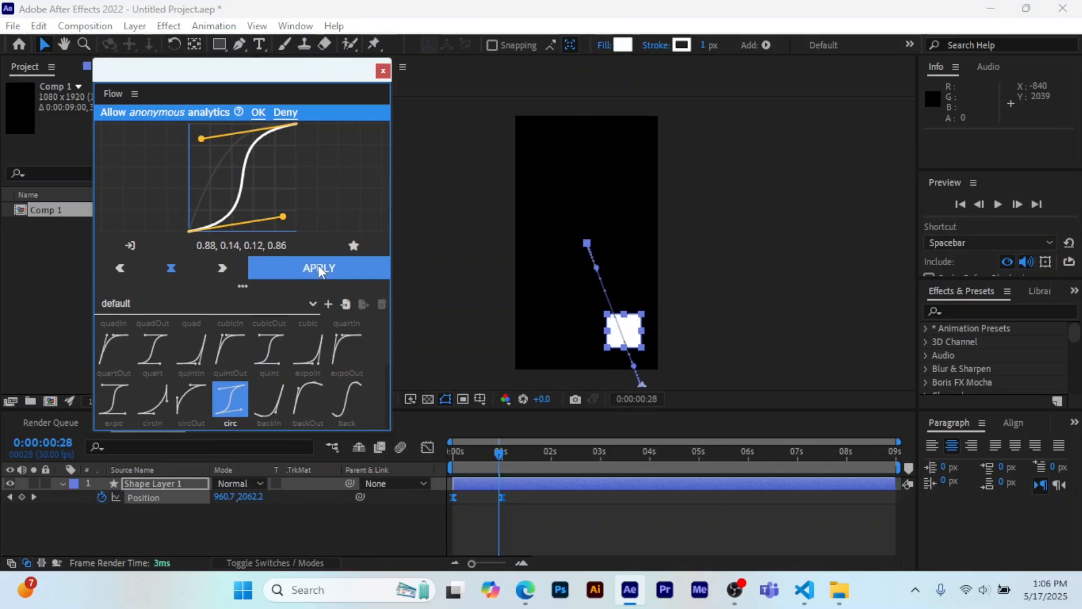
click(997, 204)
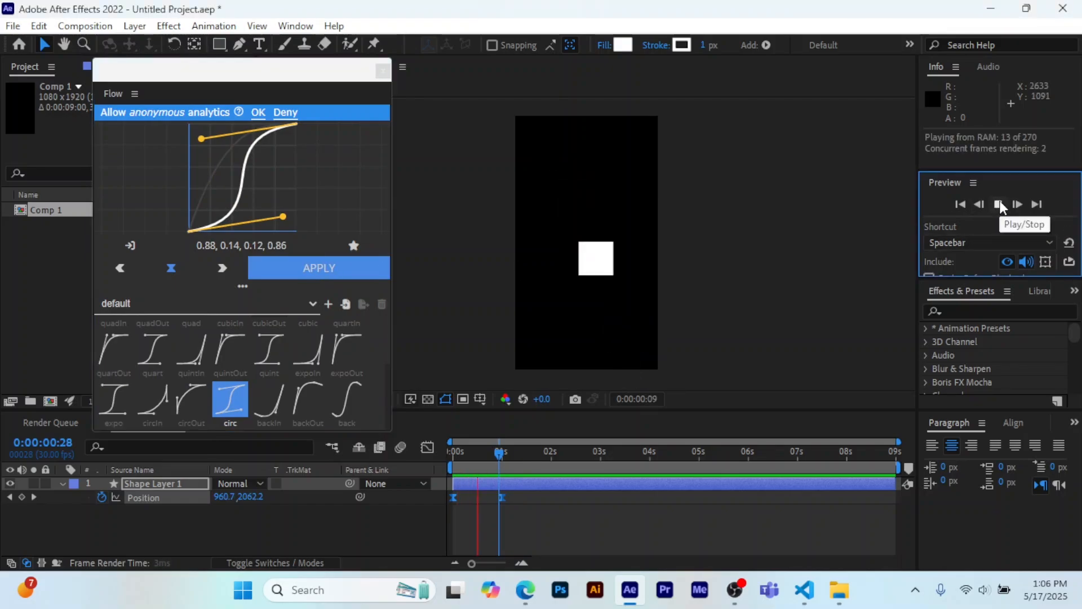
click(998, 204)
Step: Load the backOut preset curve in Flow and play the animation from the start of the timeline
click(308, 399)
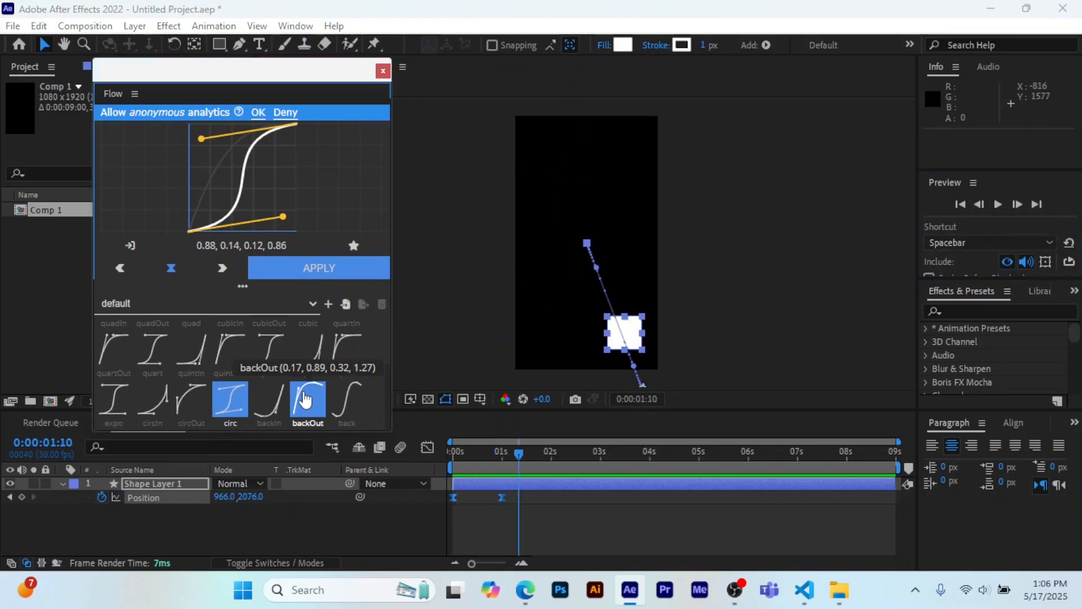
drag(521, 451, 454, 451)
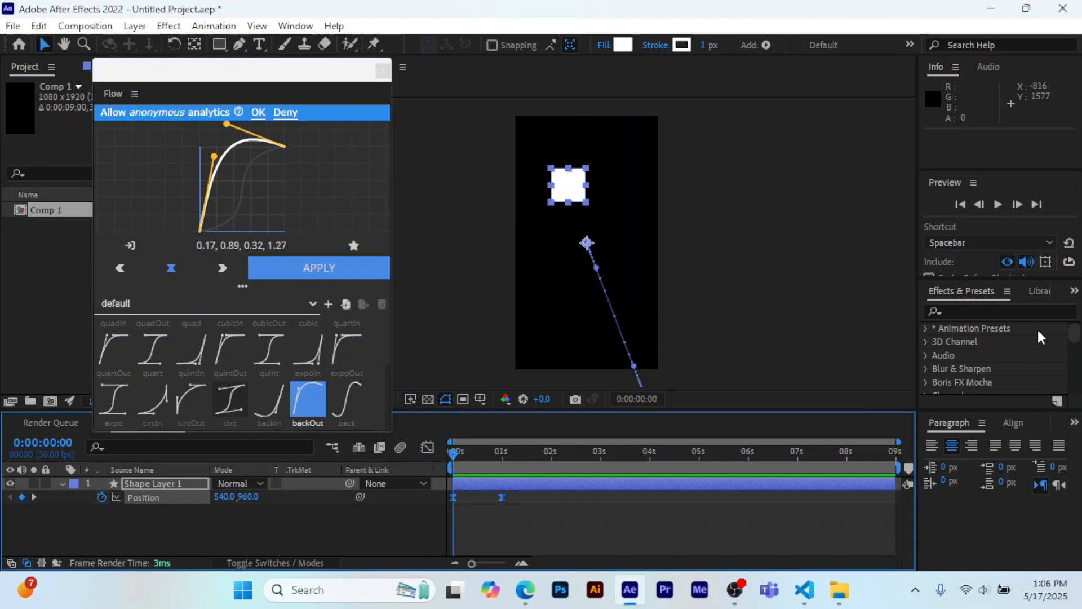
click(998, 204)
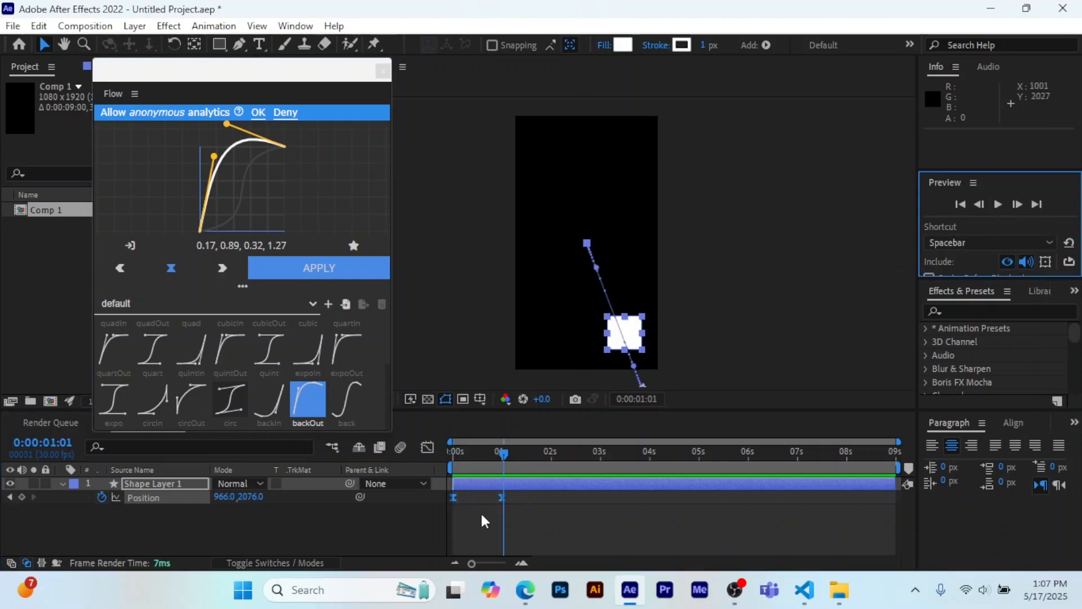
Step: Show both position keyframes in the Graph Editor, reshape the Flow curve to 0.17, 0.89, 0.22, 1.00 and apply it
drag(520, 495, 427, 503)
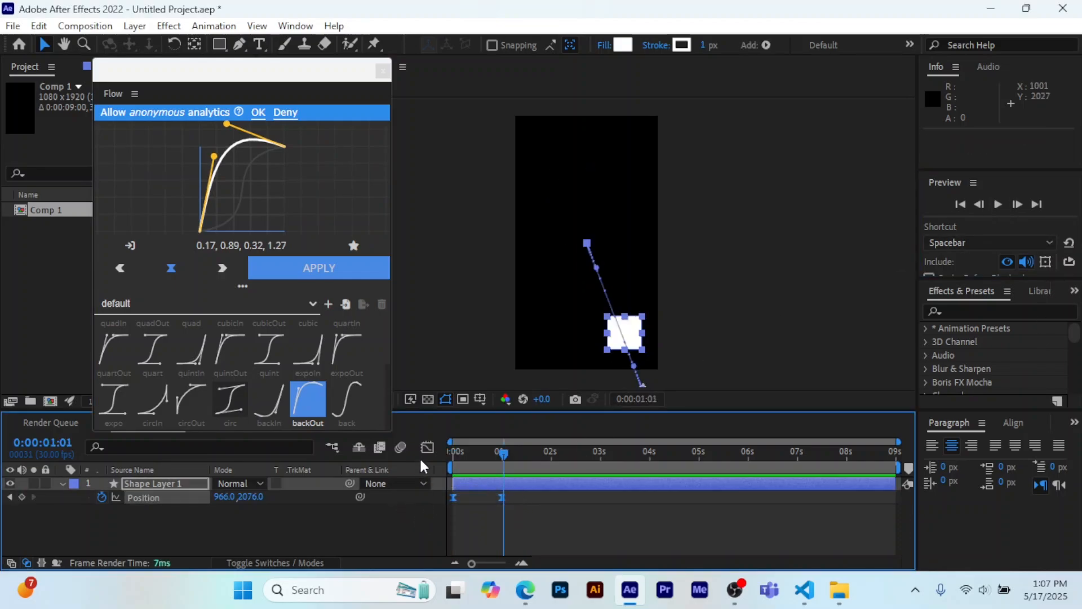
click(426, 445)
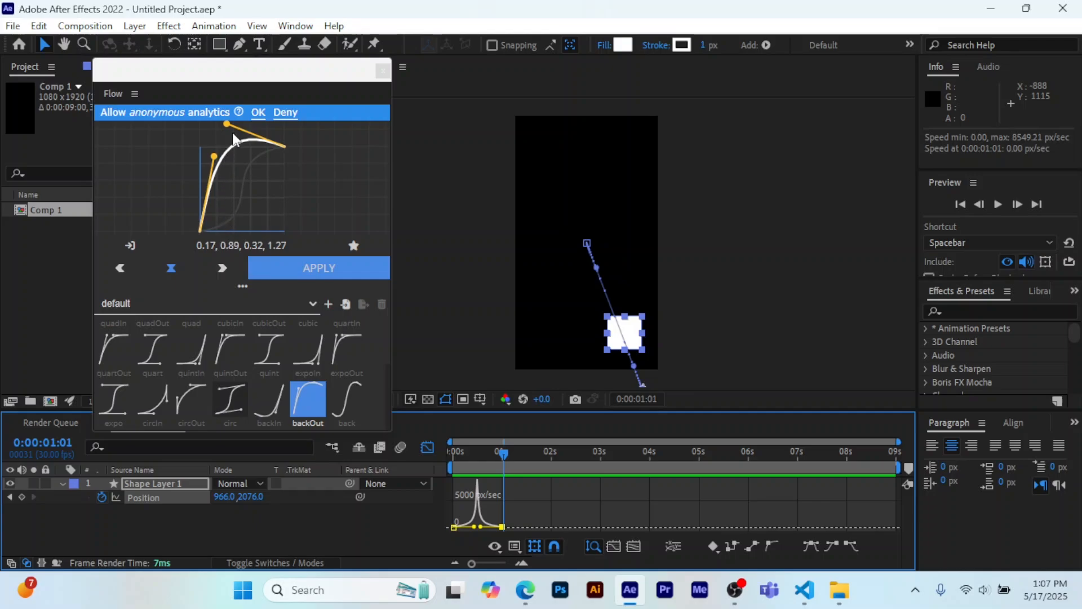
drag(227, 125, 220, 154)
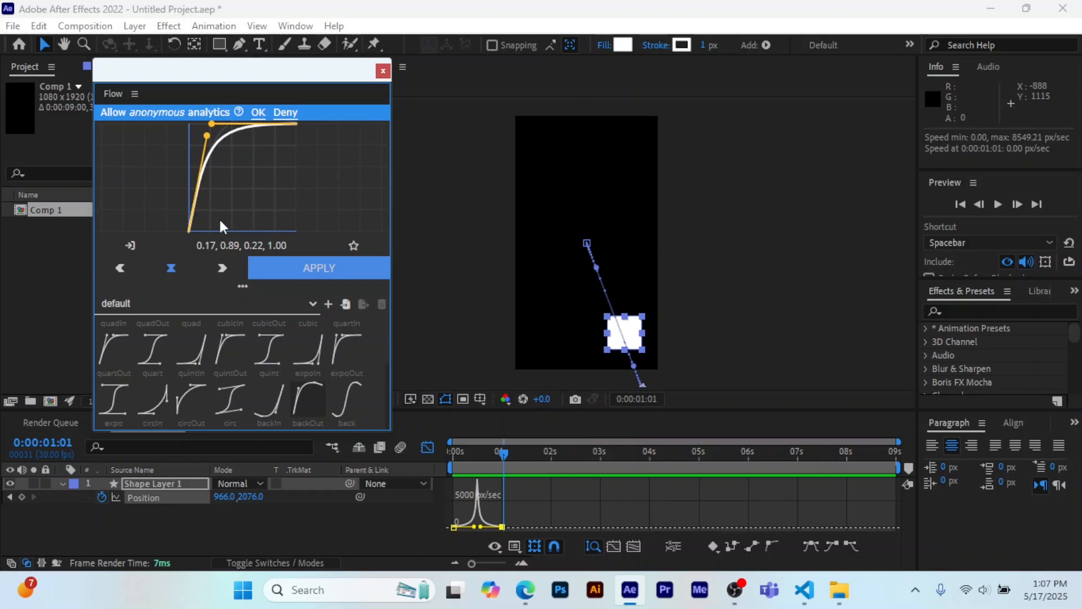
click(322, 263)
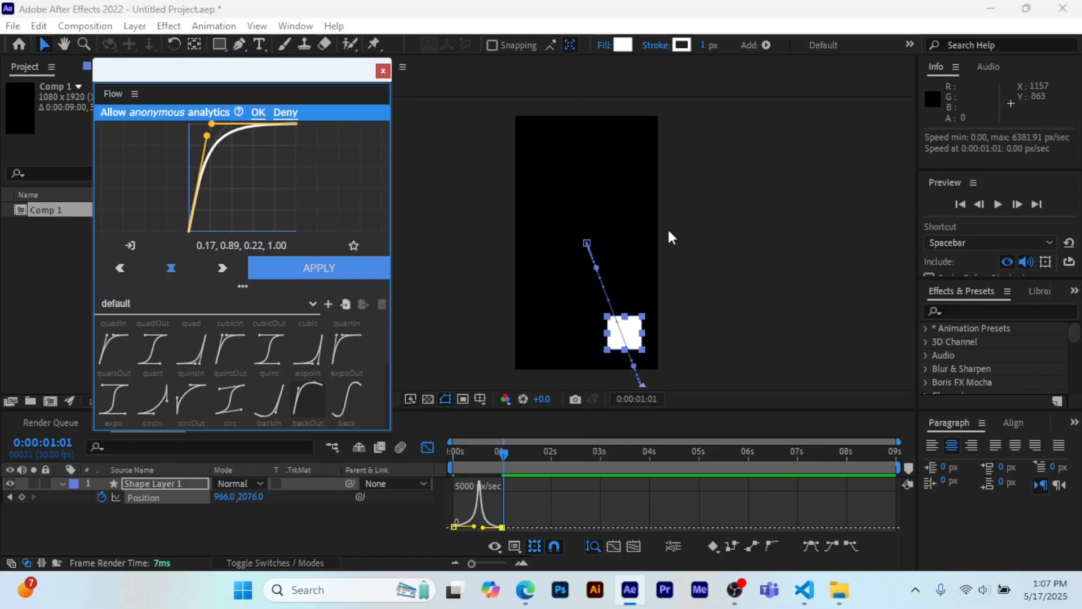
Step: Play the timeline to preview the rectangle's motion with the custom Flow curve
click(999, 204)
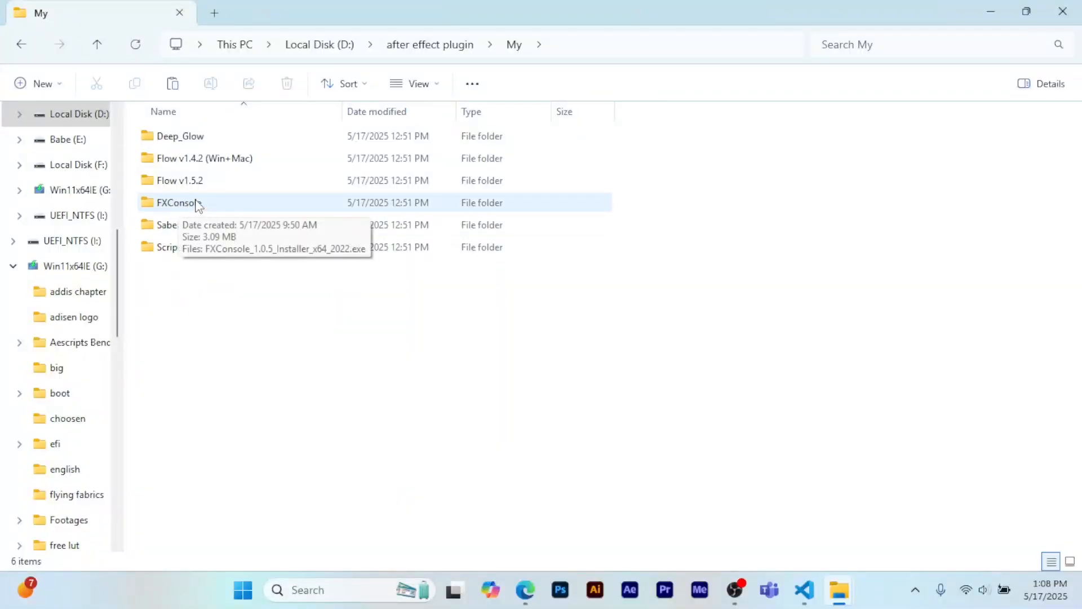
Step: Install the FX Console 1.0.5 plug-in for After Effects 2022 from the installer in the FXConsole folder
double_click(197, 204)
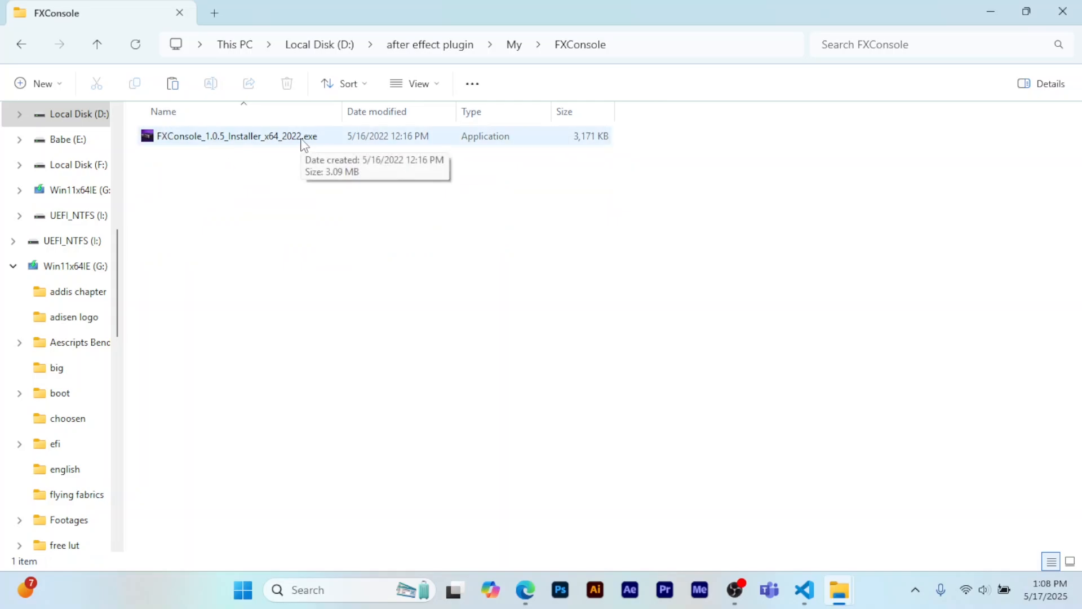
double_click(241, 137)
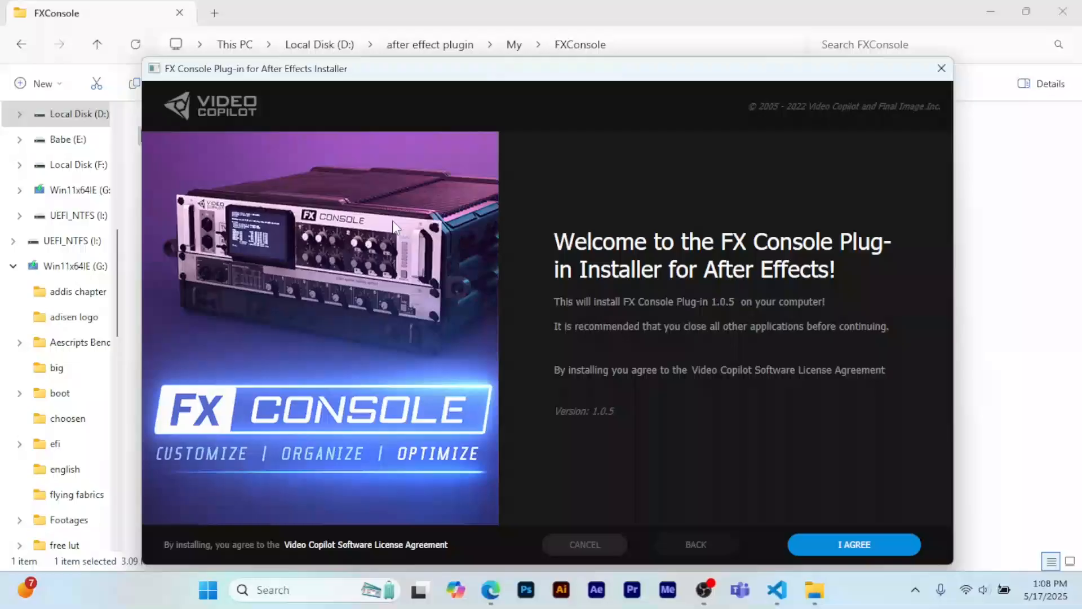
drag(630, 77, 629, 21)
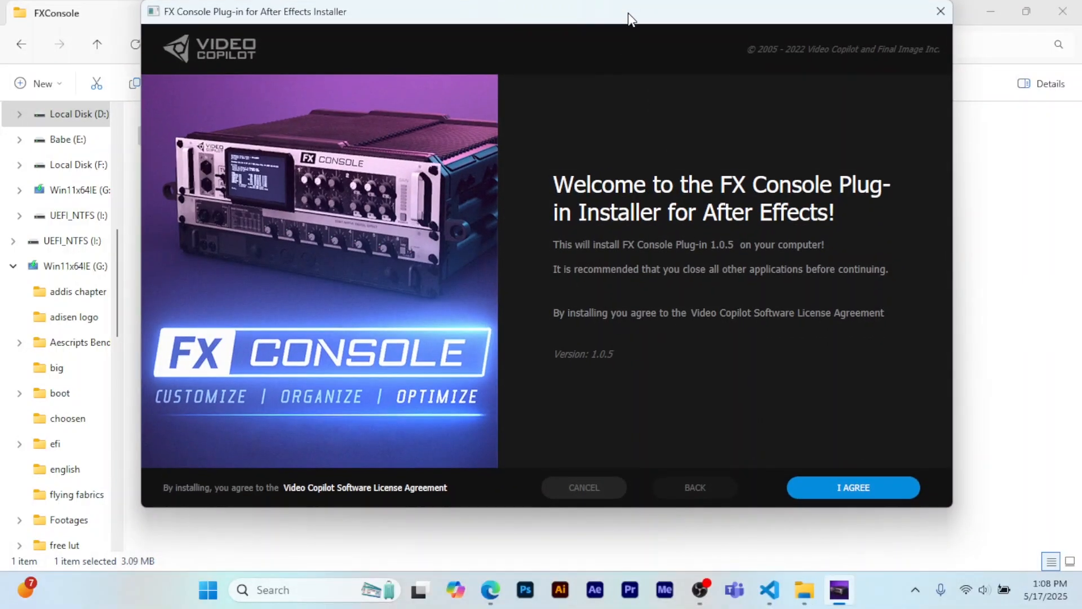
click(850, 490)
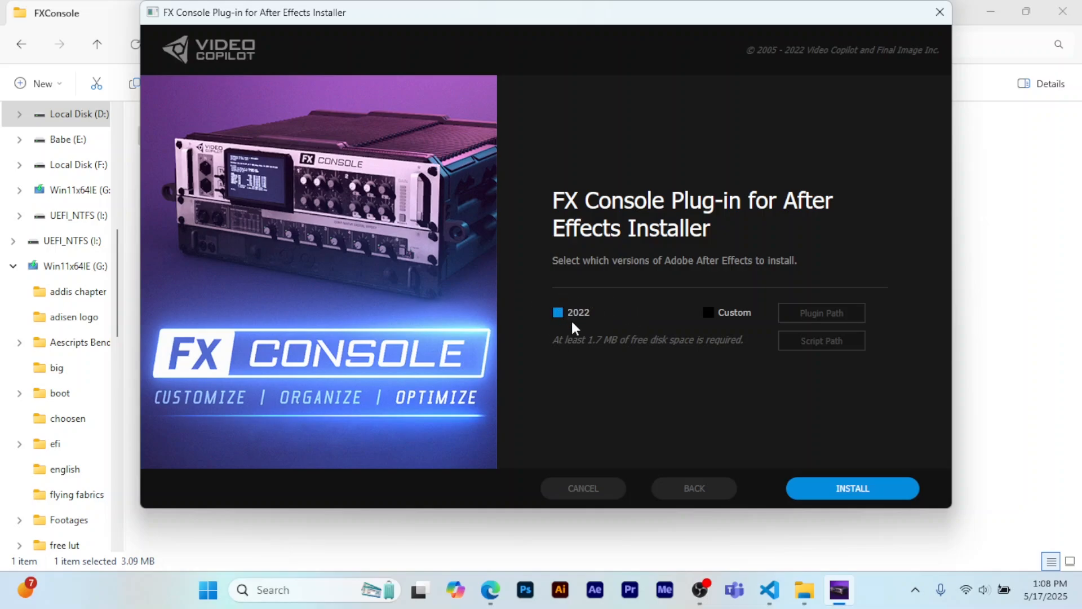
click(858, 488)
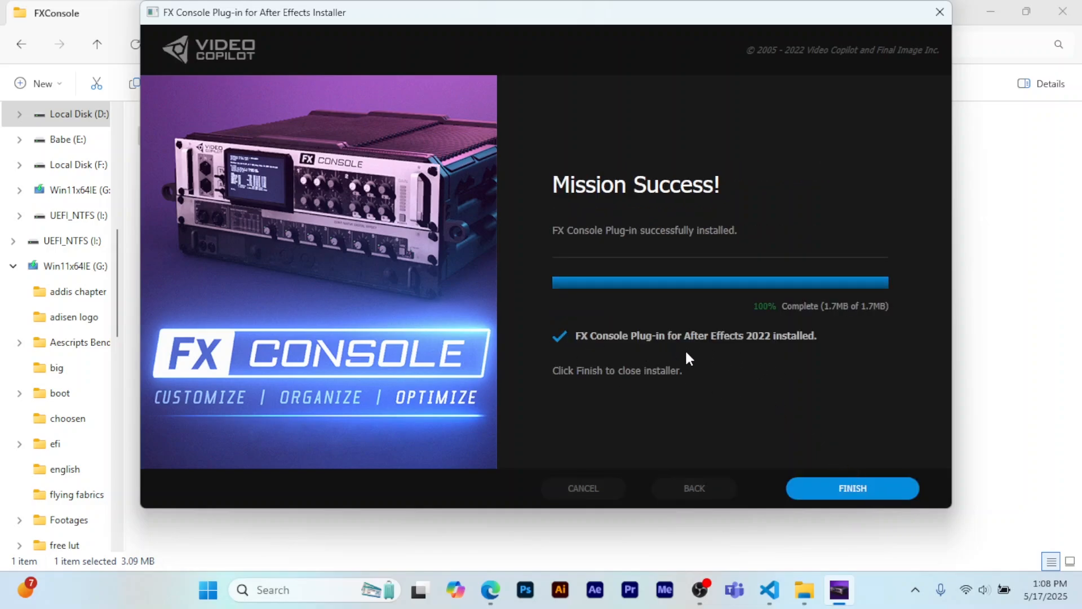
click(858, 488)
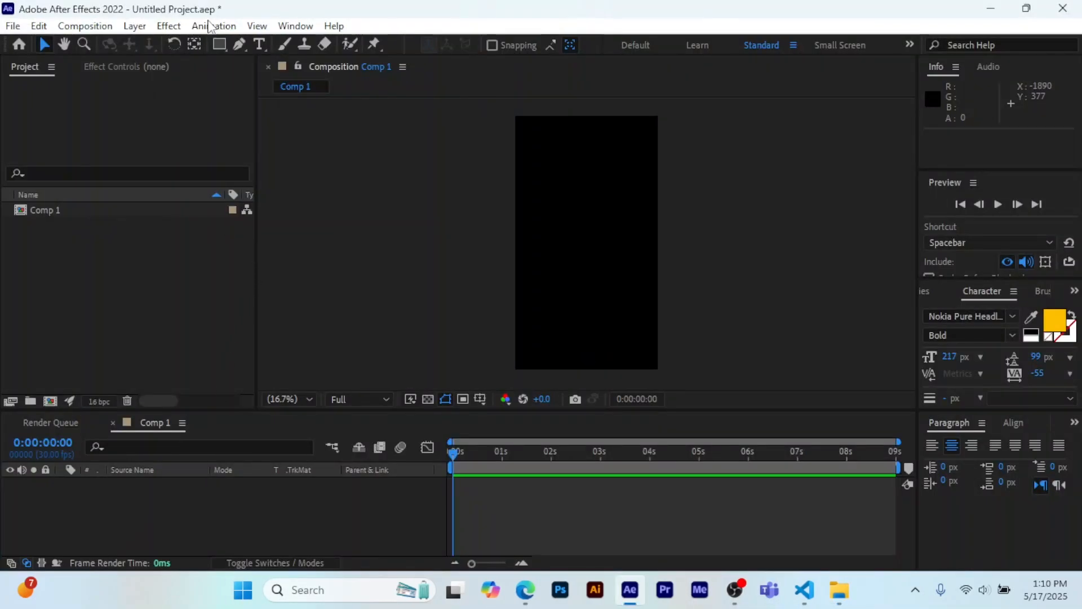
Step: Draw a white square about 510 px wide in the upper middle of Comp 1
click(219, 44)
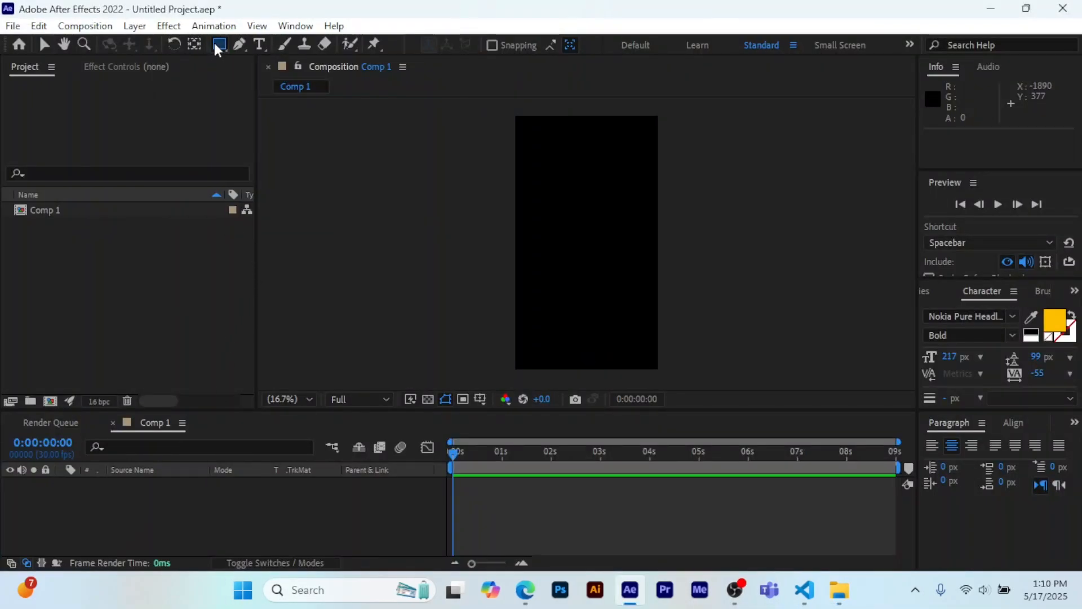
mouse_move(555, 179)
mouse_down()
mouse_move(599, 245)
mouse_move(622, 247)
mouse_up()
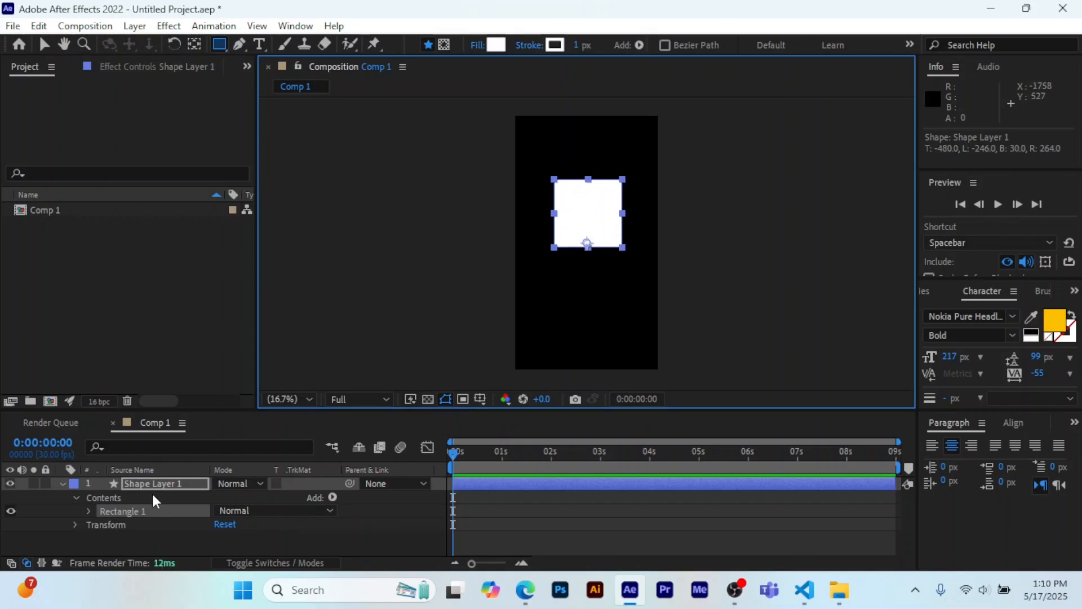
Step: Apply Deep Glow to the square's layer by searching for "deep" in FX Console, and show the effect's settings
click(106, 486)
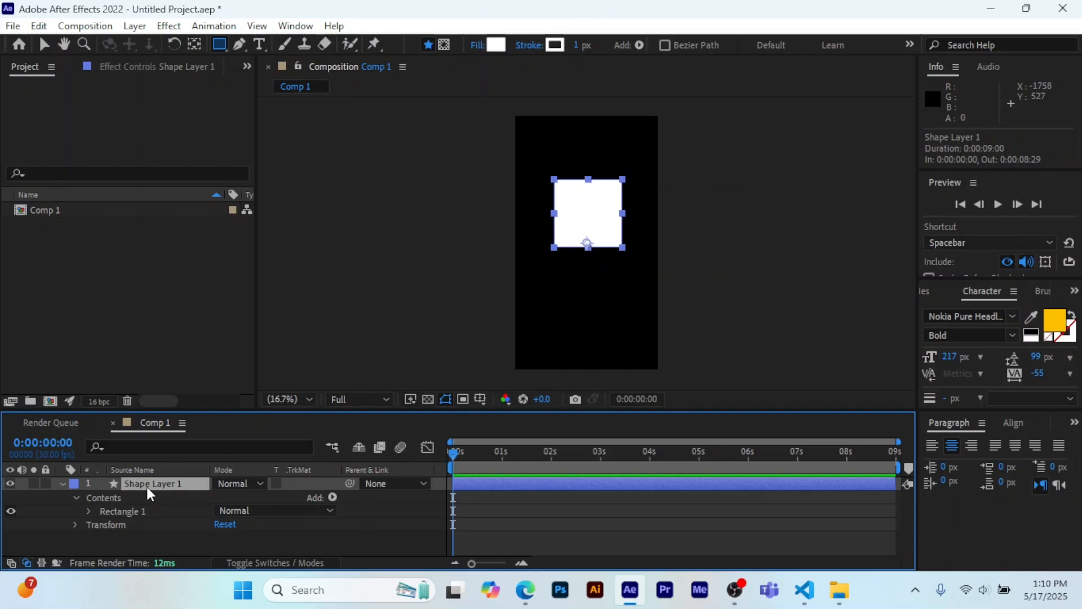
key(ctrl+space)
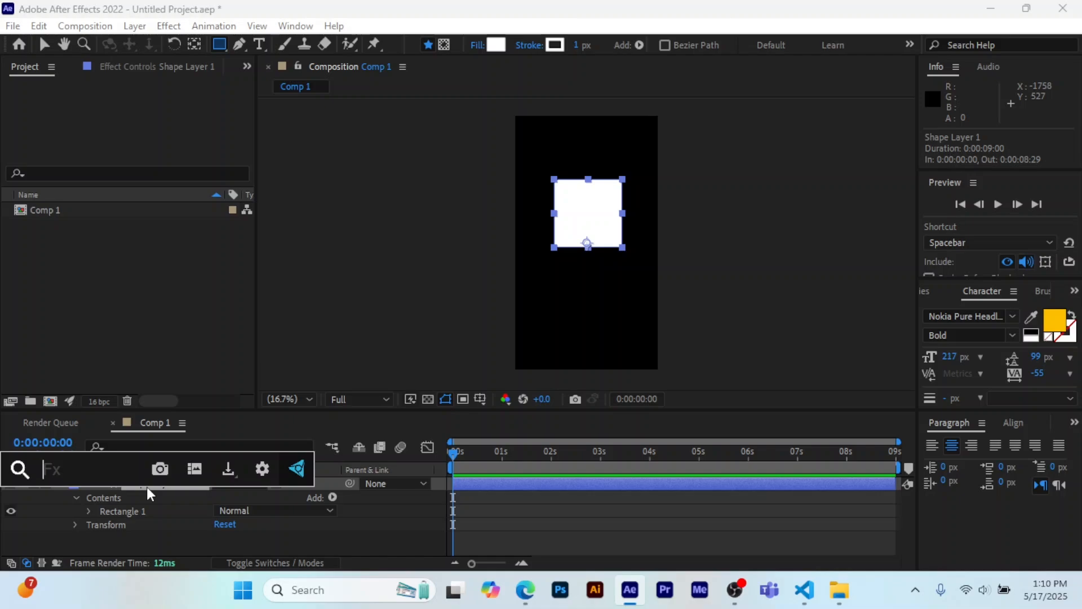
text(deep)
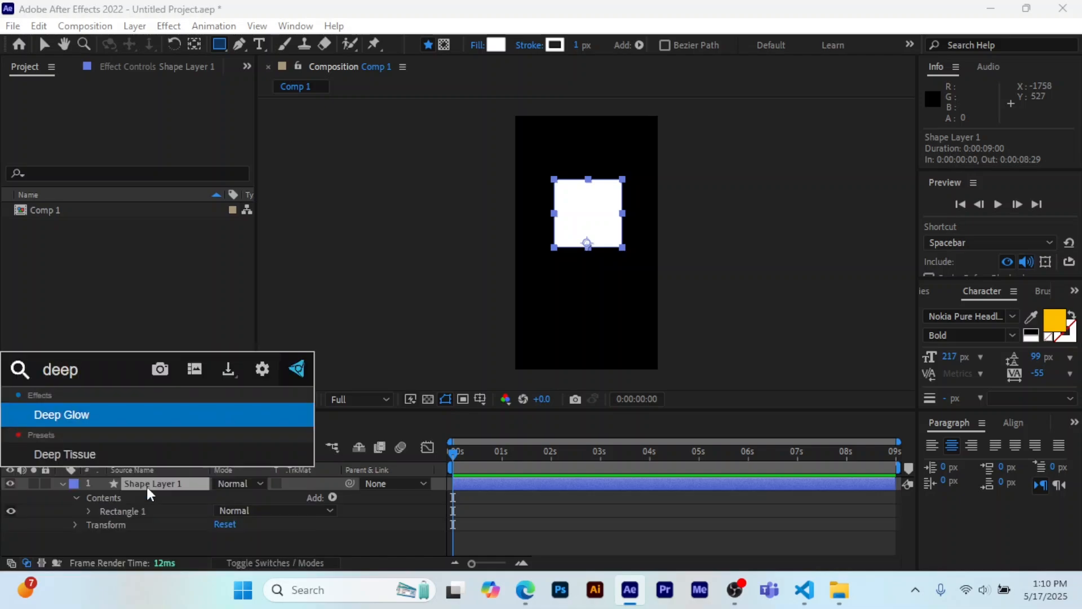
click(111, 411)
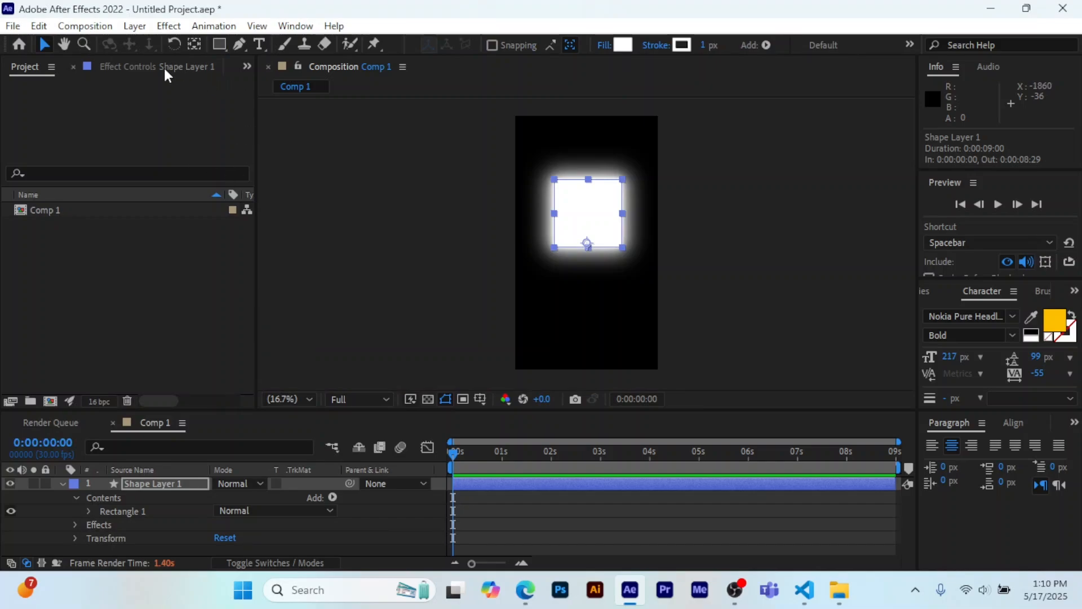
click(141, 67)
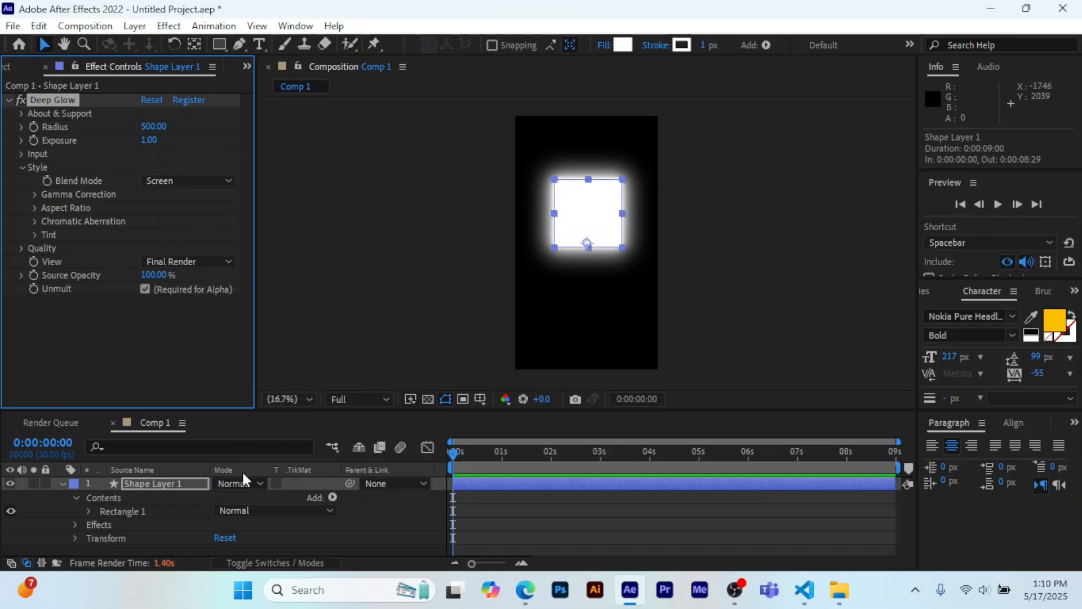
click(62, 484)
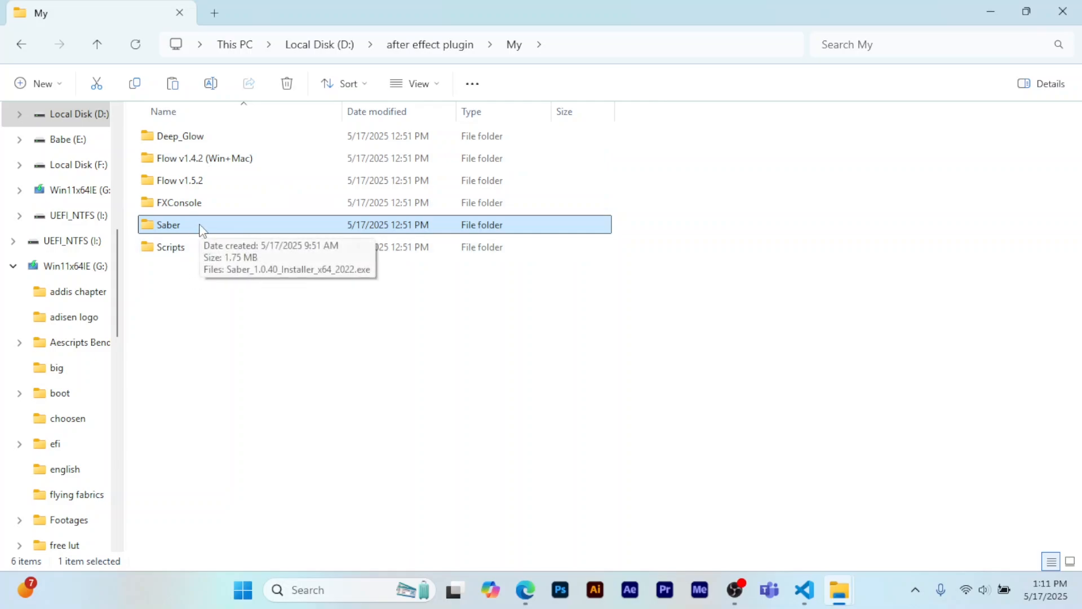
Step: Install the Saber 1.0.40 plug-in for After Effects 2022 from the installer in the Saber folder
double_click(203, 227)
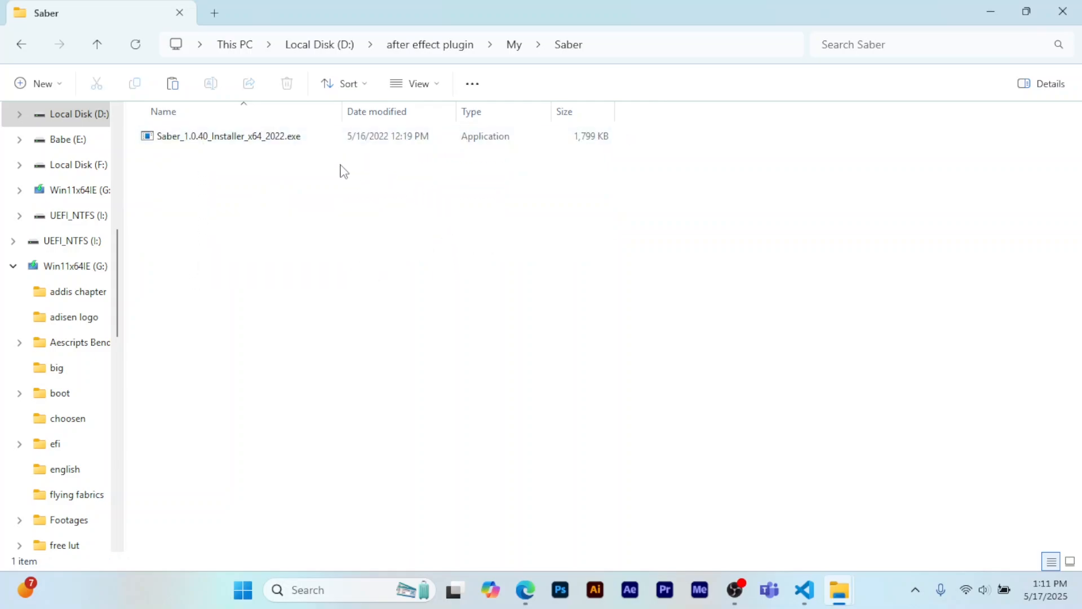
double_click(268, 141)
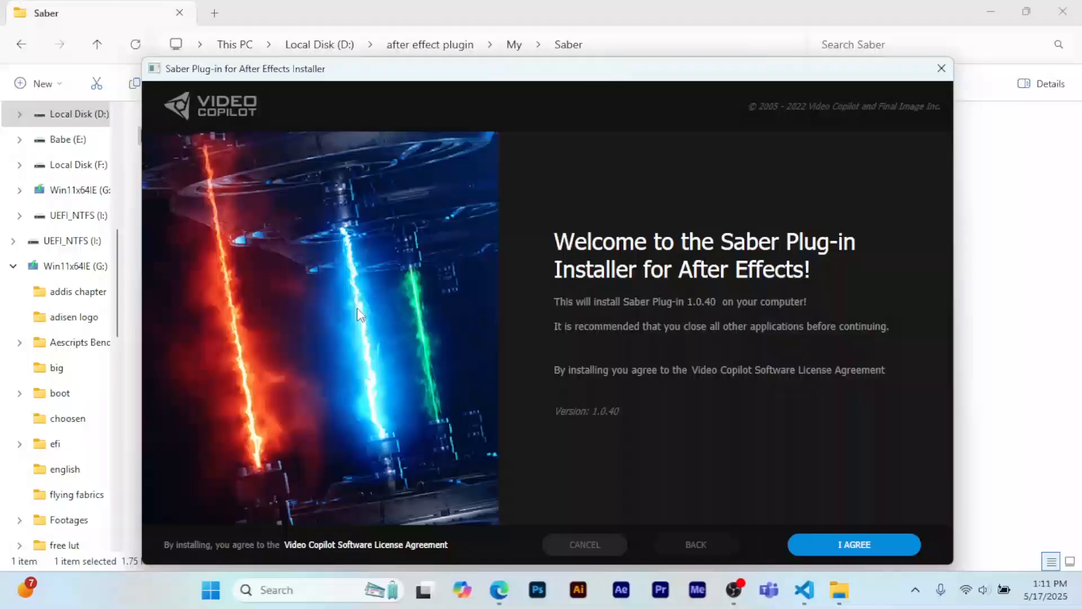
click(861, 542)
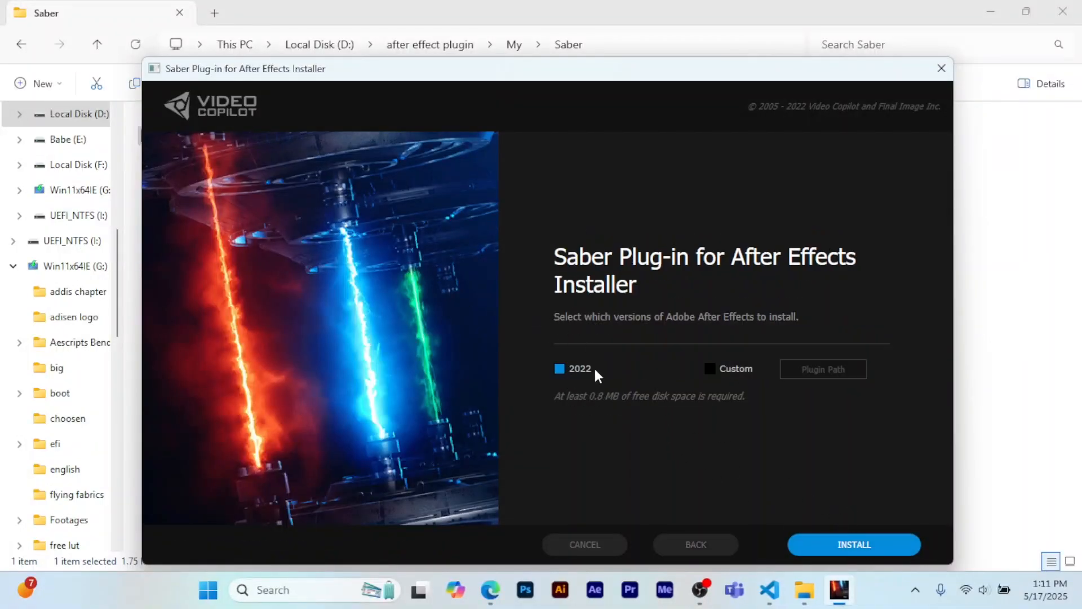
click(855, 545)
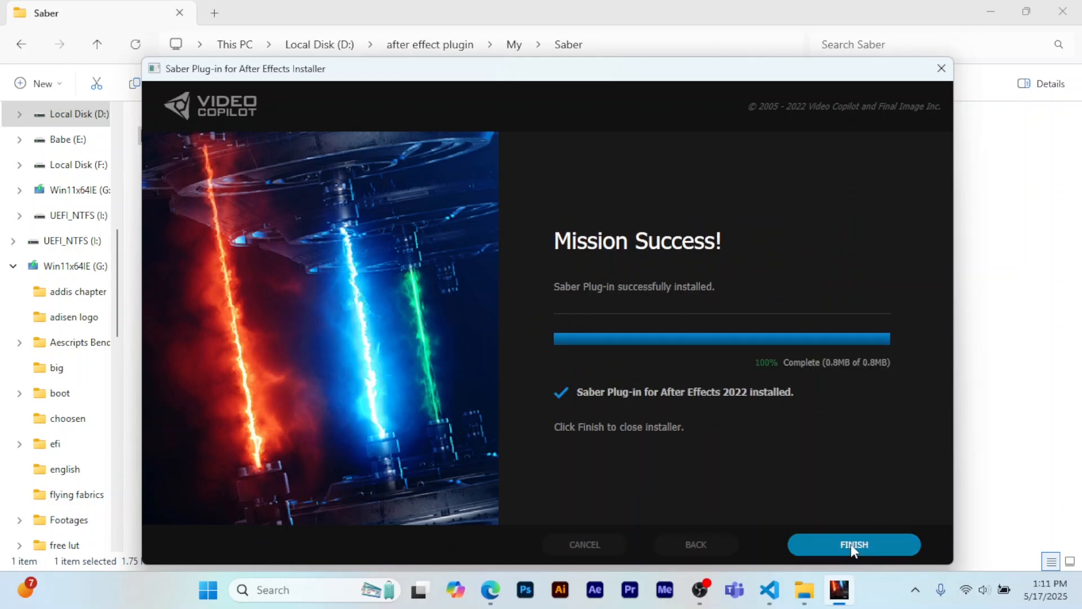
click(850, 543)
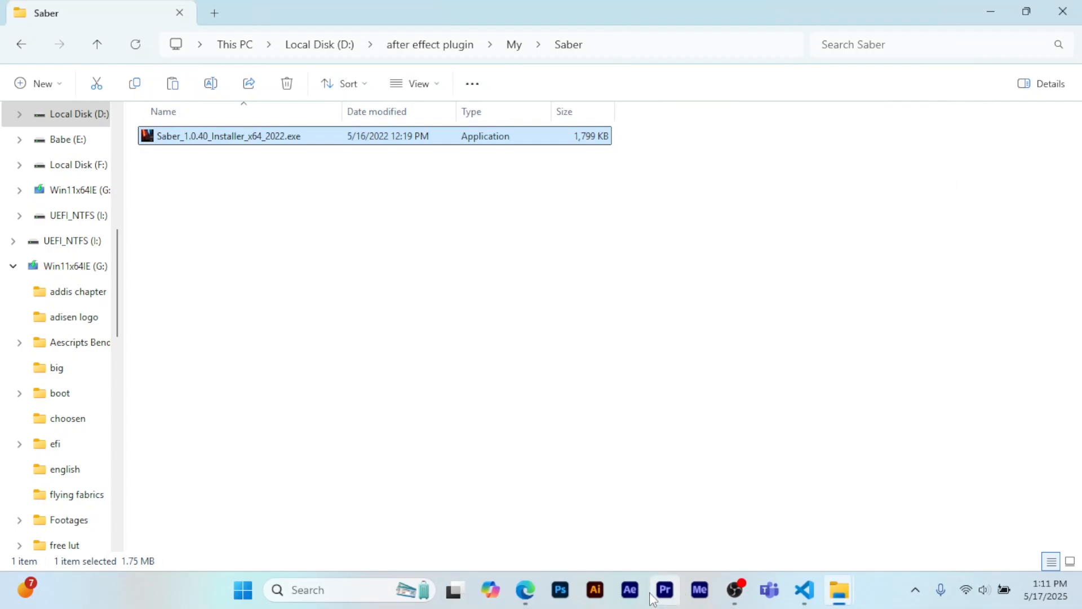
Step: Switch to After Effects and add a 1080 × 1920 px solid to Comp 1 in black (000000)
click(630, 590)
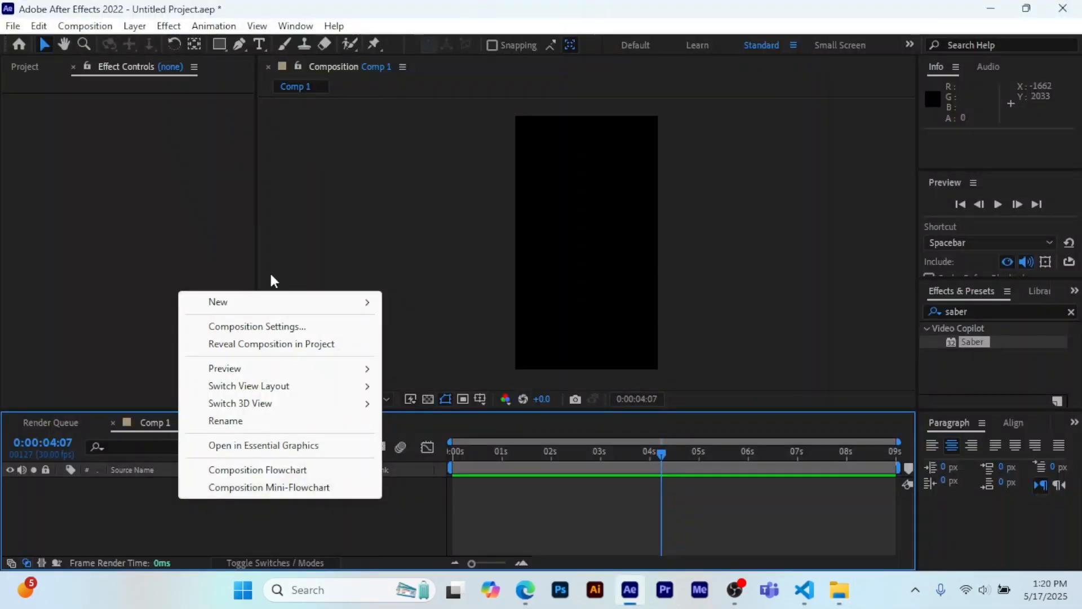
mouse_move(292, 303)
click(431, 344)
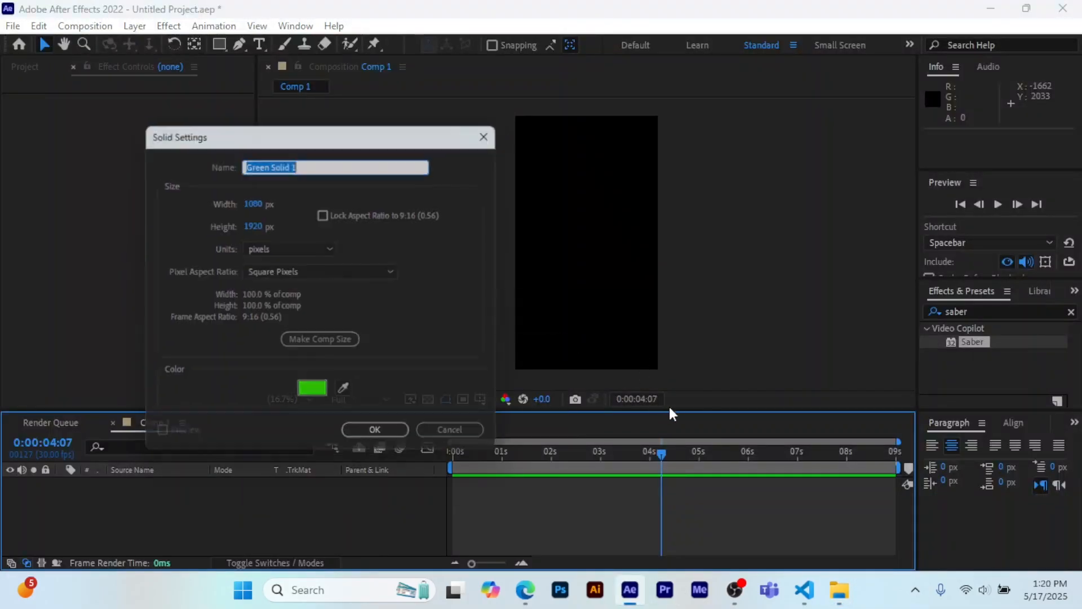
click(311, 387)
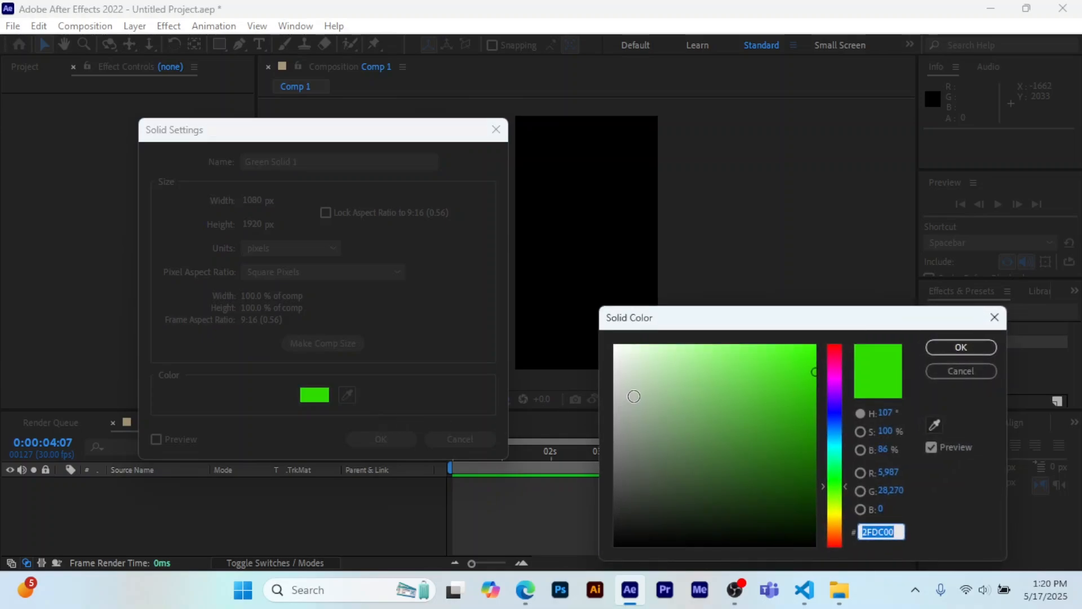
text(000000)
click(969, 350)
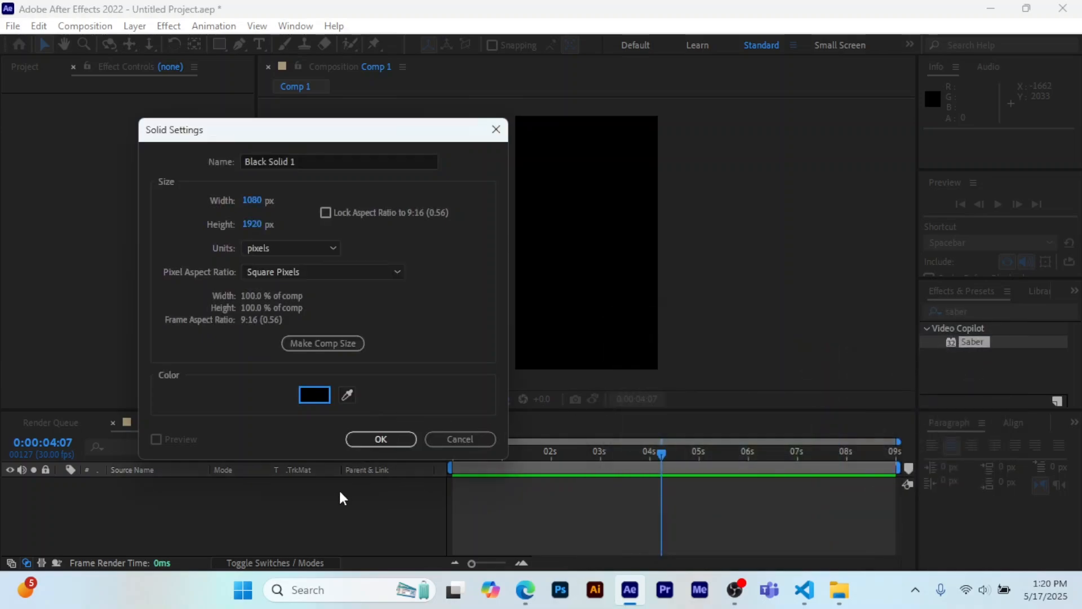
click(381, 439)
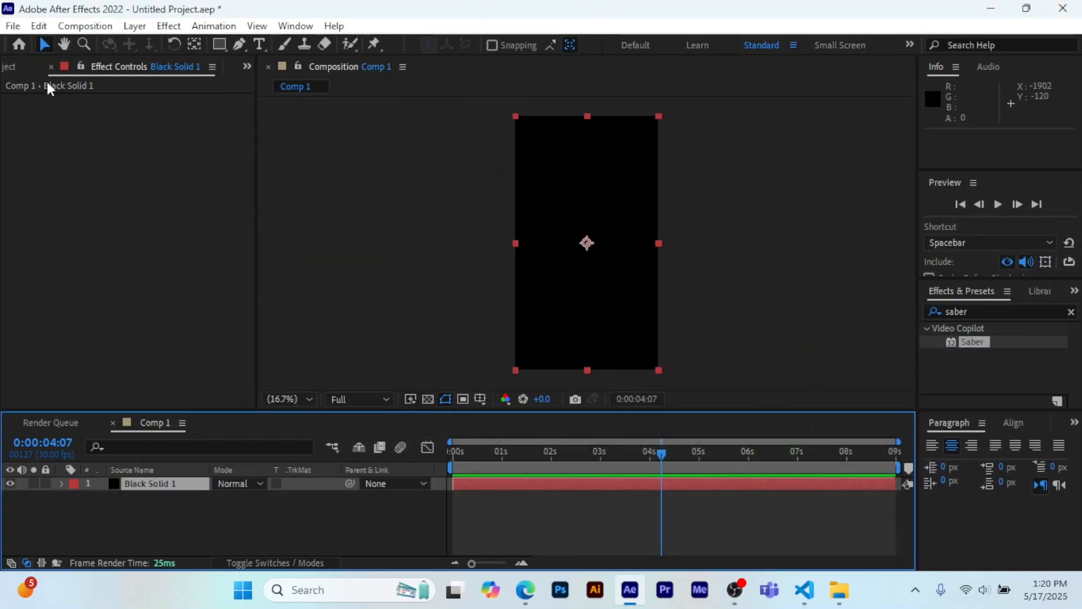
Step: Draw an open, looping four-point mask path across the black solid with the Pen tool, starting outside the frame at its lower left
click(240, 46)
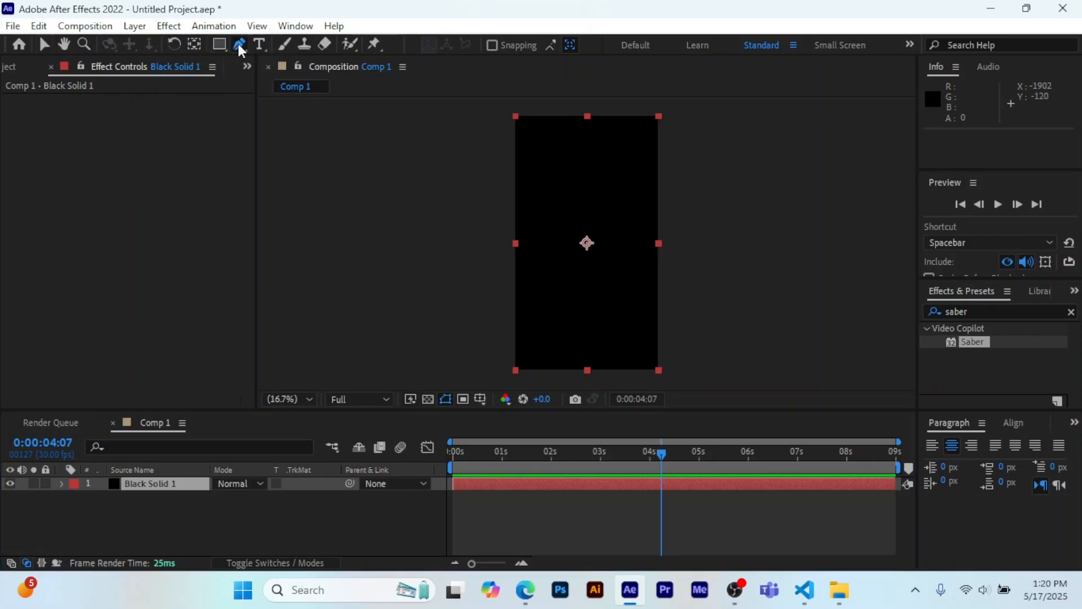
click(461, 337)
drag(548, 279, 636, 192)
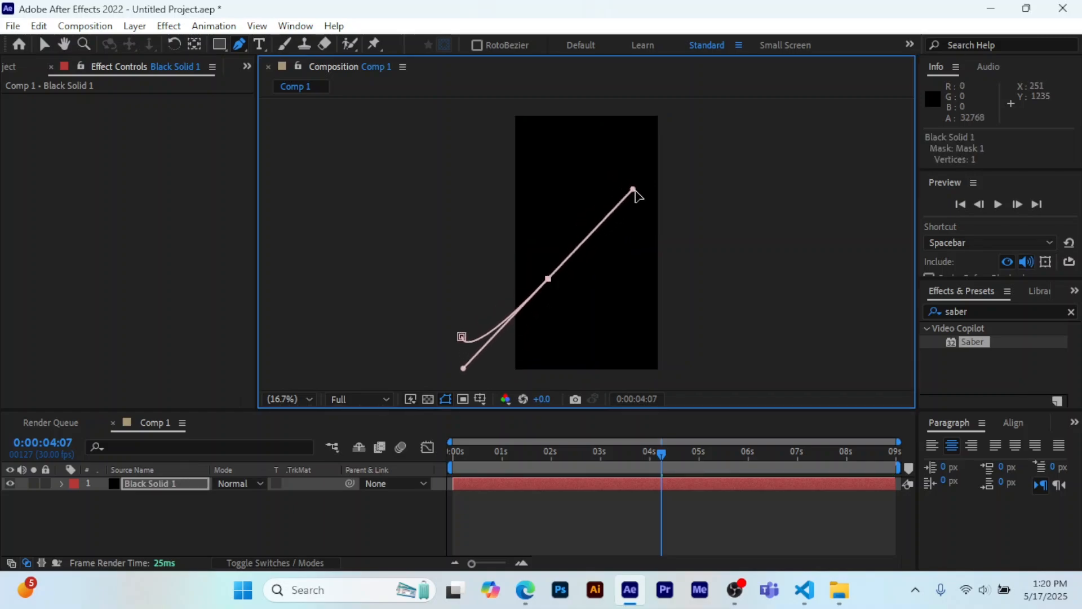
drag(619, 146, 540, 139)
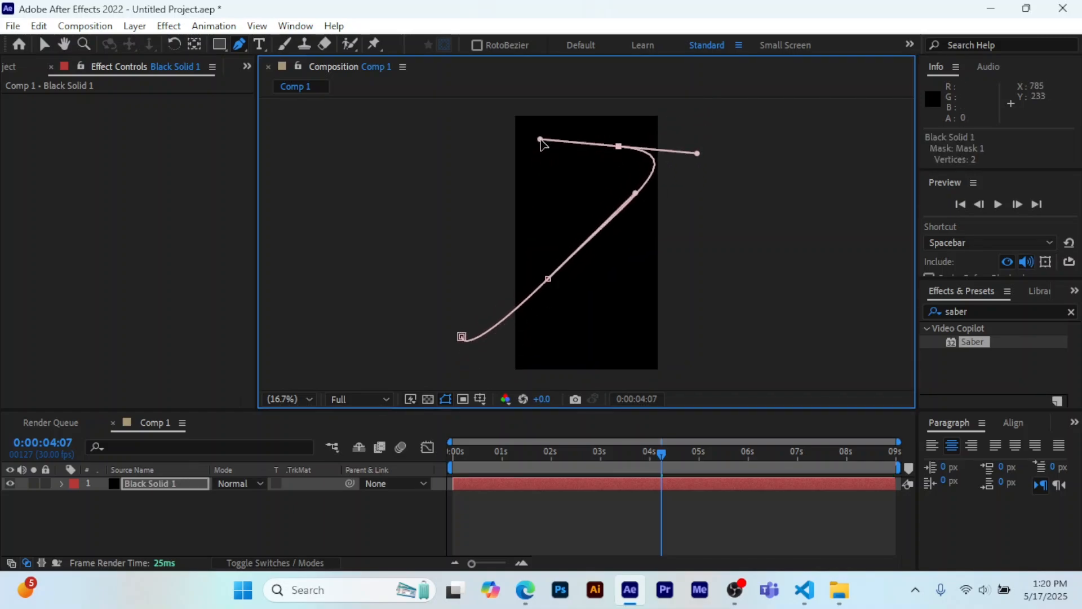
drag(596, 329, 622, 389)
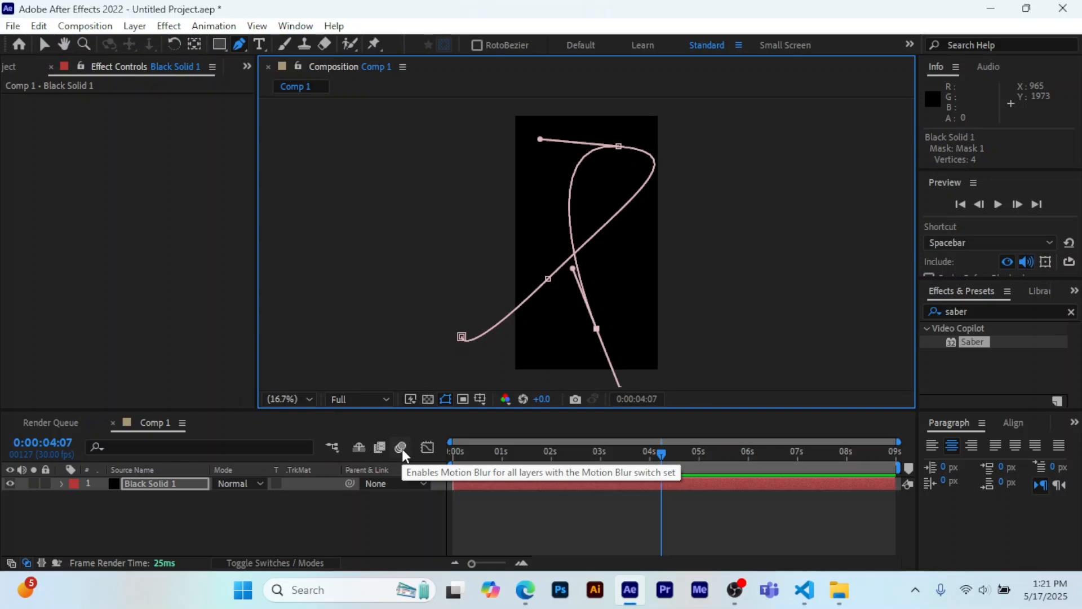
Step: Apply the Saber effect to the black solid through the FX Console search and set its Core Type to Layer Masks
key(ctrl+space)
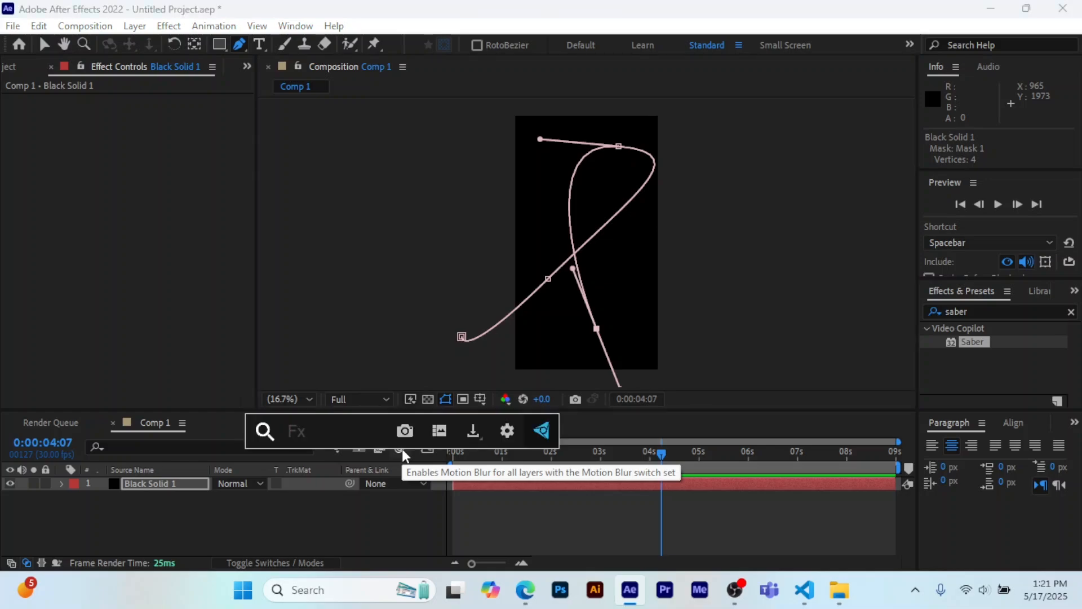
text(saber)
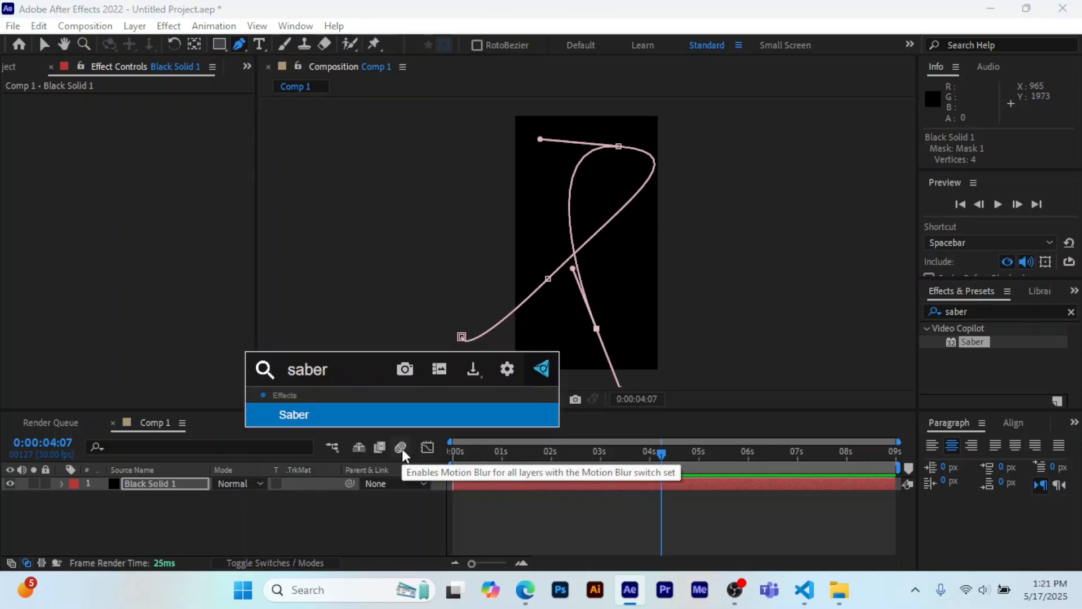
click(310, 415)
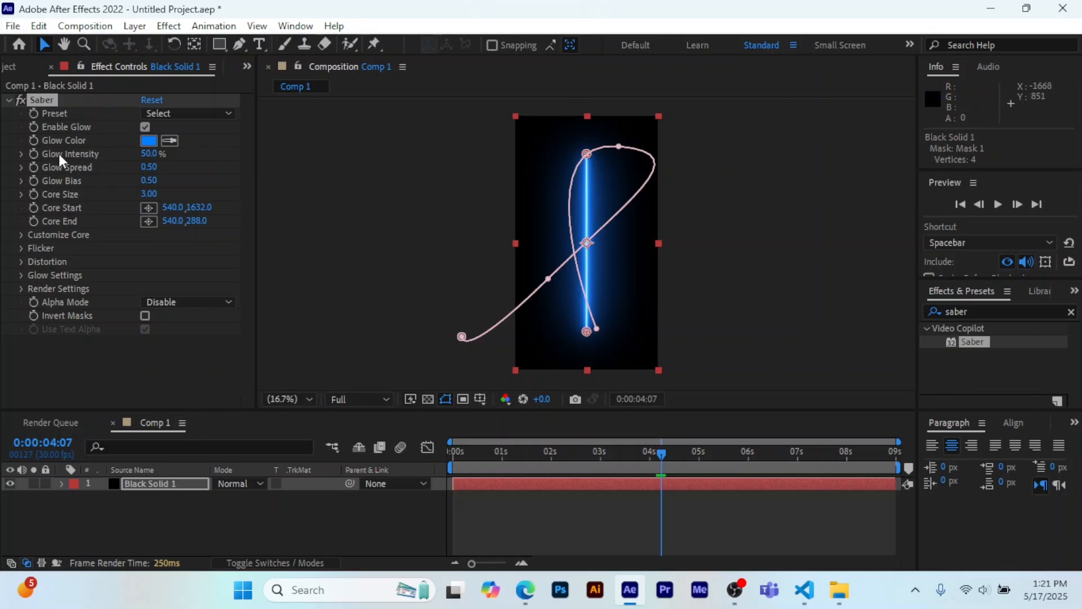
click(21, 232)
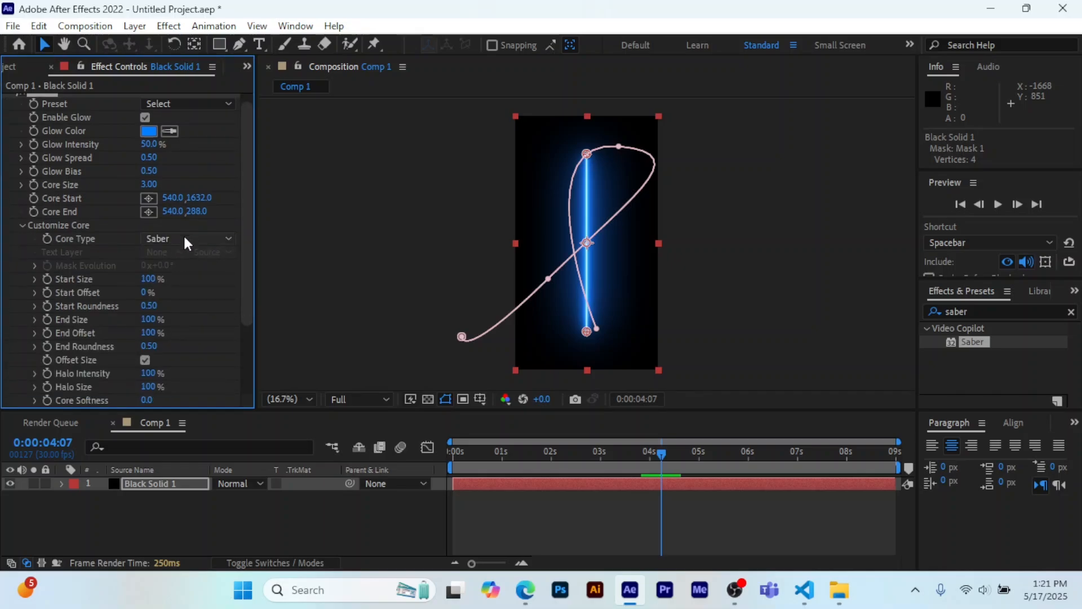
click(189, 238)
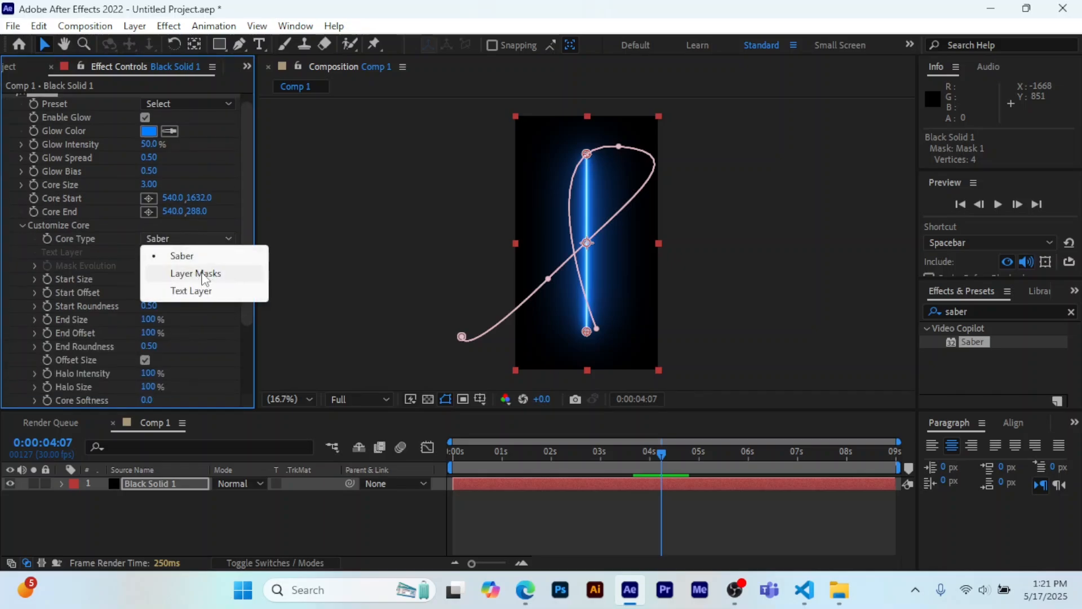
click(197, 273)
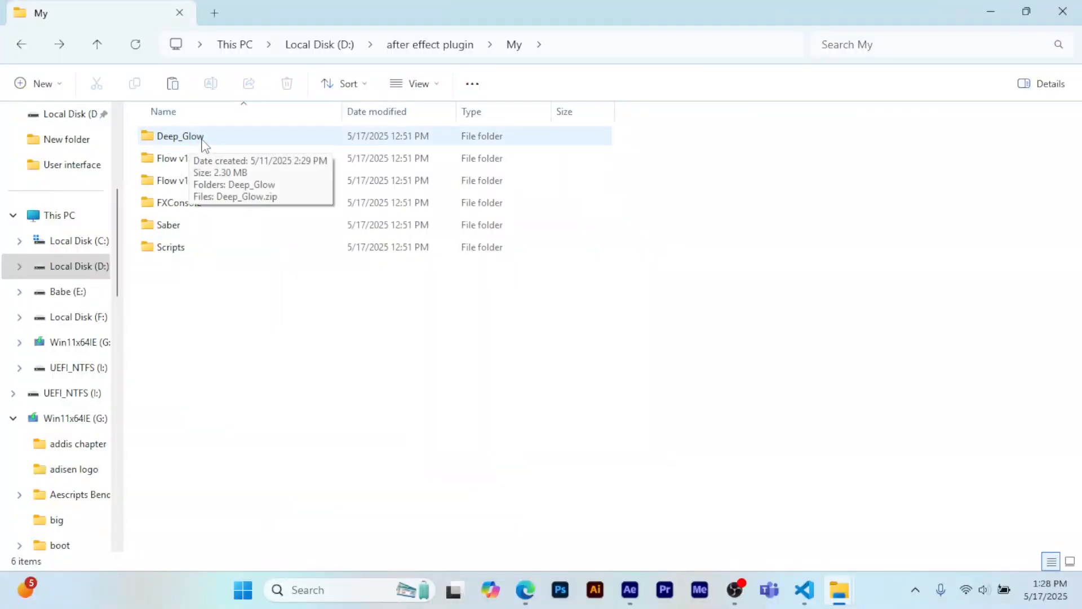
Step: Copy the Deep Glow.aex plug-in file from the inner Deep_Glow folder
double_click(204, 138)
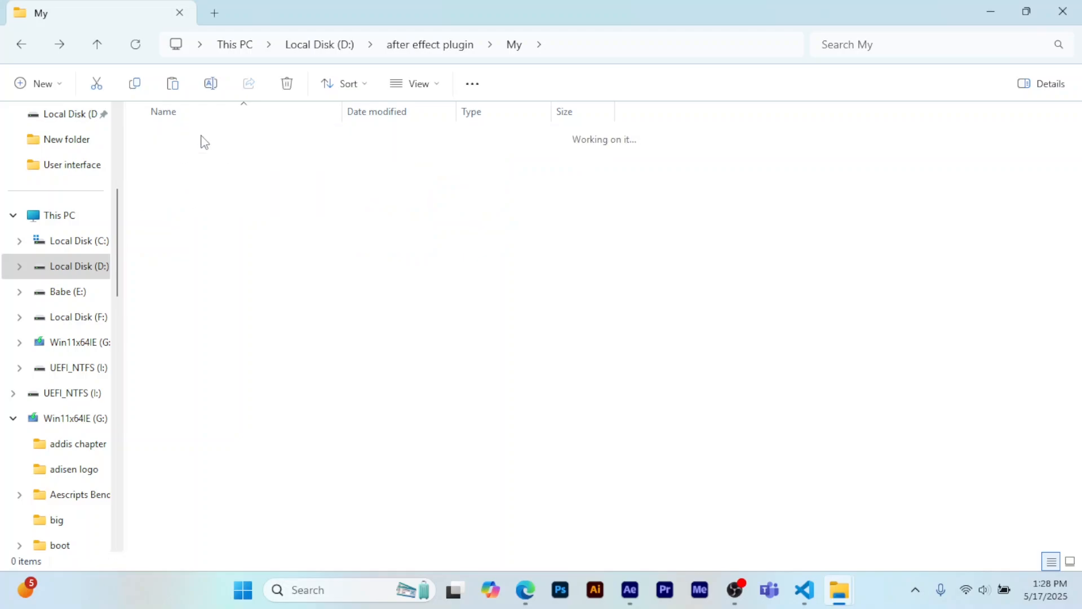
click(204, 144)
double_click(203, 142)
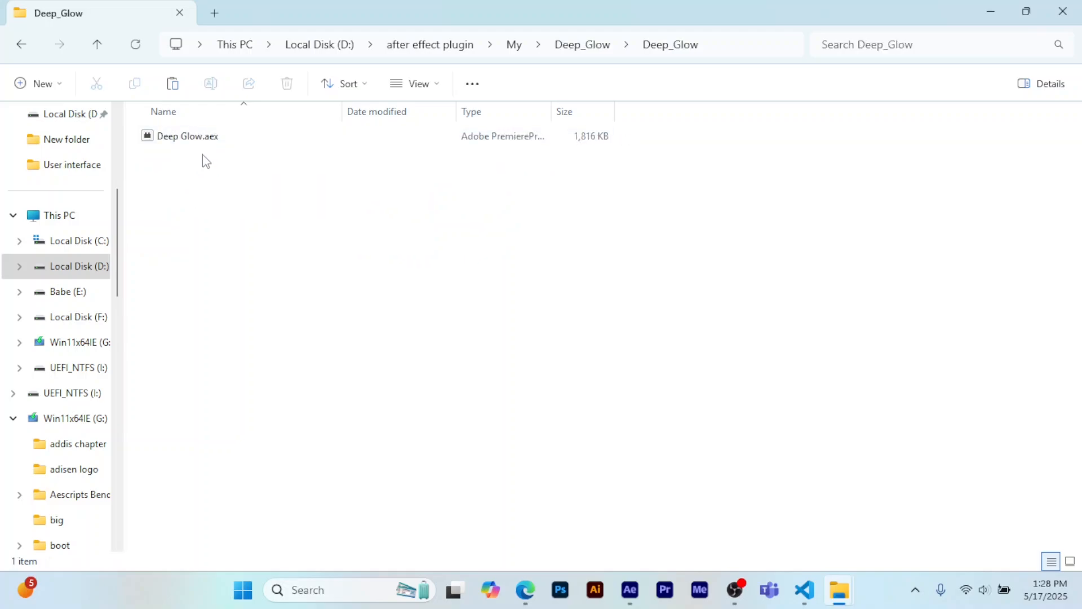
click(204, 144)
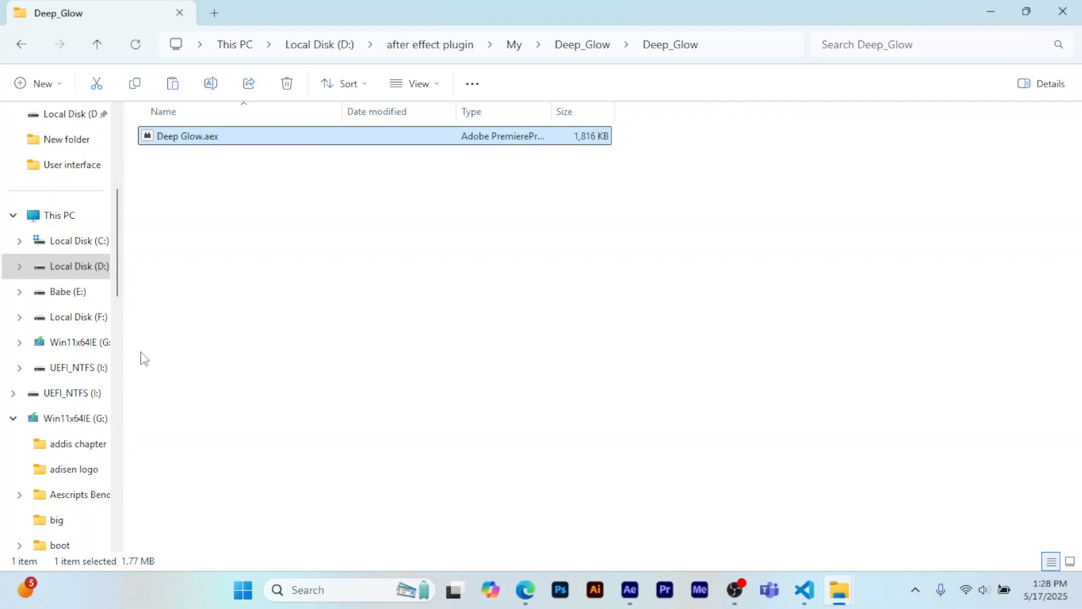
Step: Go to Program Files\Adobe\Adobe After Effects 2022\Support Files\Plug-ins\Effects on Local Disk (C:)
click(79, 243)
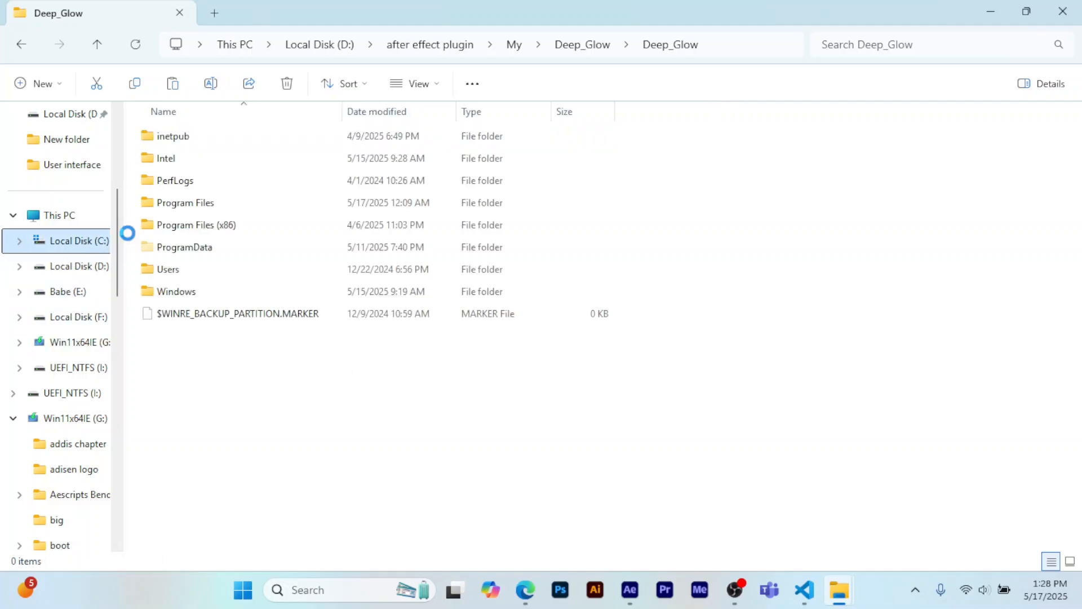
double_click(201, 205)
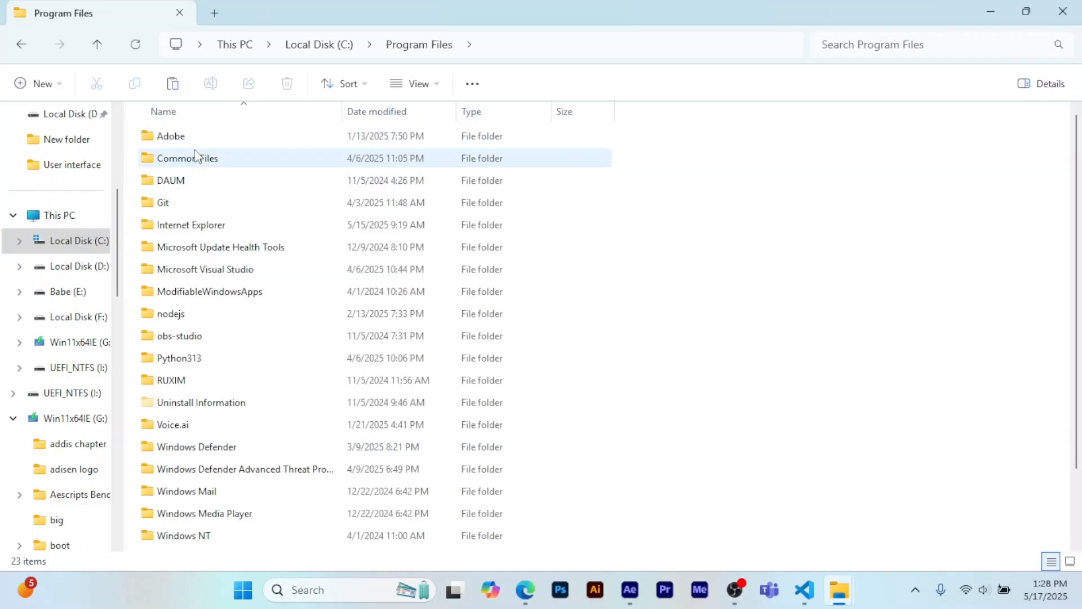
double_click(173, 138)
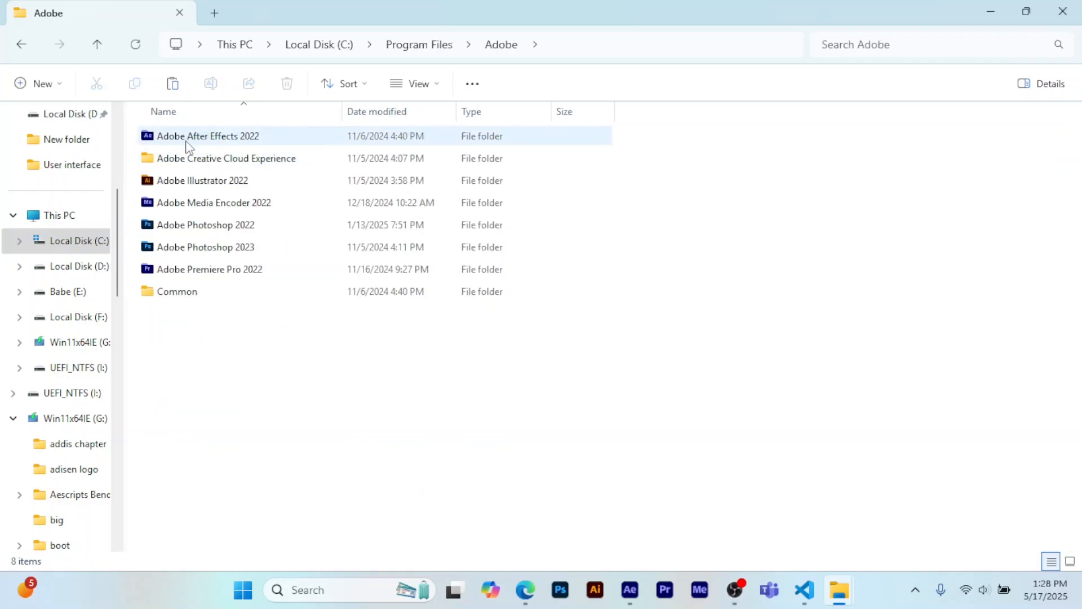
double_click(237, 141)
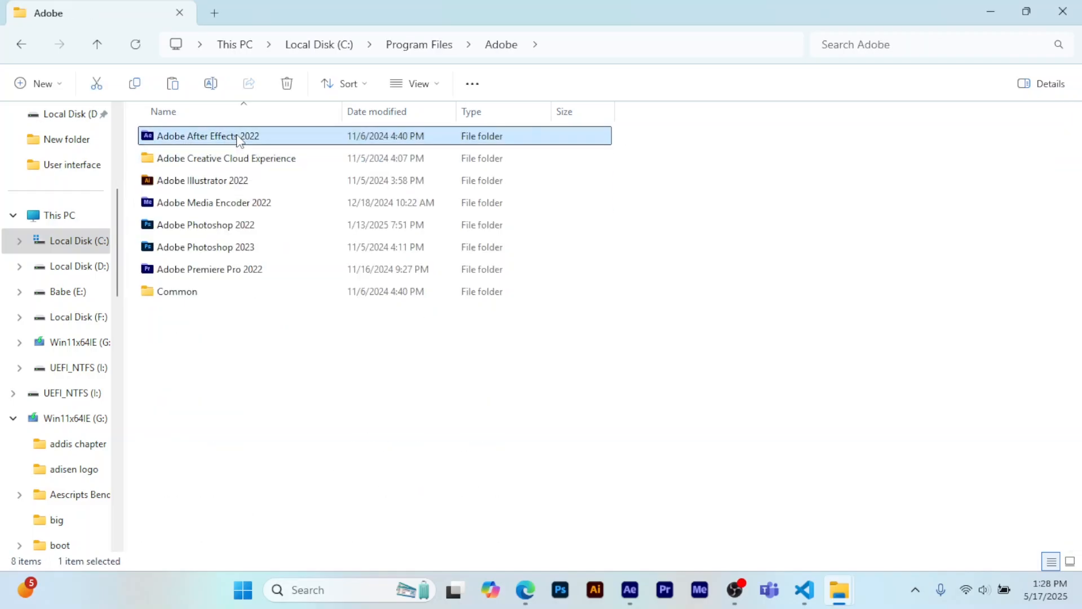
double_click(190, 138)
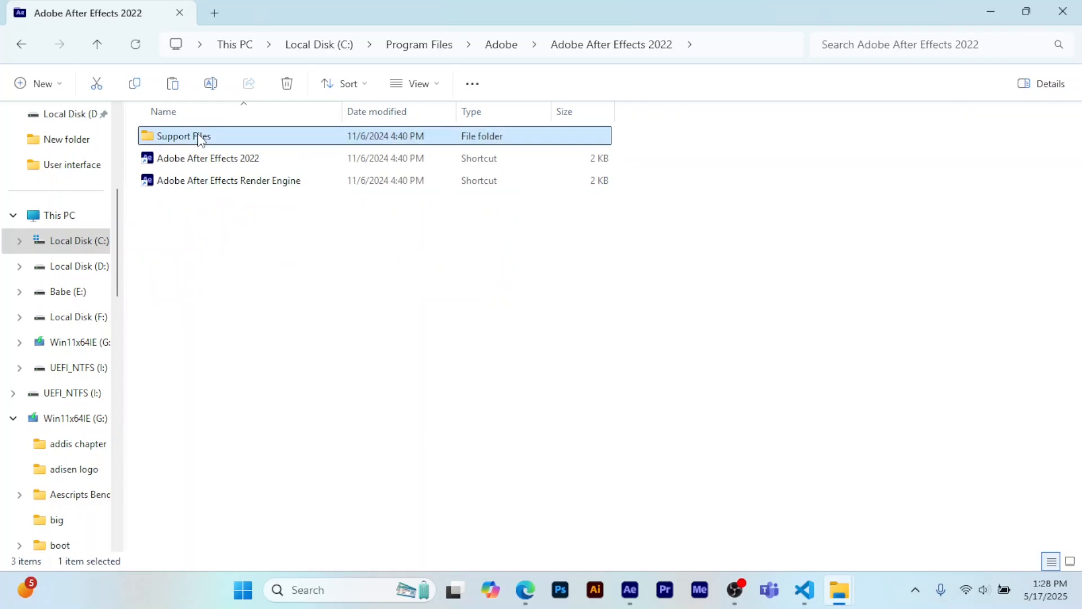
scroll(273, 365, down, 1)
scroll(273, 365, down, 3)
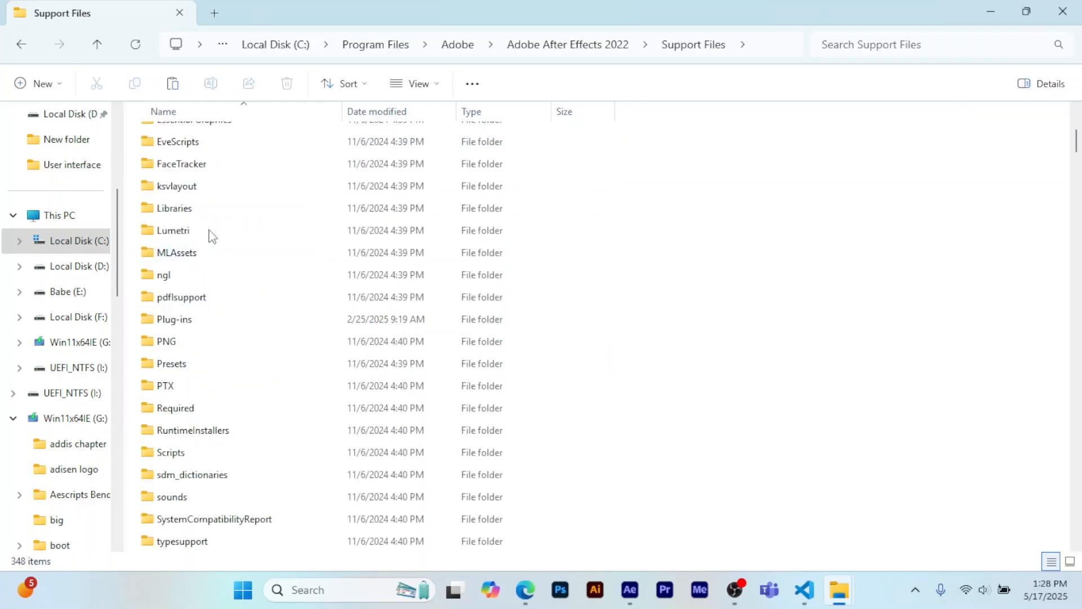
double_click(184, 321)
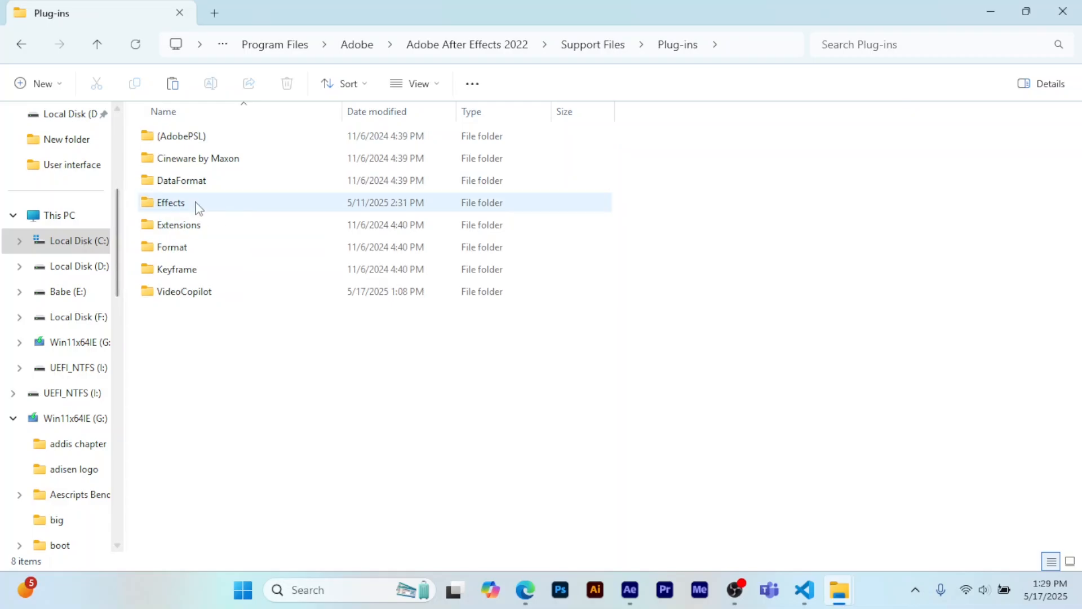
double_click(192, 205)
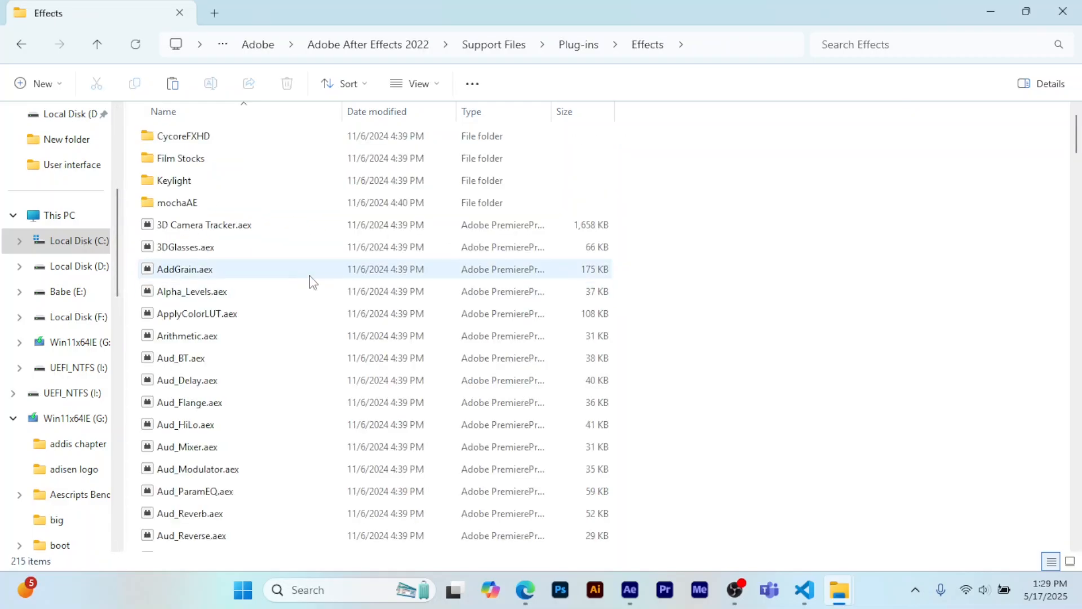
Step: Try to paste Deep Glow.aex into the Effects folder and cancel replacing the existing file
right_click(768, 230)
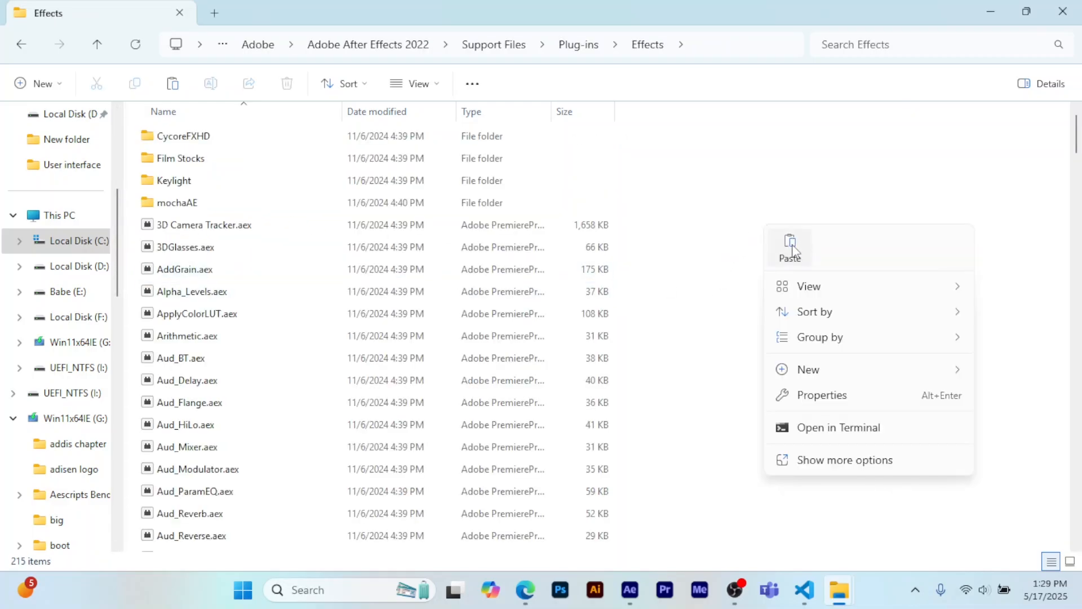
click(797, 251)
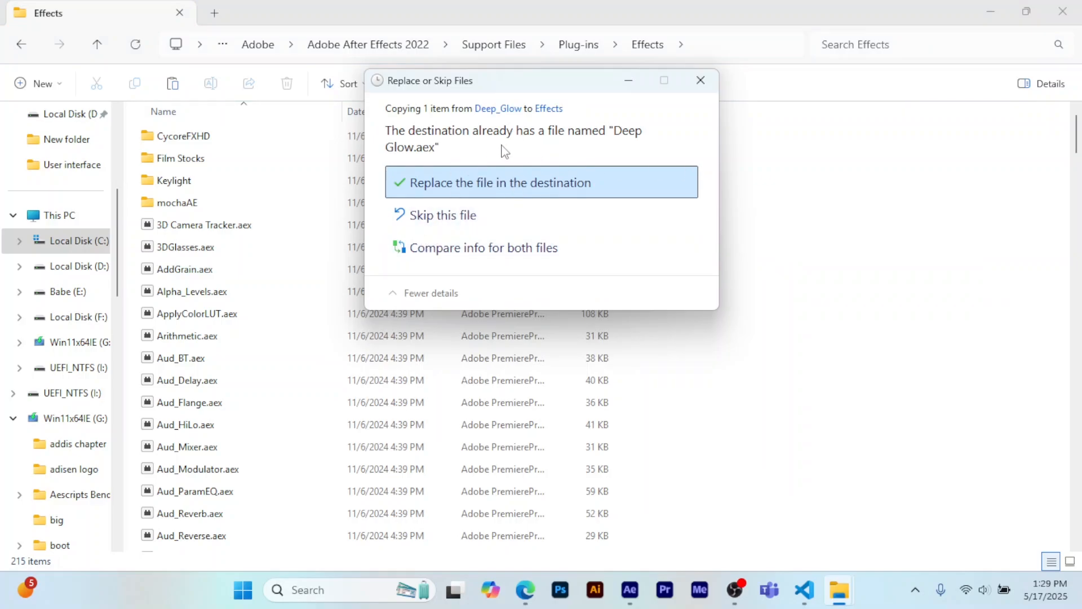
click(700, 81)
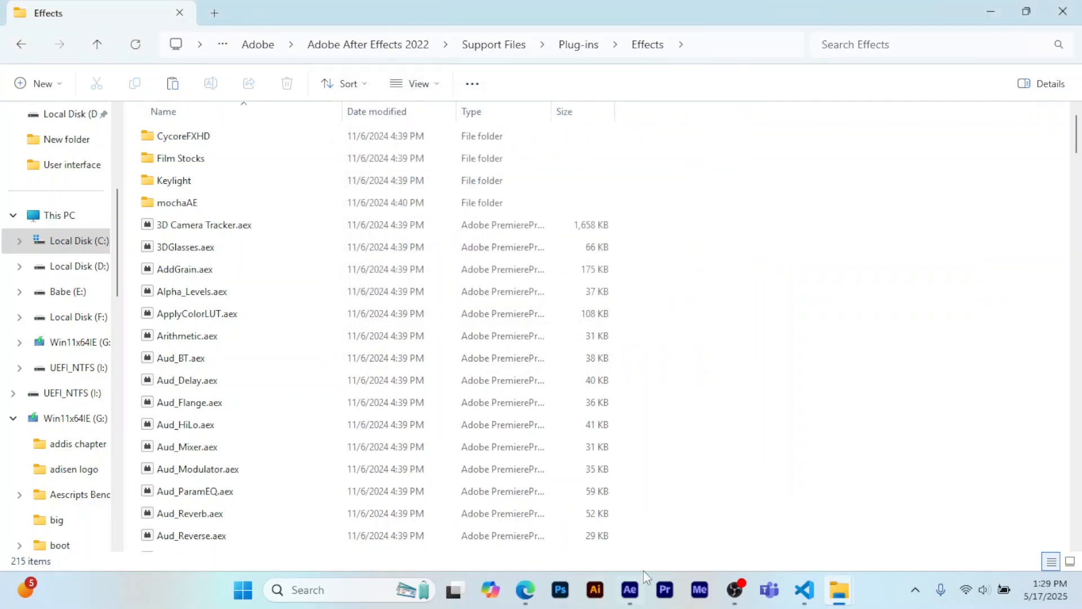
Step: Switch to After Effects and add a new text layer reading "netsi" to Comp 1
click(633, 590)
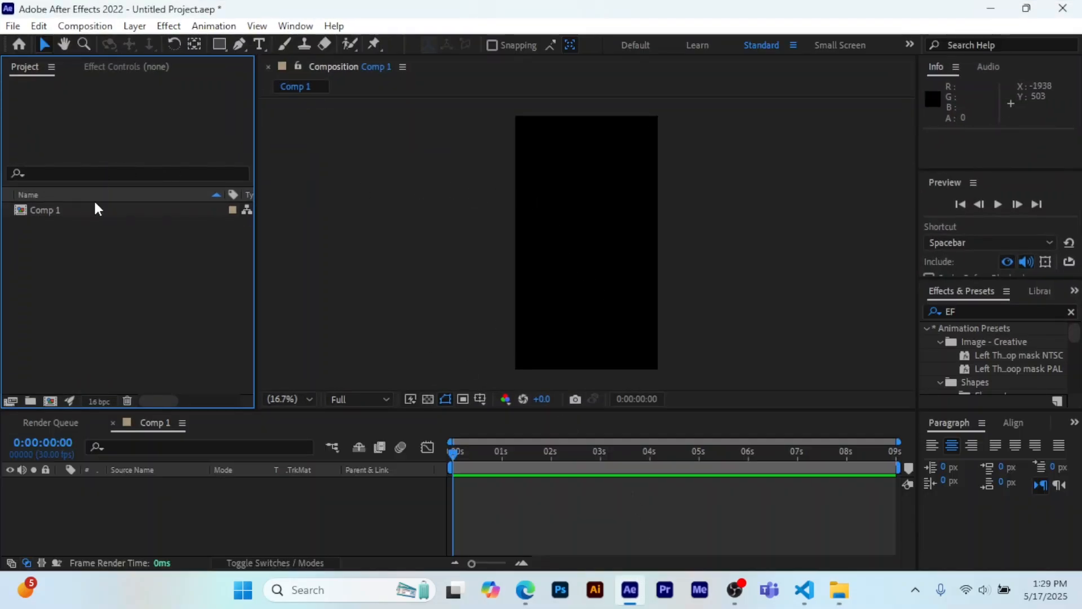
click(259, 44)
right_click(164, 495)
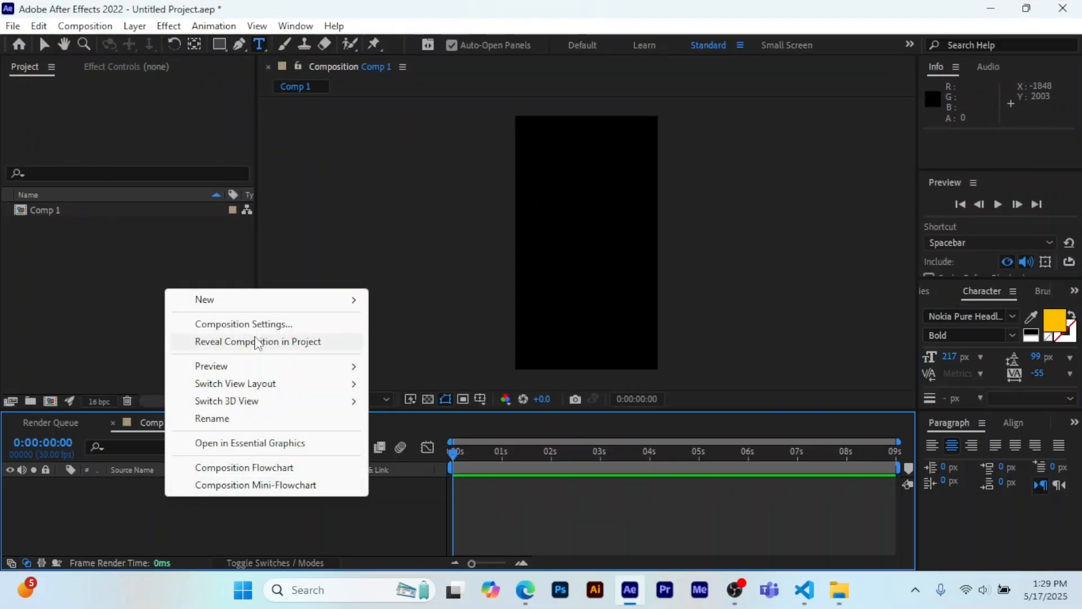
mouse_move(259, 297)
click(409, 323)
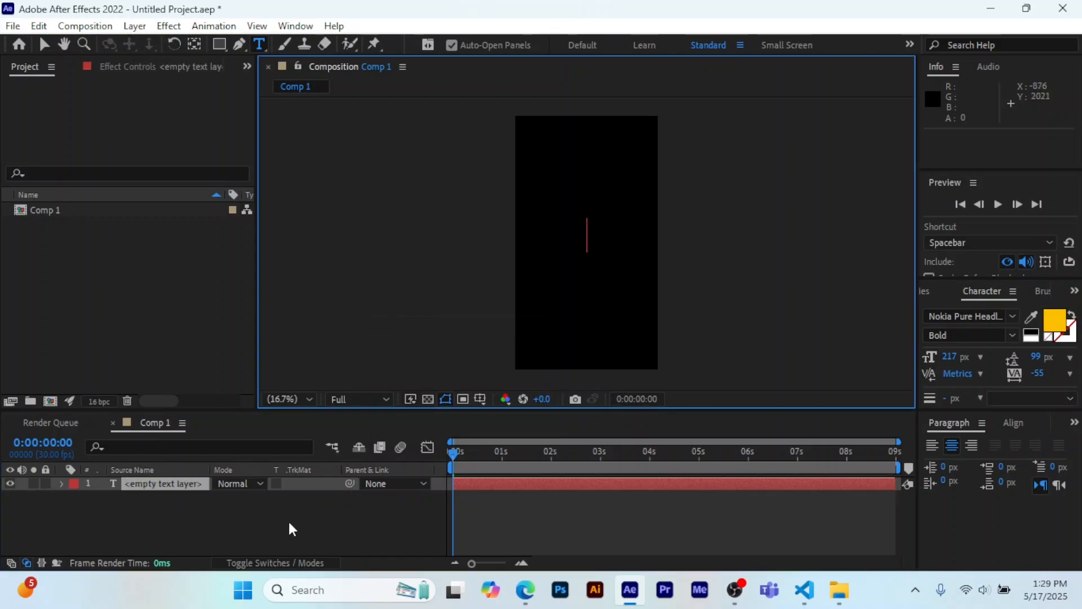
text(netsi)
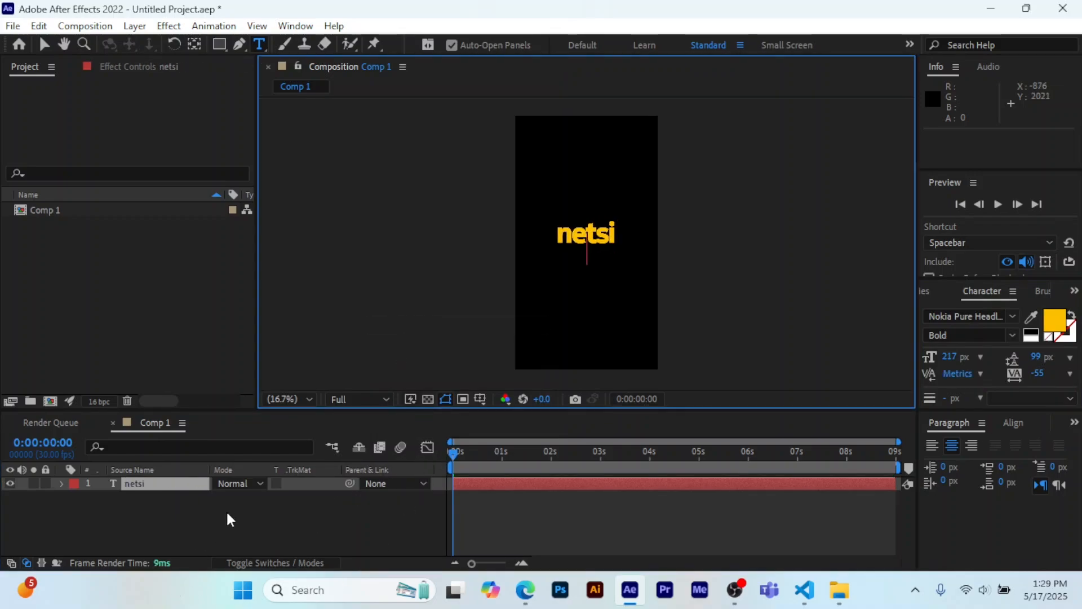
Step: Apply the Deep Glow effect to the "netsi" text layer through the FX Console search
click(166, 486)
click(165, 486)
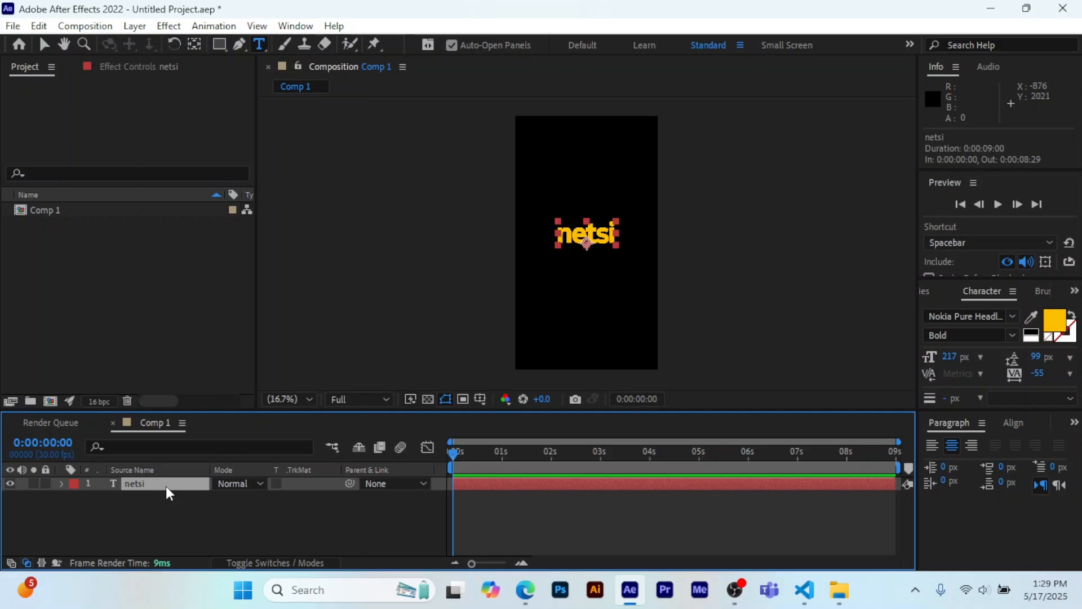
key(ctrl+space)
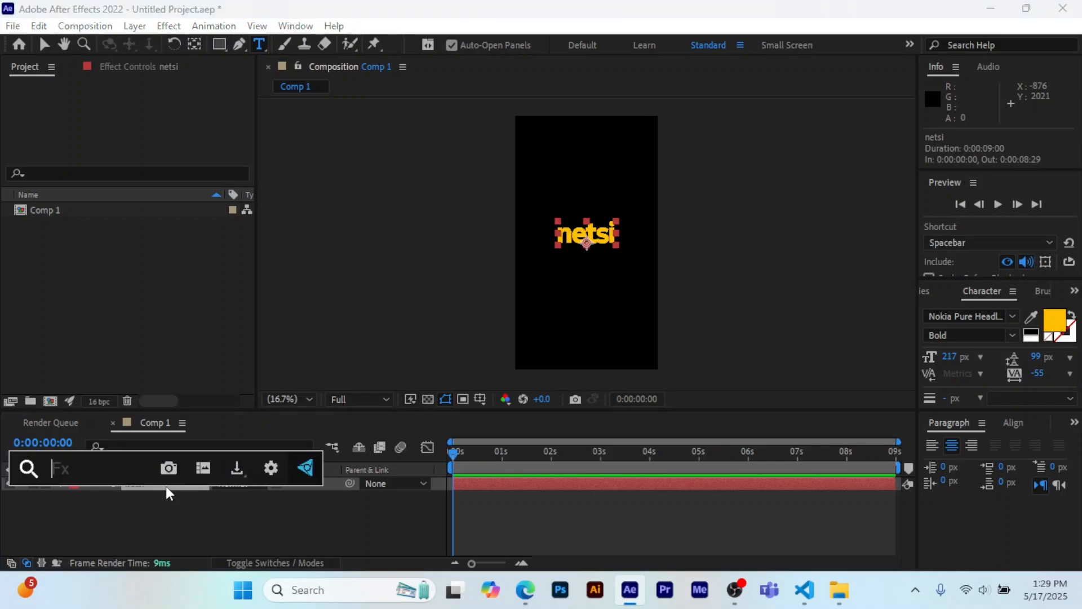
text(dee)
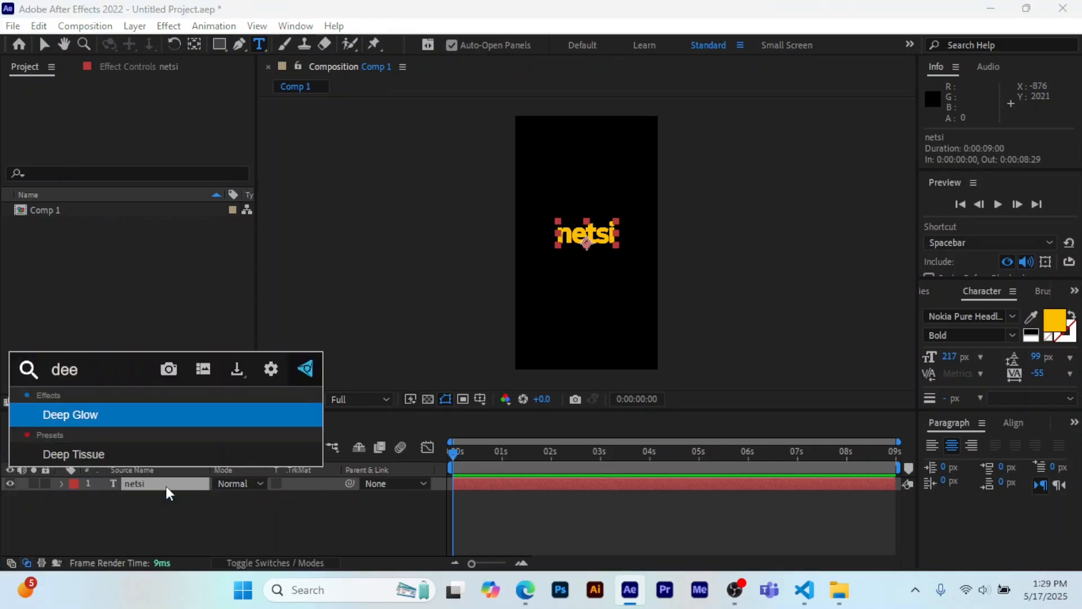
text(p)
click(93, 416)
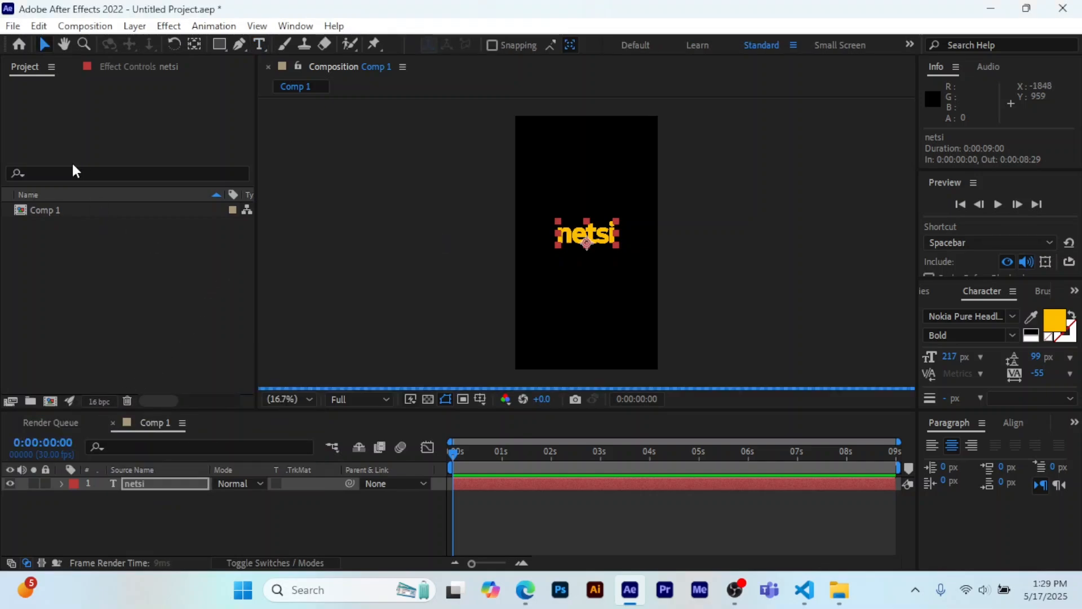
Step: Set the Deep Glow effect's Exposure to 0.1 on the text layer
click(141, 67)
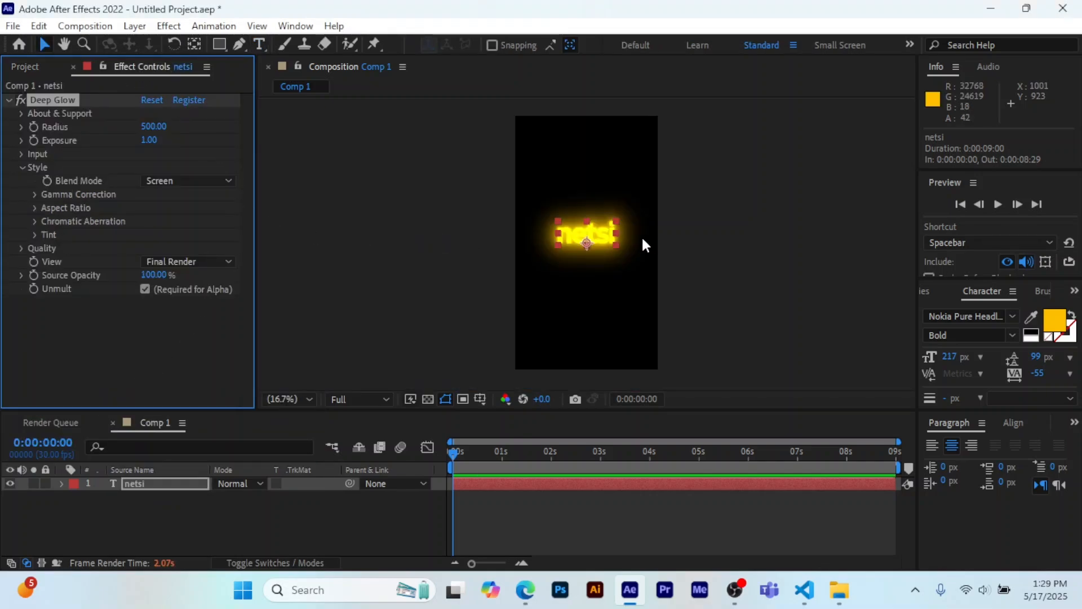
click(151, 141)
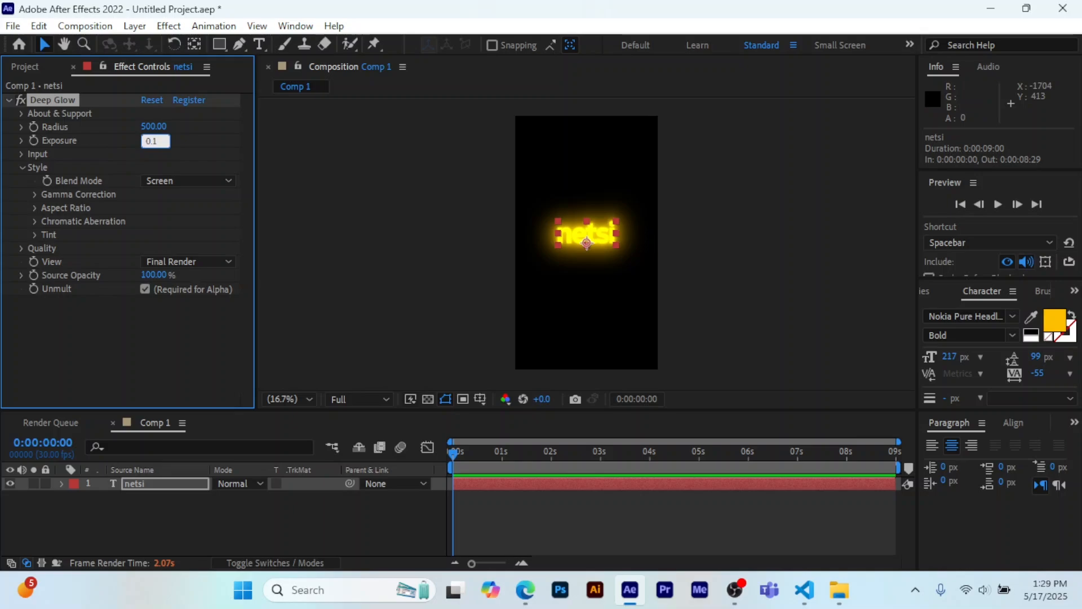
text(0.1)
key(Return)
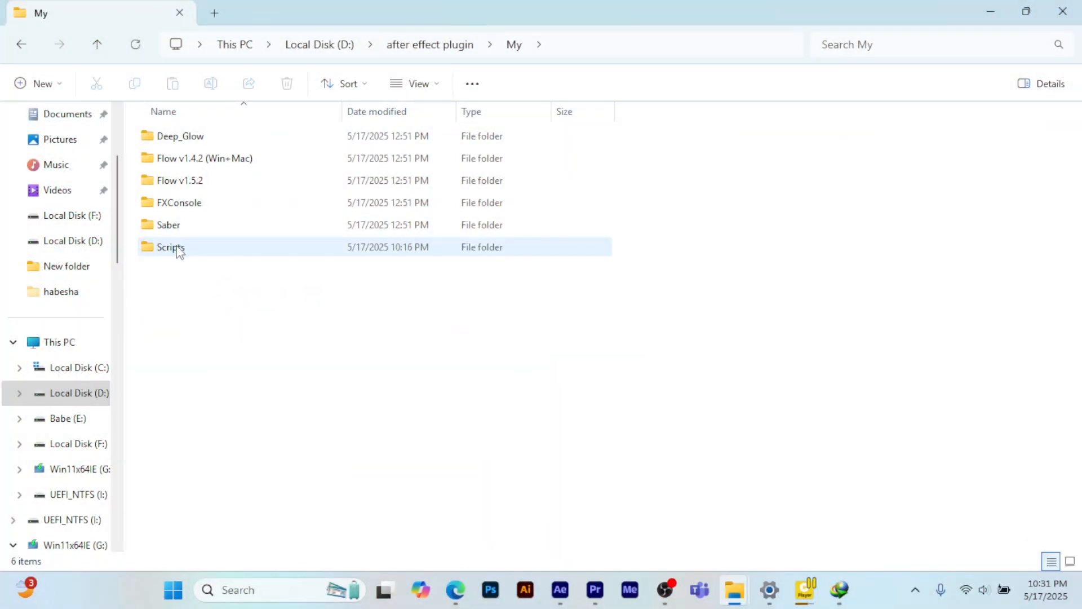
Step: Copy DisplacerPro.aex from the Win folder of Displacer Pro v1.5.0.4 inside the Scripts folder
double_click(176, 252)
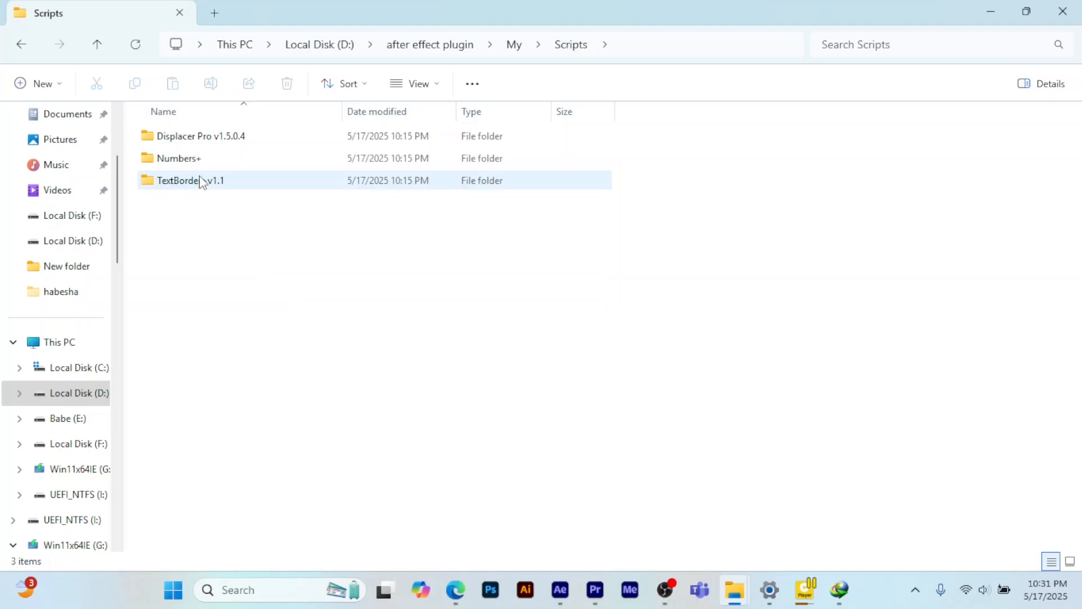
mouse_move(209, 163)
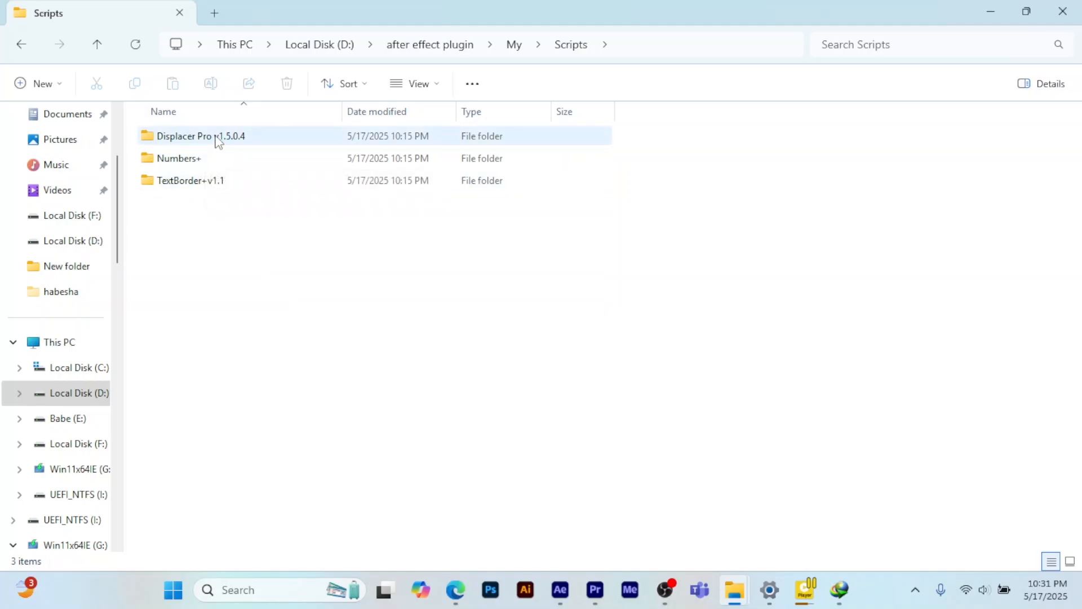
double_click(218, 139)
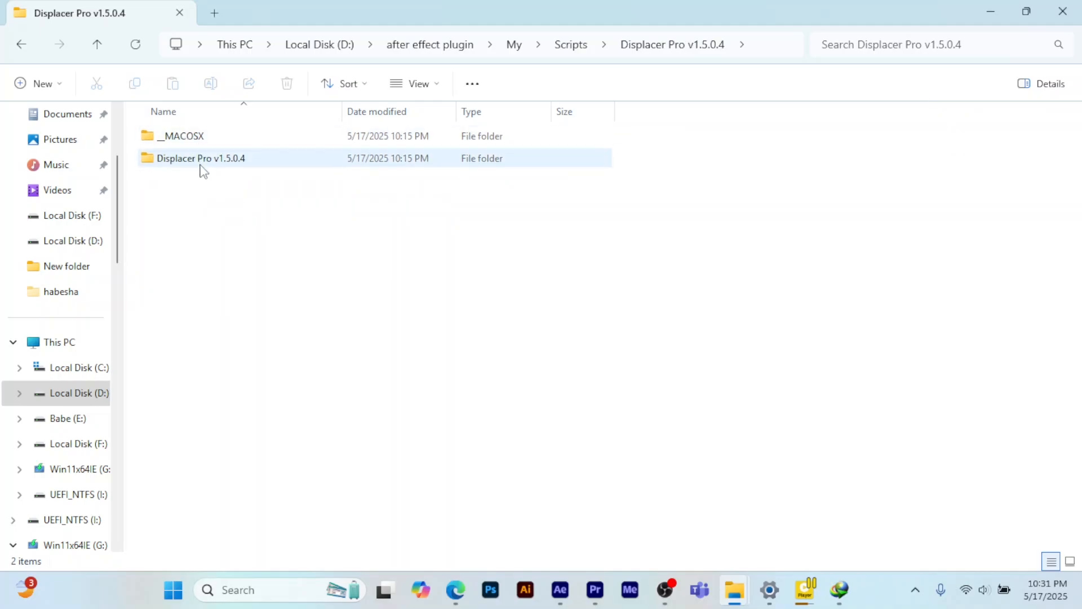
double_click(219, 161)
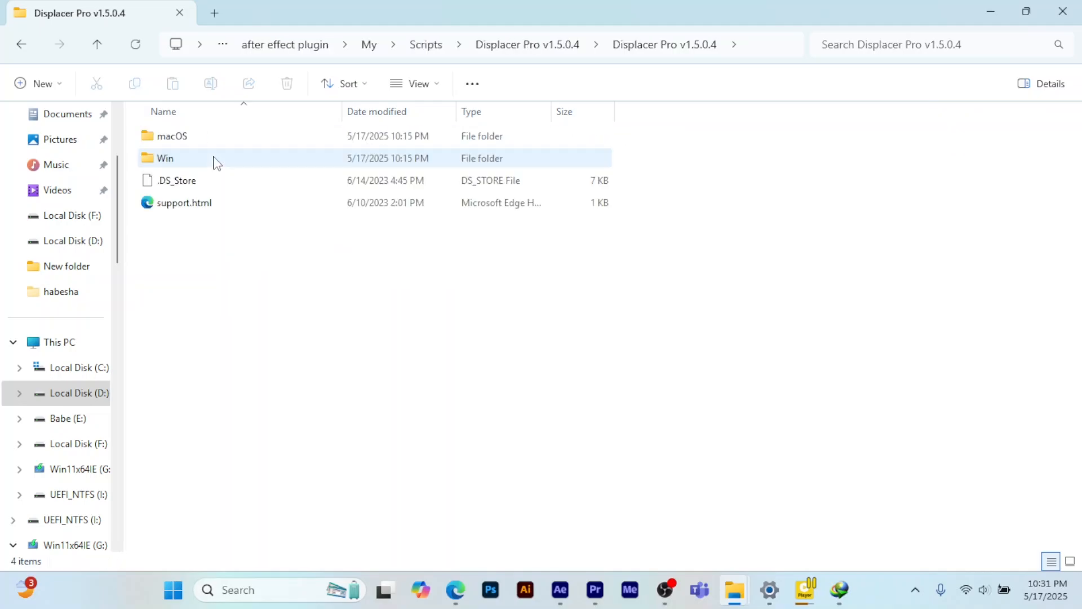
double_click(168, 160)
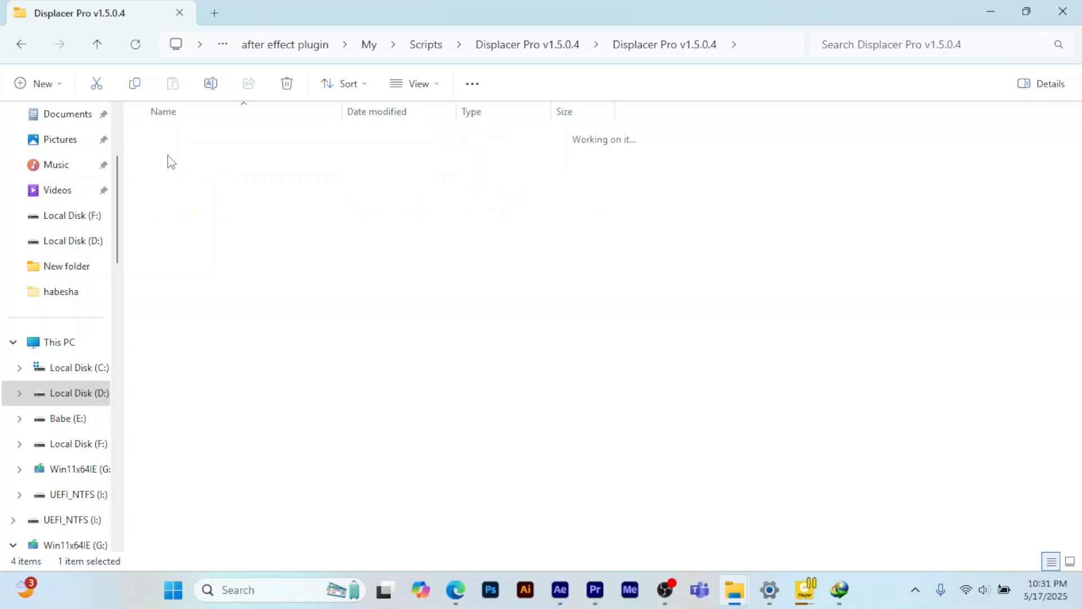
click(183, 162)
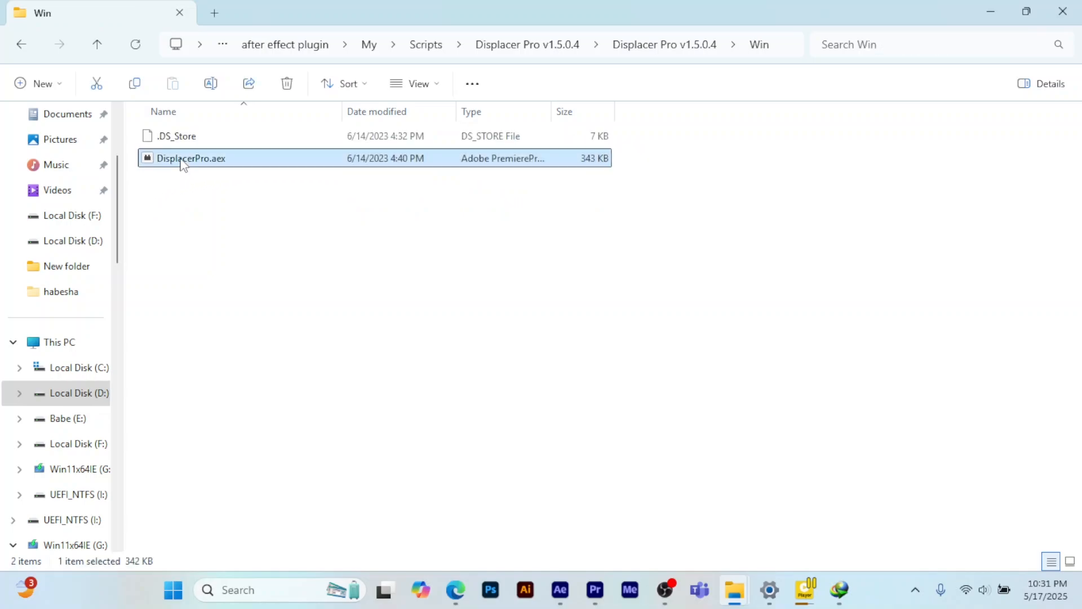
right_click(182, 163)
click(254, 179)
Step: Open the Plug-ins folder inside Local Disk (C:) > Program Files > Adobe > Adobe After Effects 2022 > Support Files in a new Explorer window
key(super+e)
scroll(82, 469, down, 2)
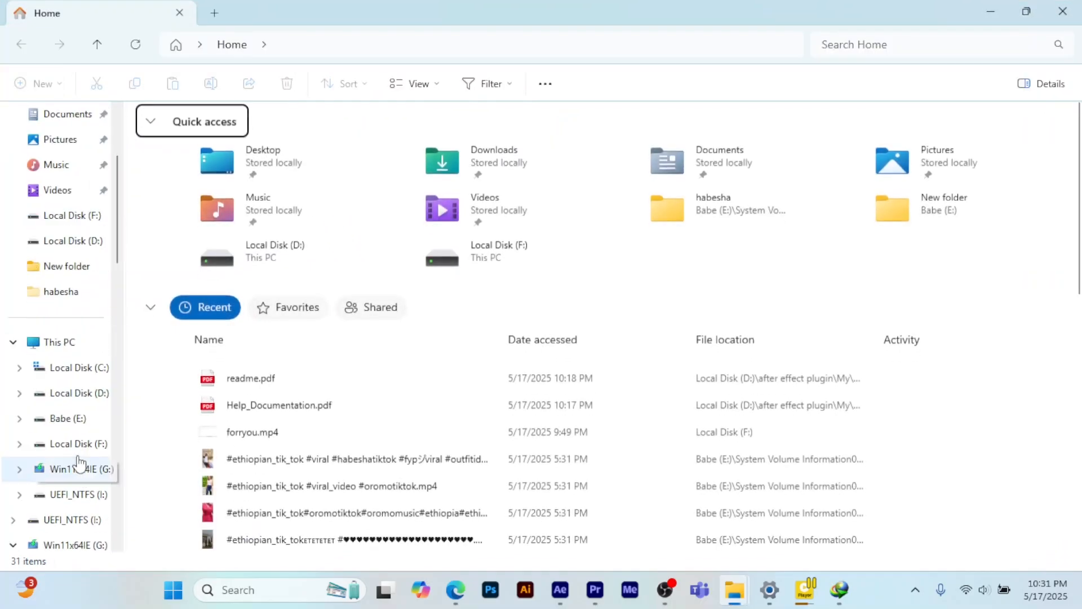
click(84, 367)
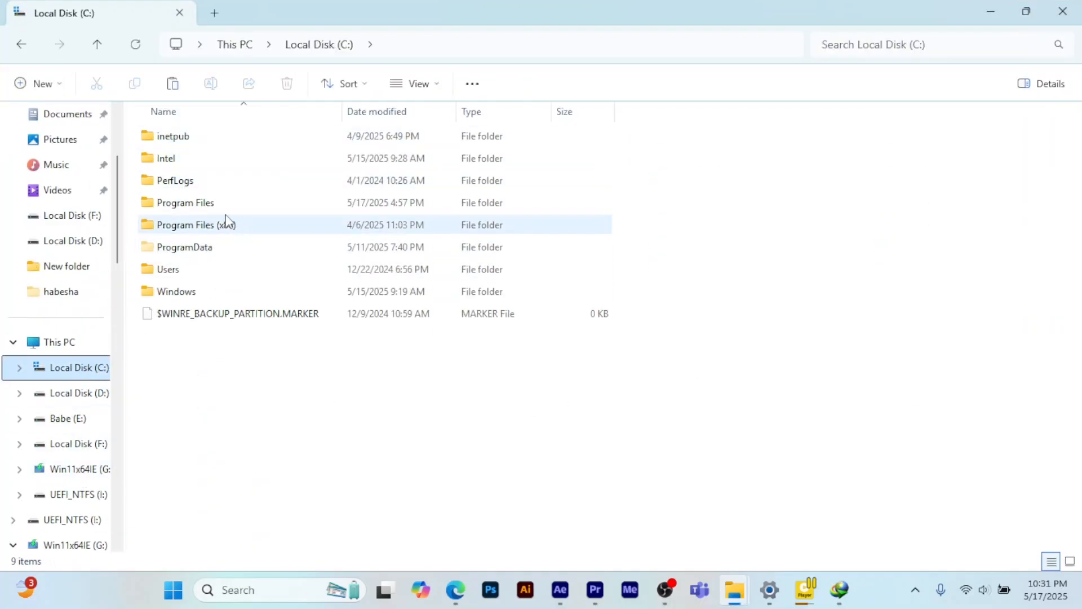
double_click(212, 202)
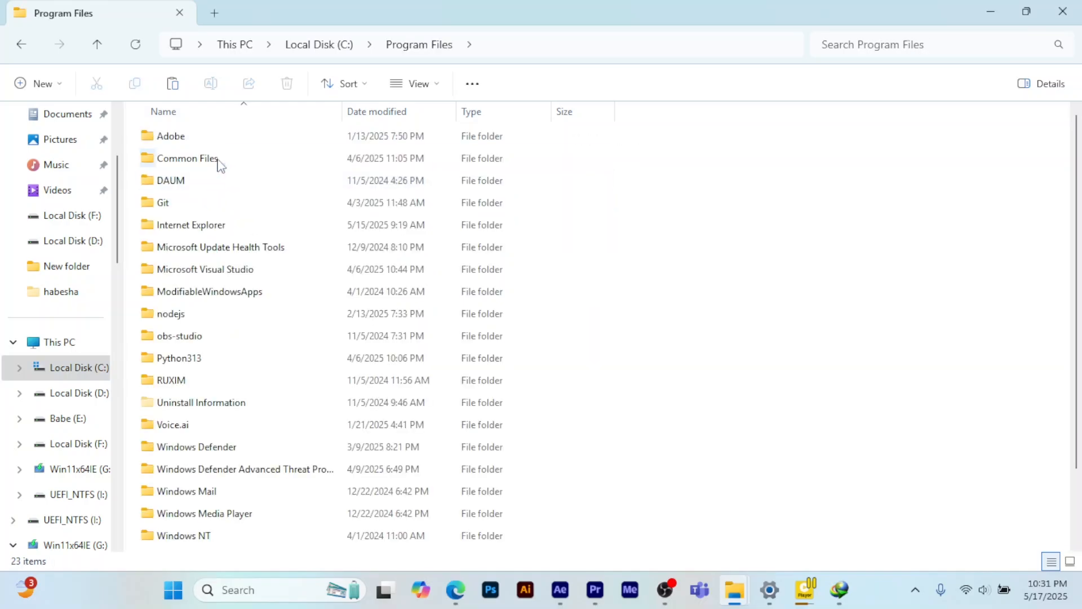
double_click(183, 135)
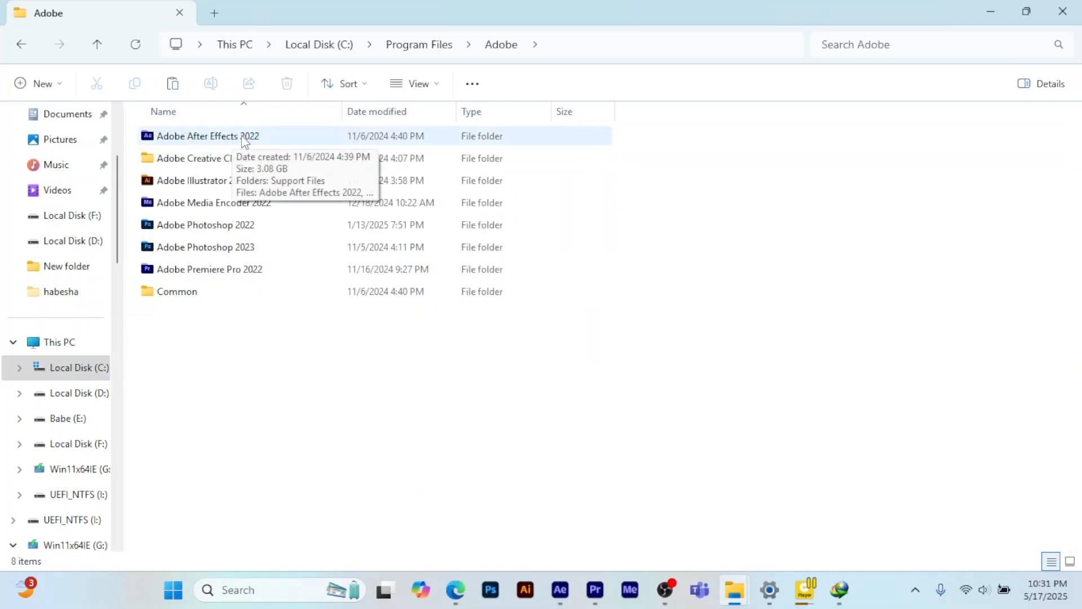
double_click(244, 141)
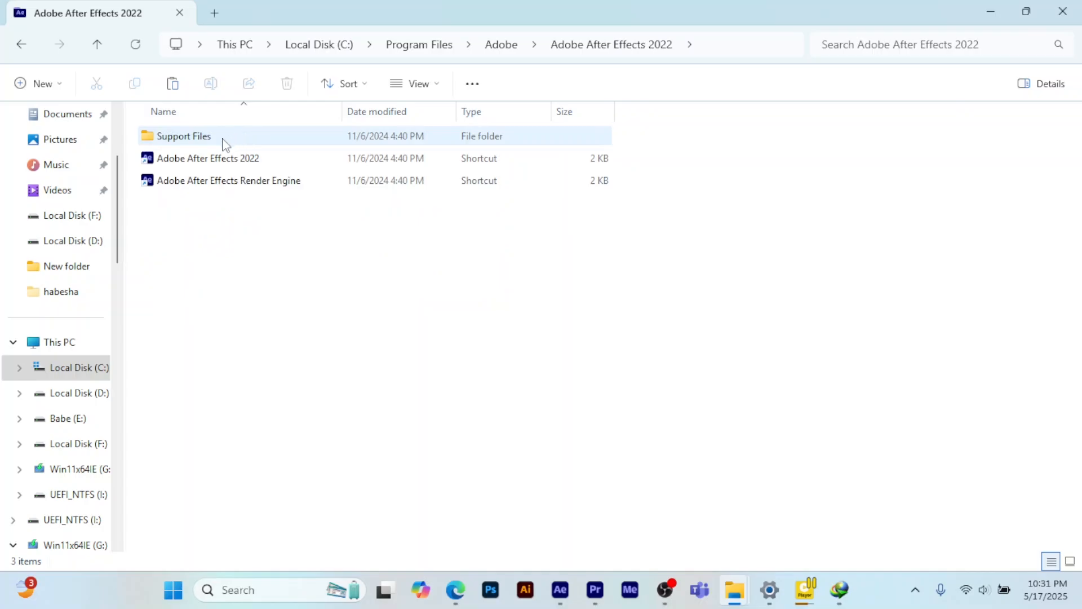
double_click(203, 142)
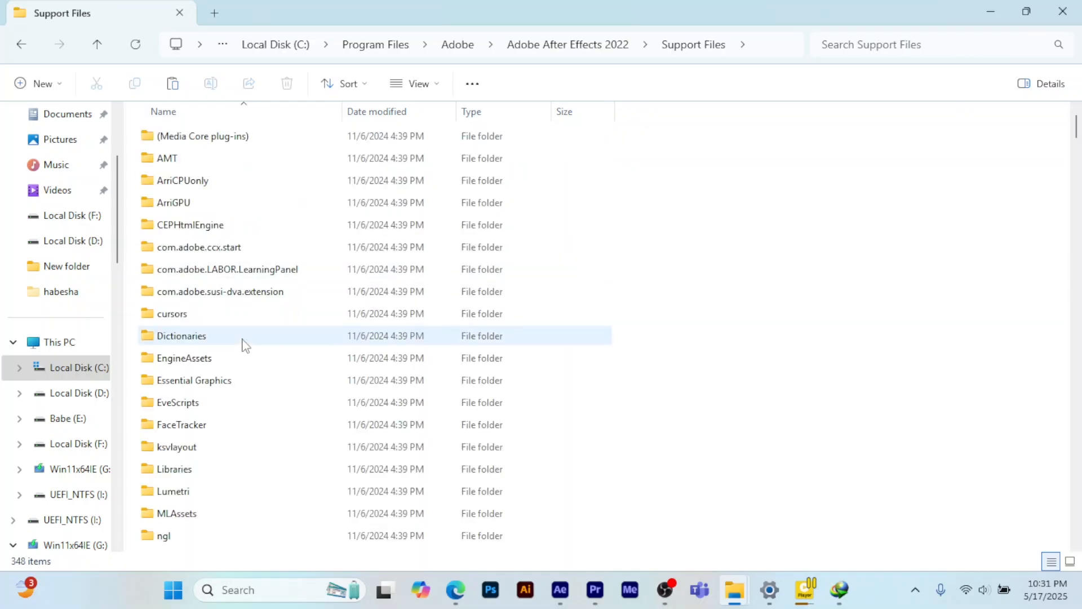
scroll(241, 345, down, 3)
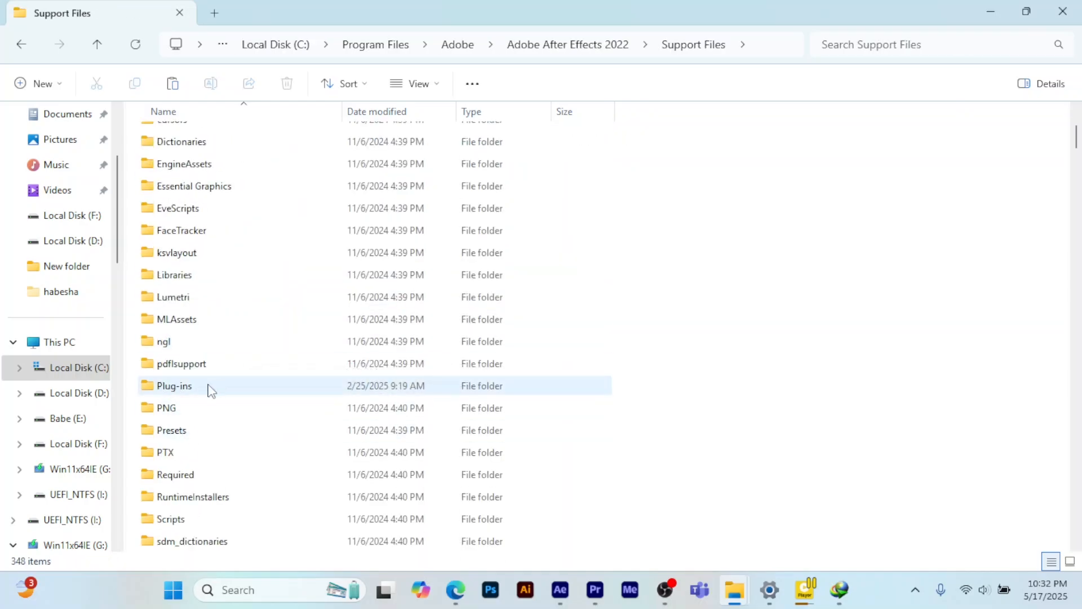
double_click(175, 386)
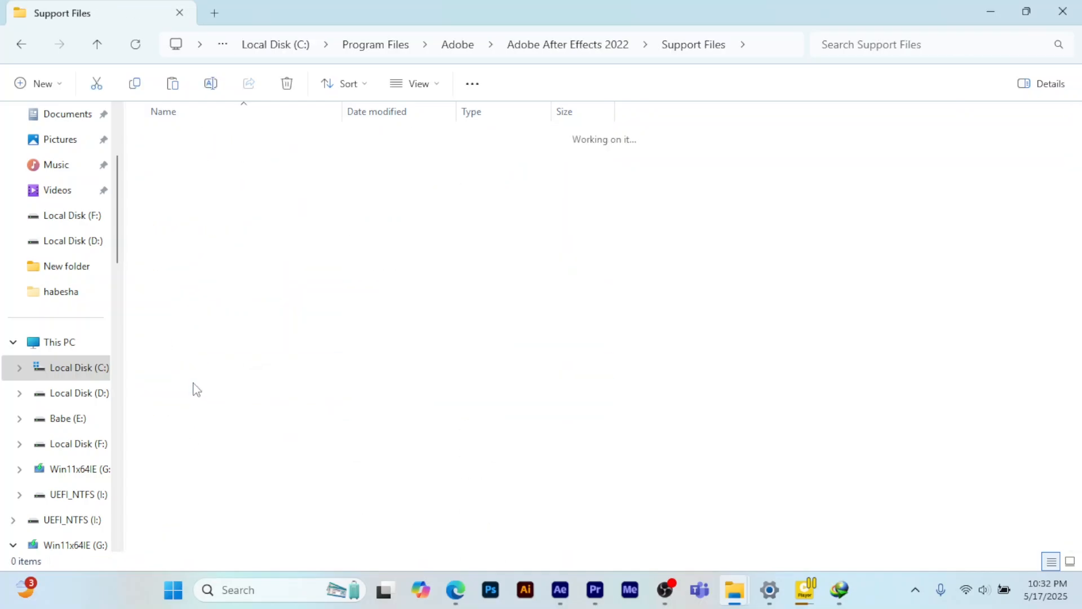
Step: Paste DisplacerPro.aex into the After Effects 2022 Plug-ins folder, granting administrator permission for the copy
right_click(705, 258)
click(732, 272)
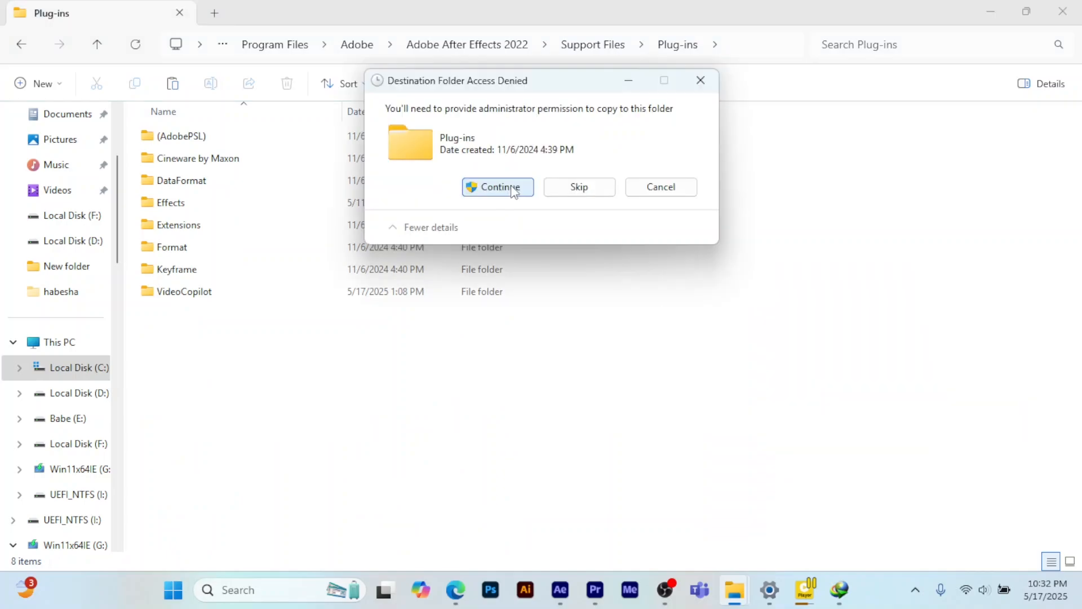
click(514, 186)
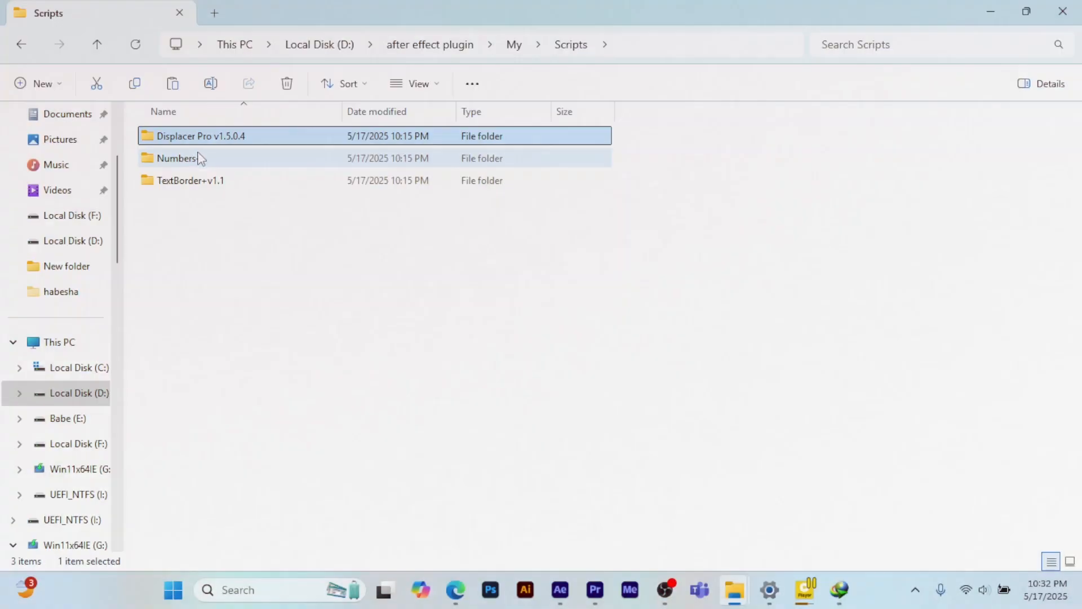
Step: Copy the Creative Dojo folder from Numbers+ Preset by Creative Dojo, inside the Numbers+ folder of Scripts
click(201, 154)
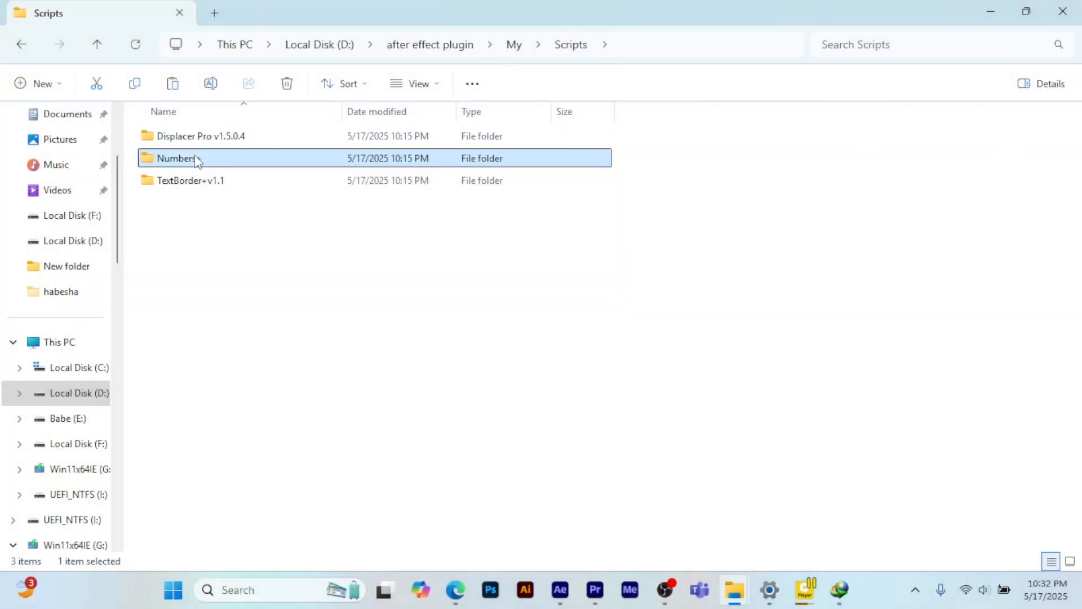
double_click(203, 154)
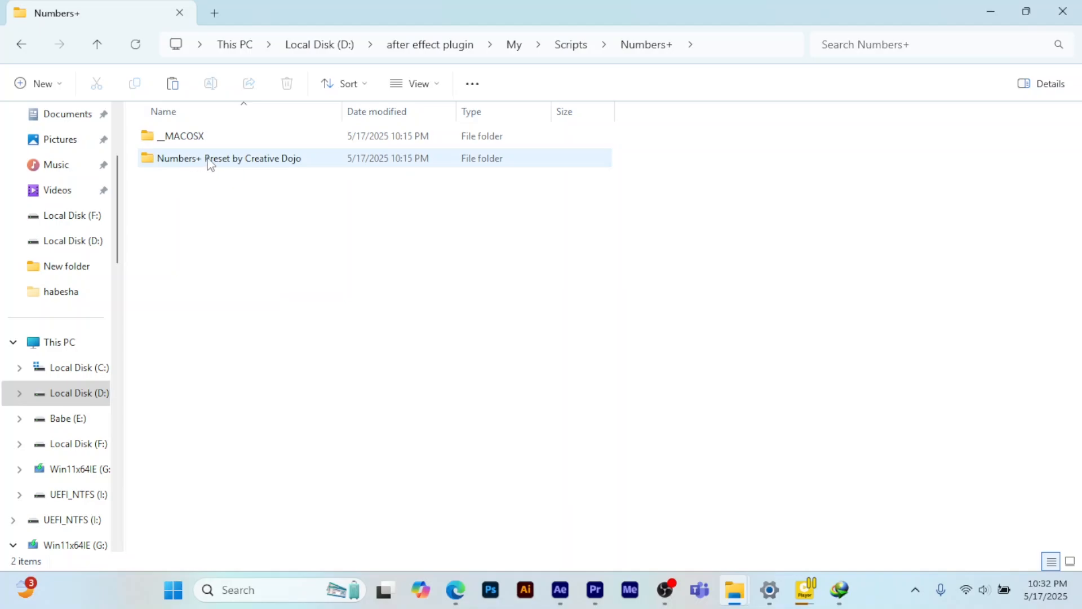
double_click(270, 164)
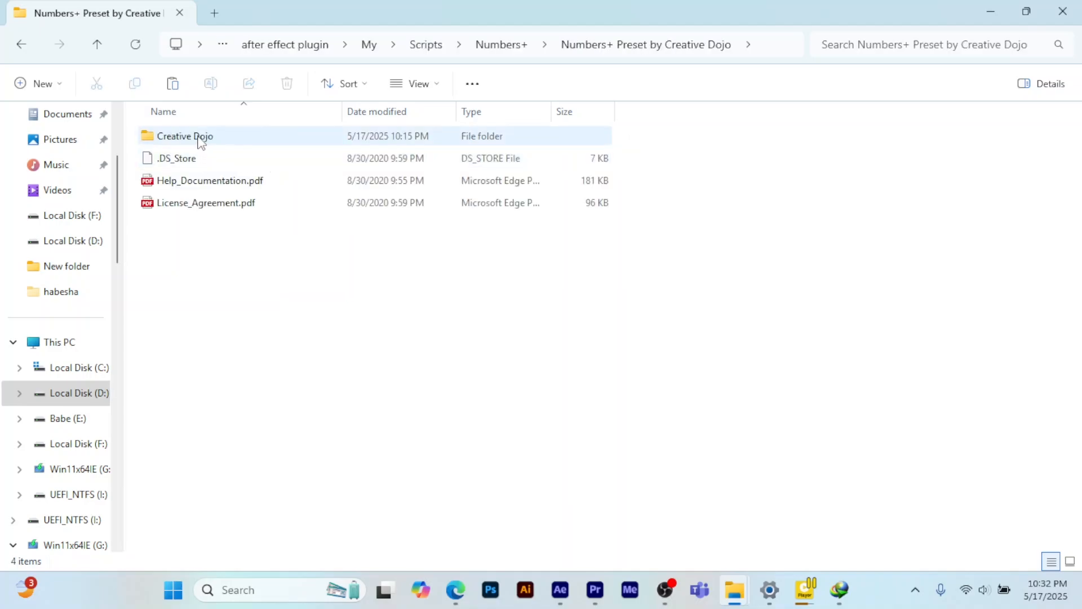
click(199, 138)
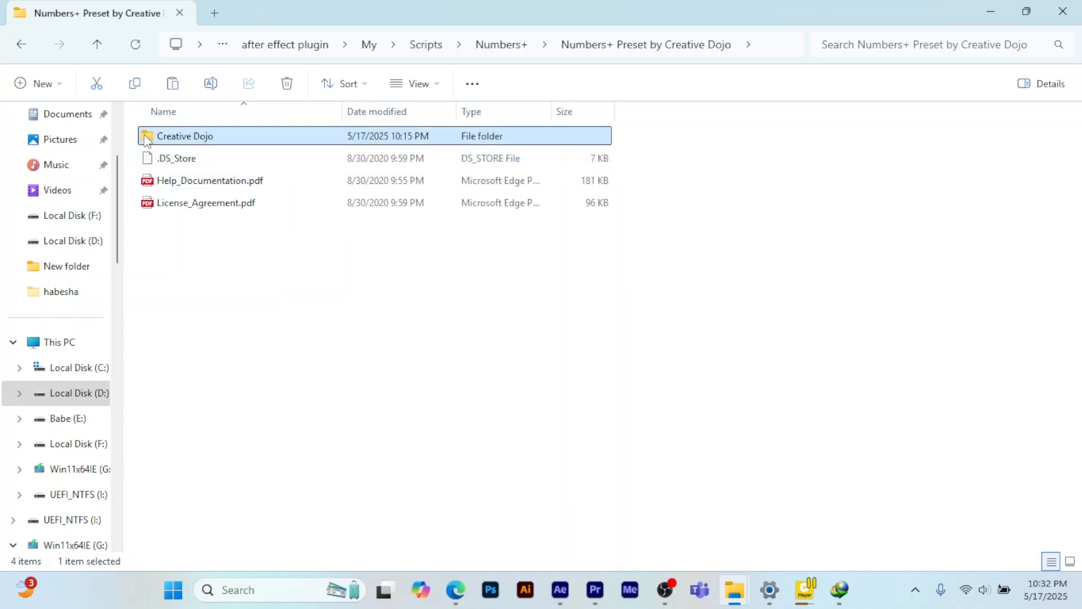
right_click(201, 141)
click(278, 163)
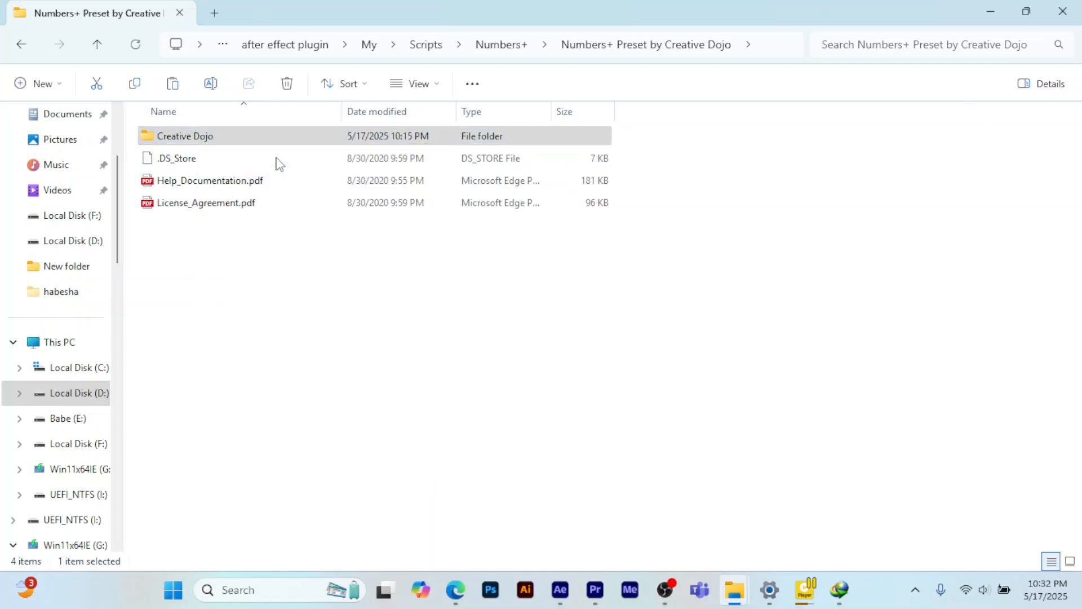
Step: Paste the Creative Dojo folder into the After Effects 2022 Plug-ins folder with administrator permission
click(987, 12)
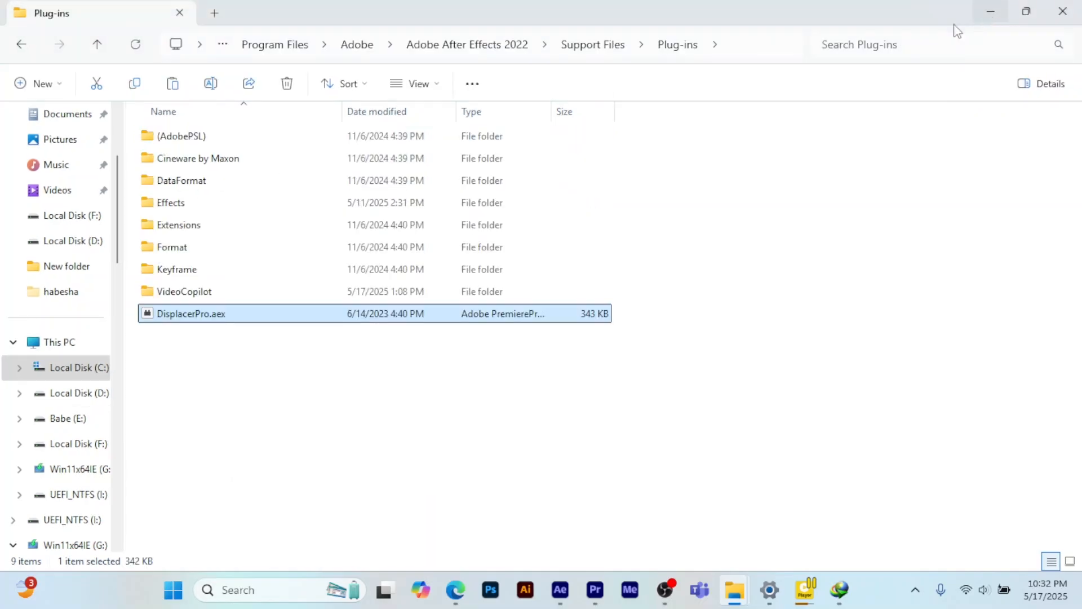
right_click(841, 370)
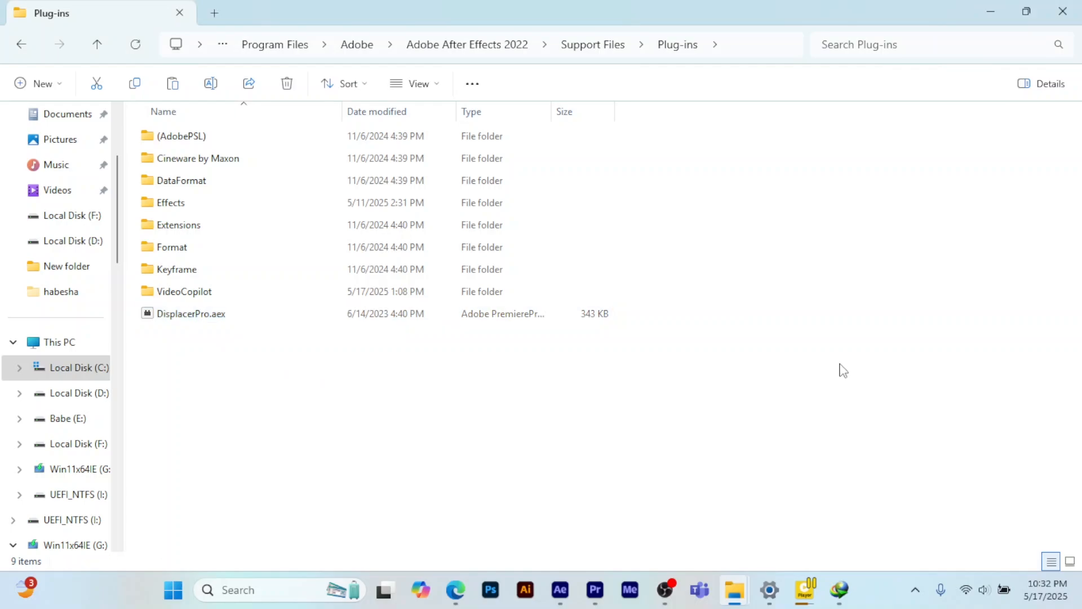
click(867, 385)
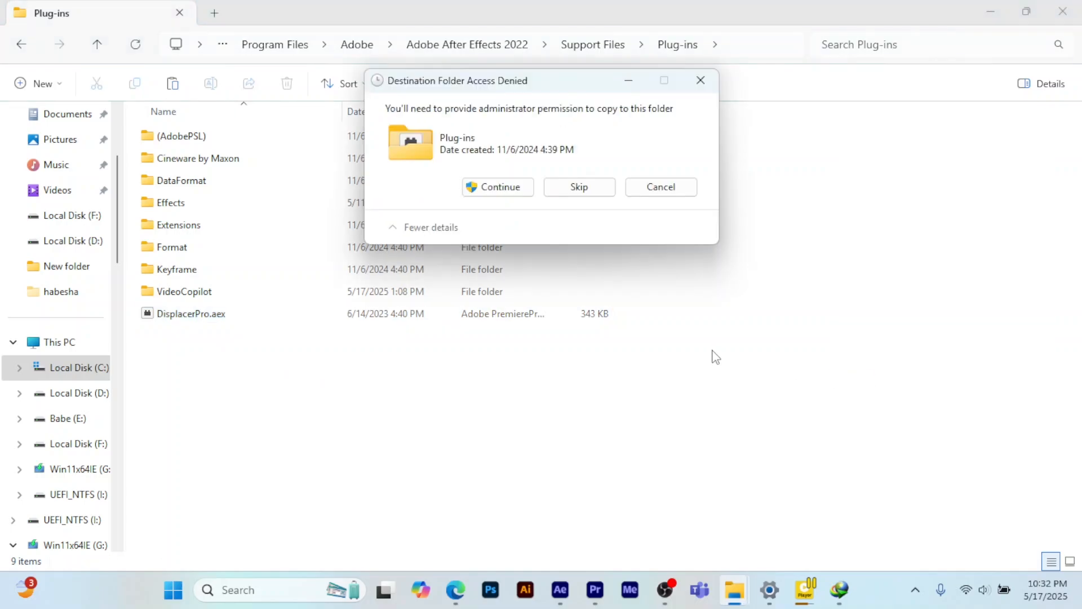
click(502, 188)
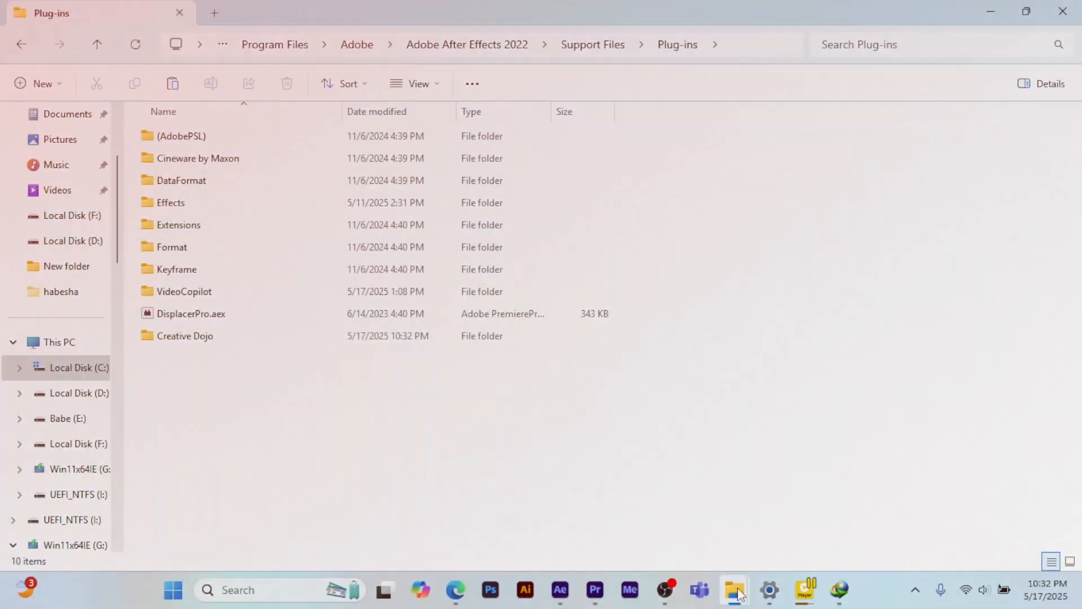
Step: Copy TextBorder.aex from the Win folder of TextBorder v1.1, inside the TextBorder+v1.1 folder of Scripts
mouse_move(734, 590)
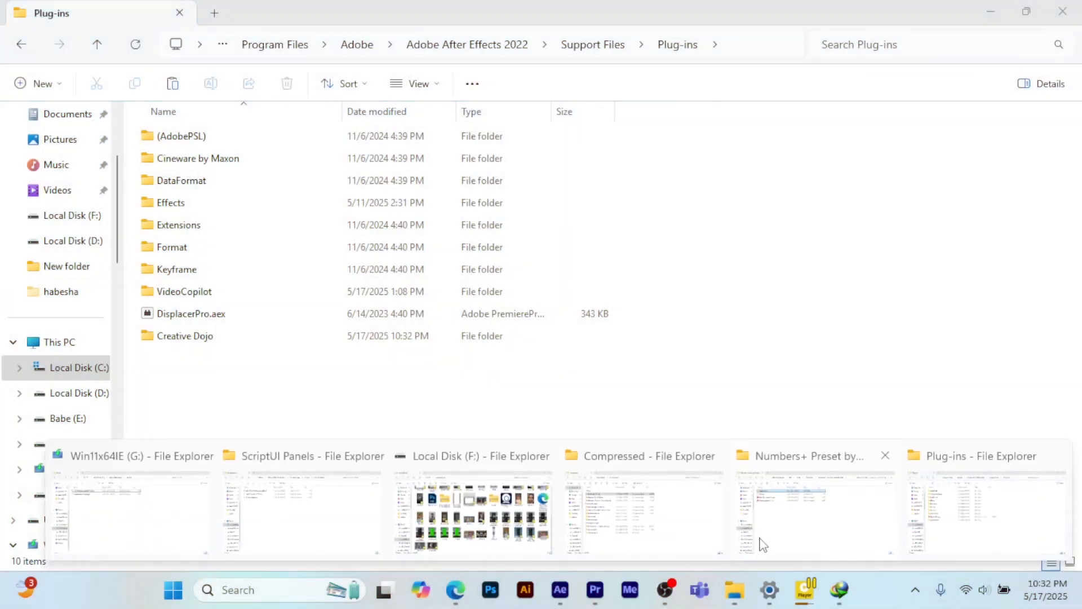
click(840, 511)
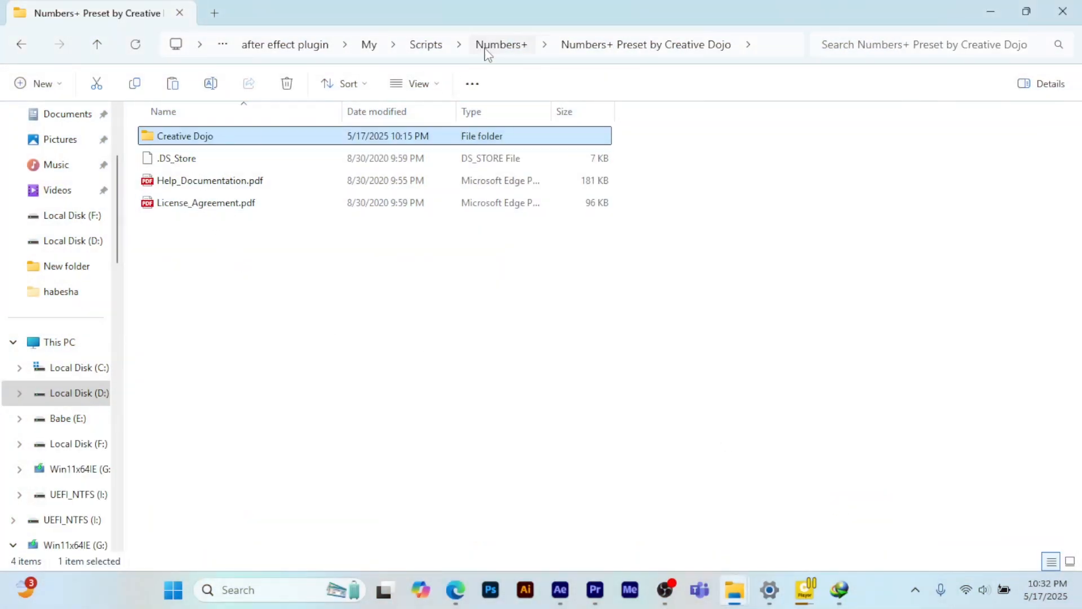
click(427, 45)
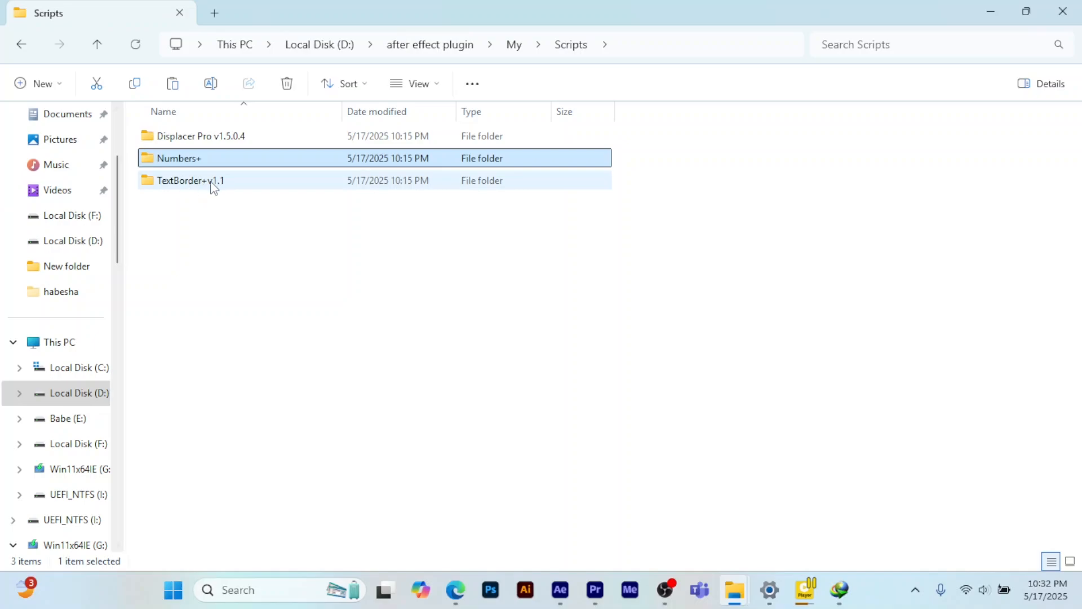
double_click(200, 180)
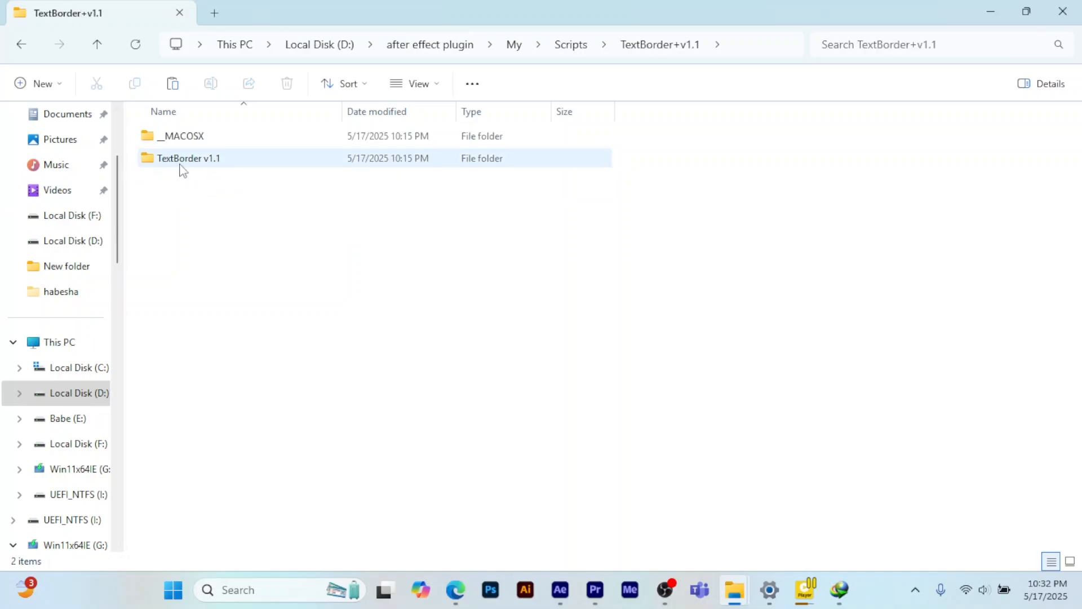
double_click(205, 160)
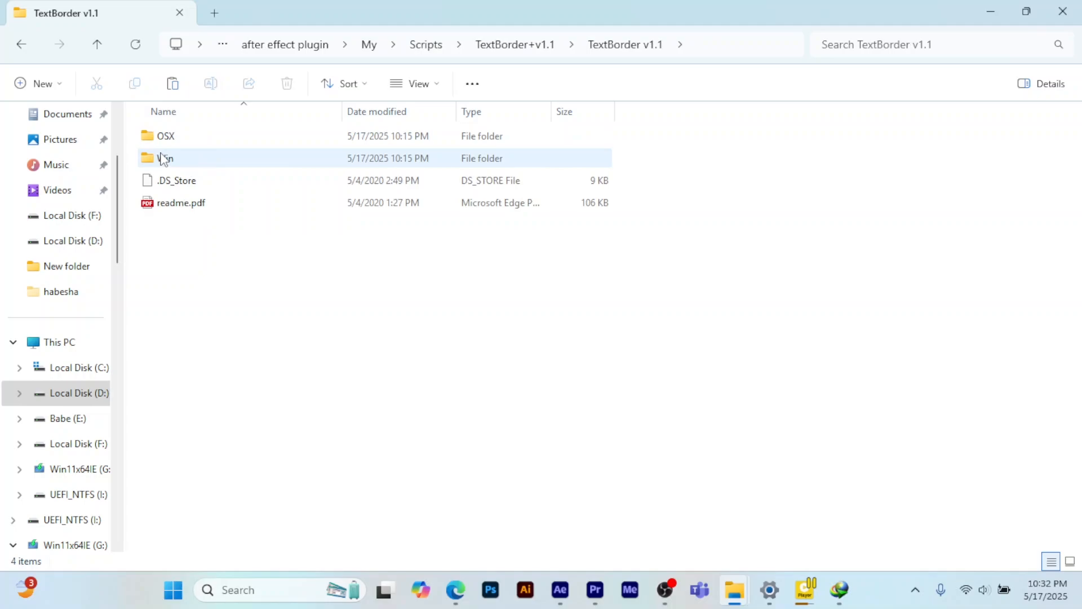
double_click(200, 159)
right_click(198, 135)
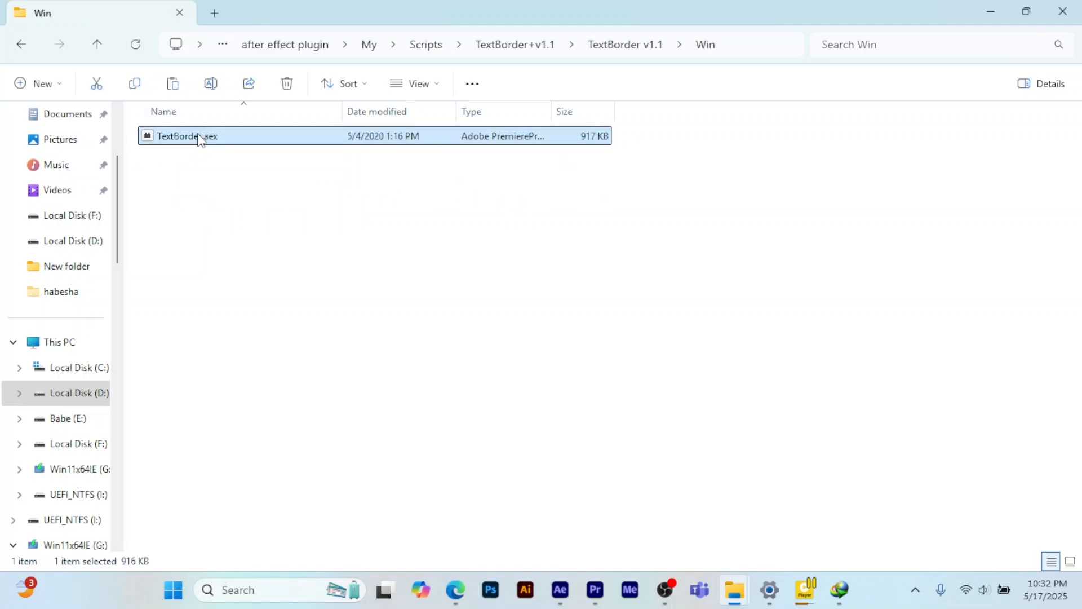
click(271, 159)
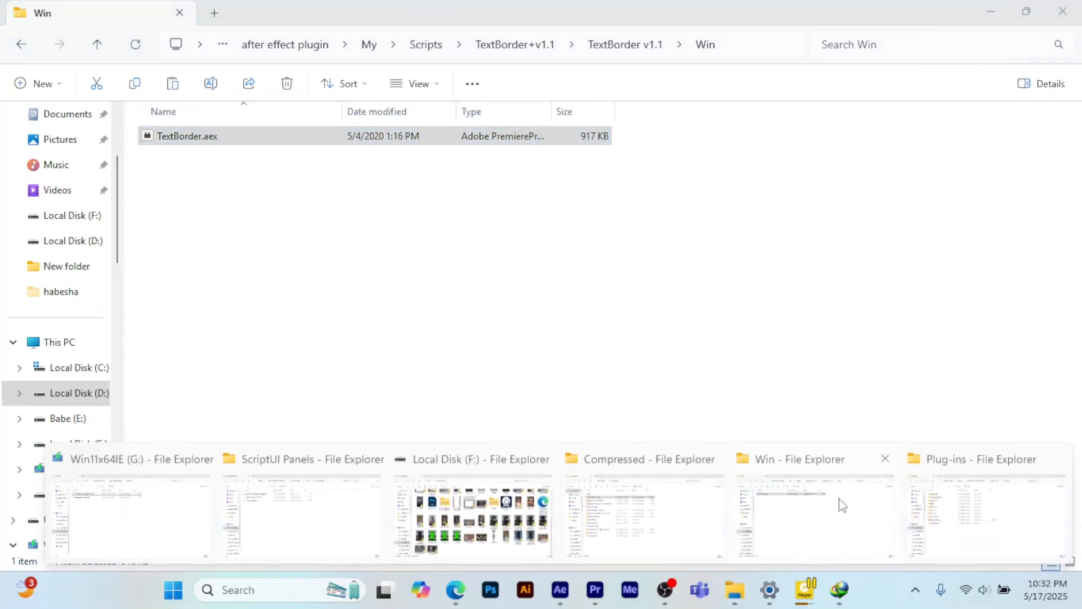
Step: Paste TextBorder.aex into the After Effects 2022 Plug-ins folder with administrator permission
click(565, 284)
right_click(565, 283)
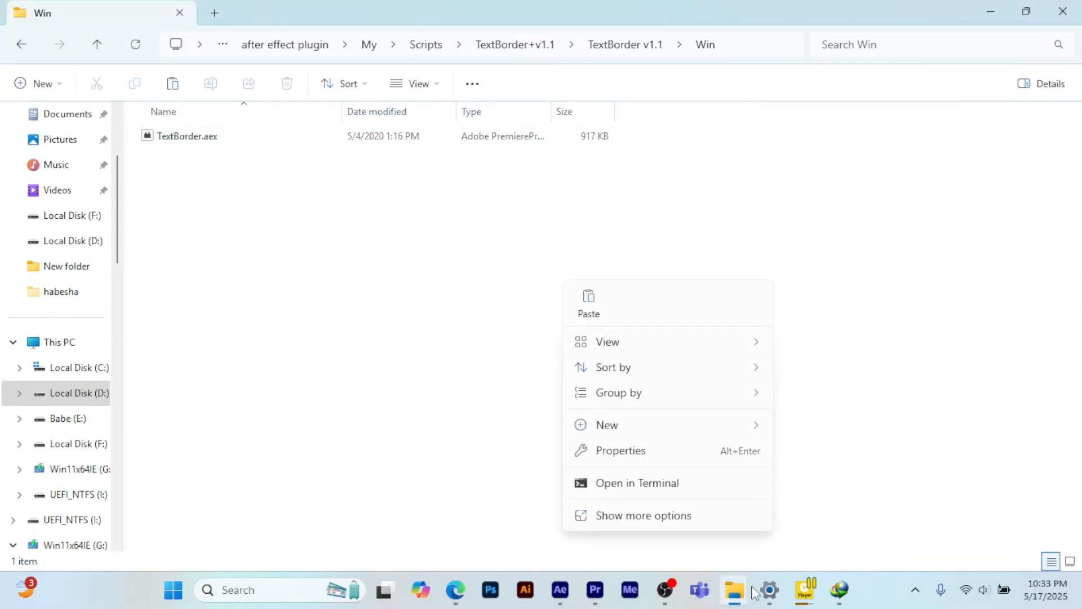
click(735, 589)
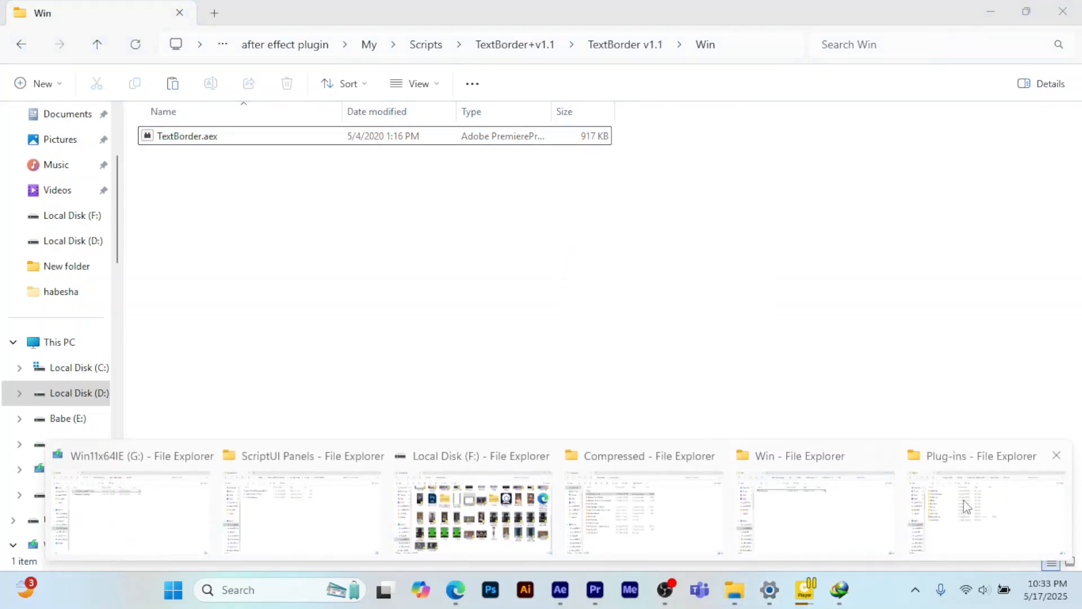
click(981, 514)
right_click(333, 454)
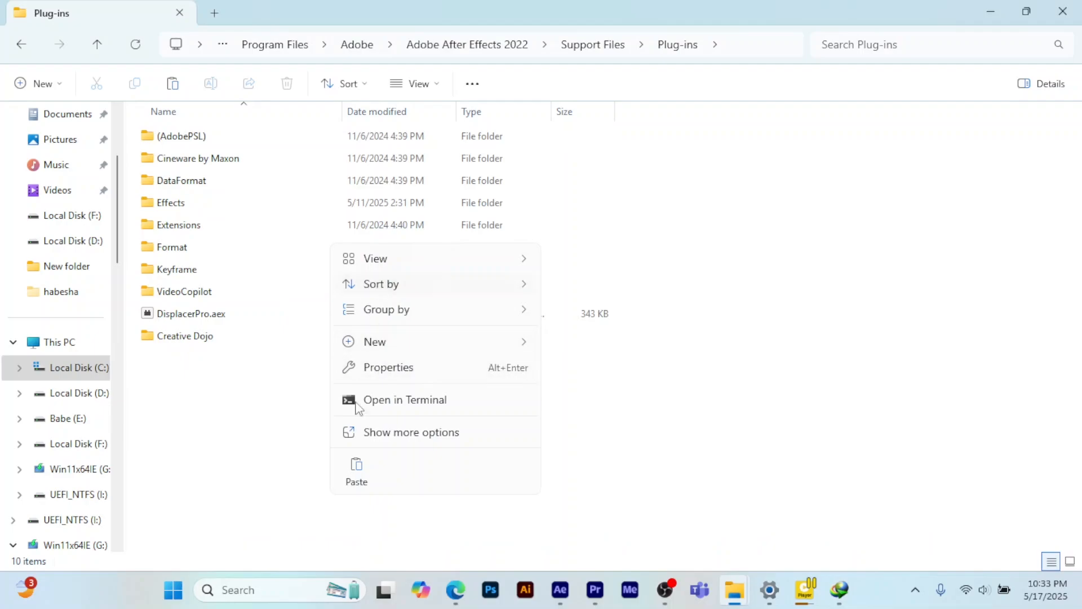
click(356, 471)
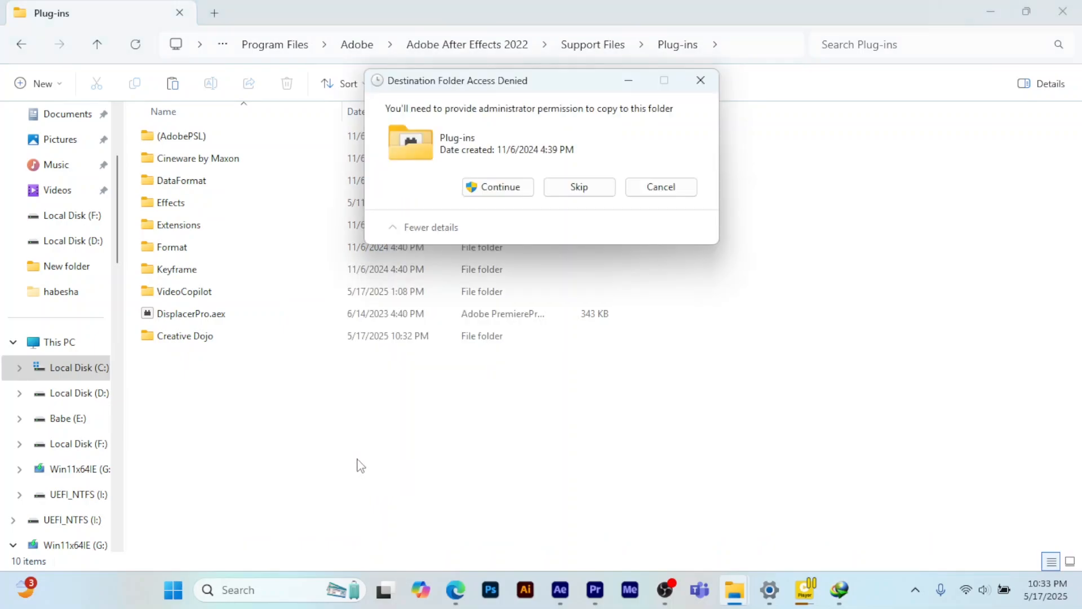
click(496, 187)
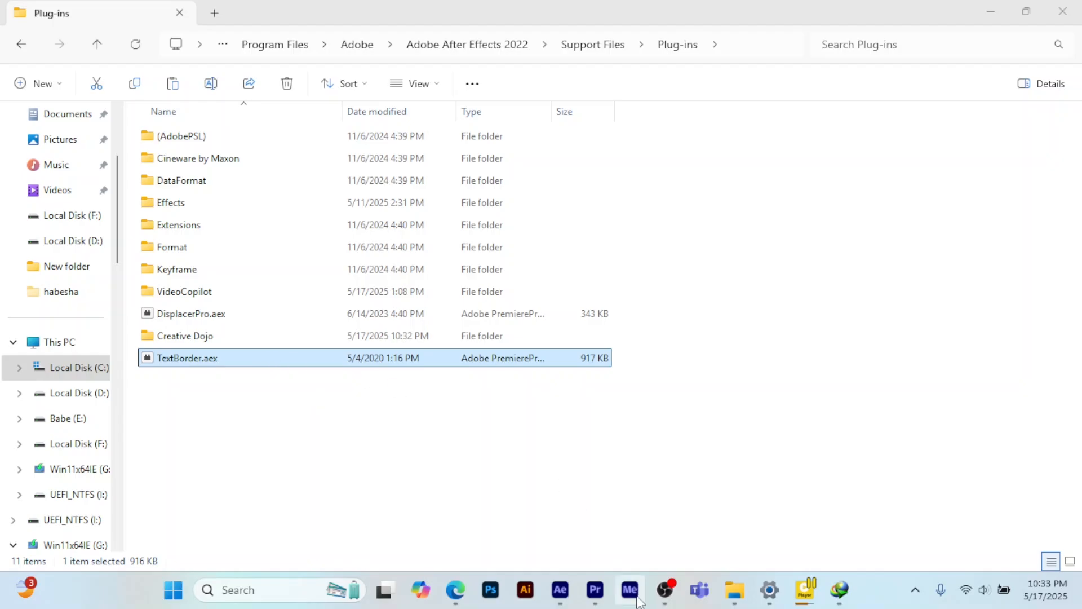
Step: Switch to After Effects, add Screenshot 2025-03-20 093947.png to Comp 1, scale it to 409% and select its layer
click(560, 589)
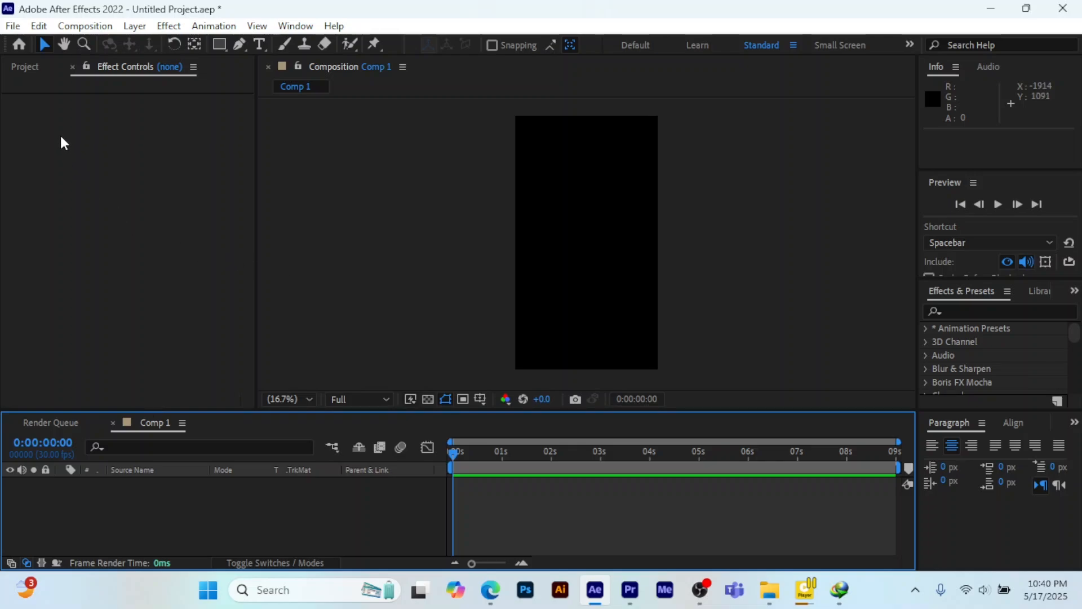
click(25, 67)
click(110, 224)
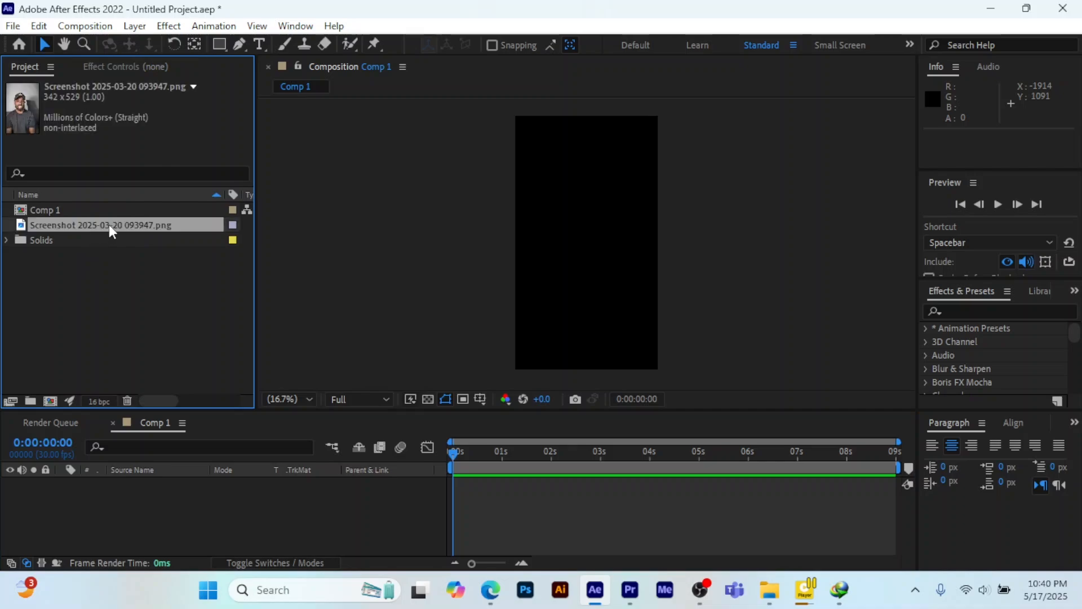
drag(109, 224, 269, 502)
key(s)
click(268, 520)
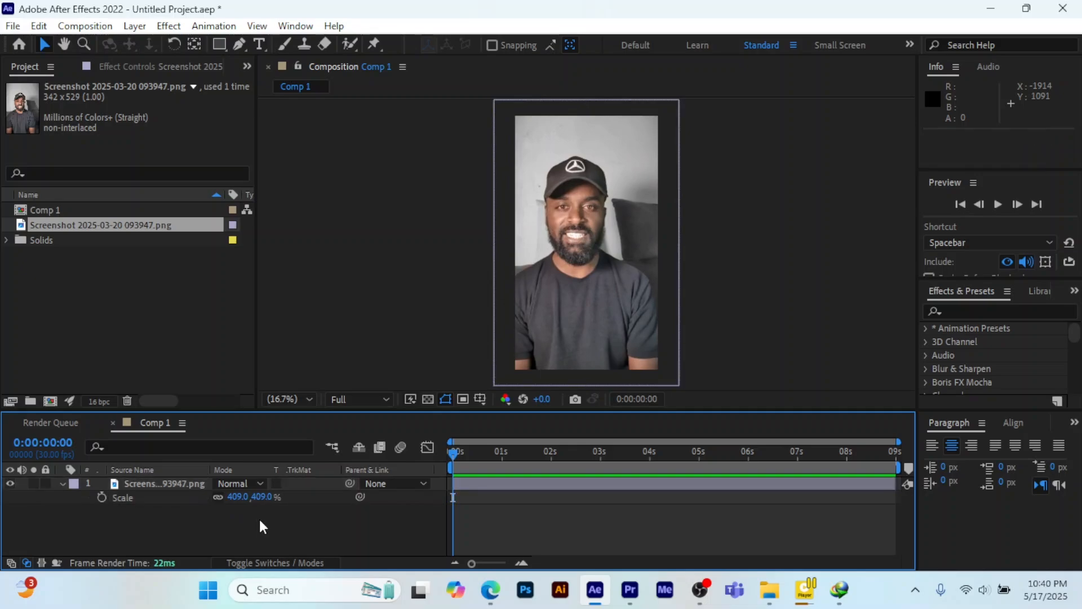
click(134, 482)
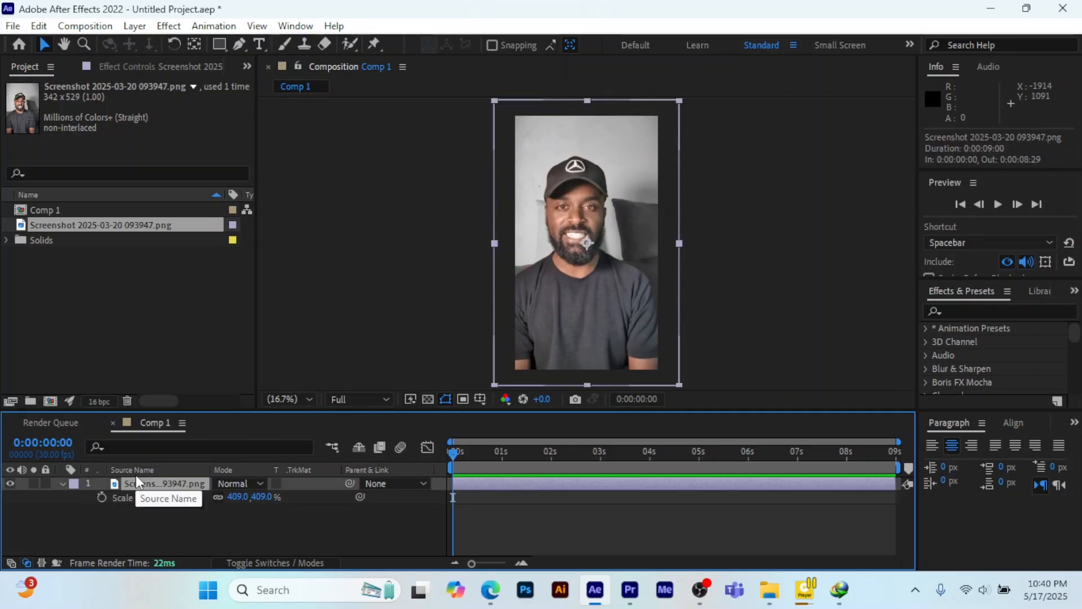
Step: Apply Displacer Pro to the screenshot layer and adjust the Rotate and Anchor X values of the effect's Transform group
key(ctrl+space)
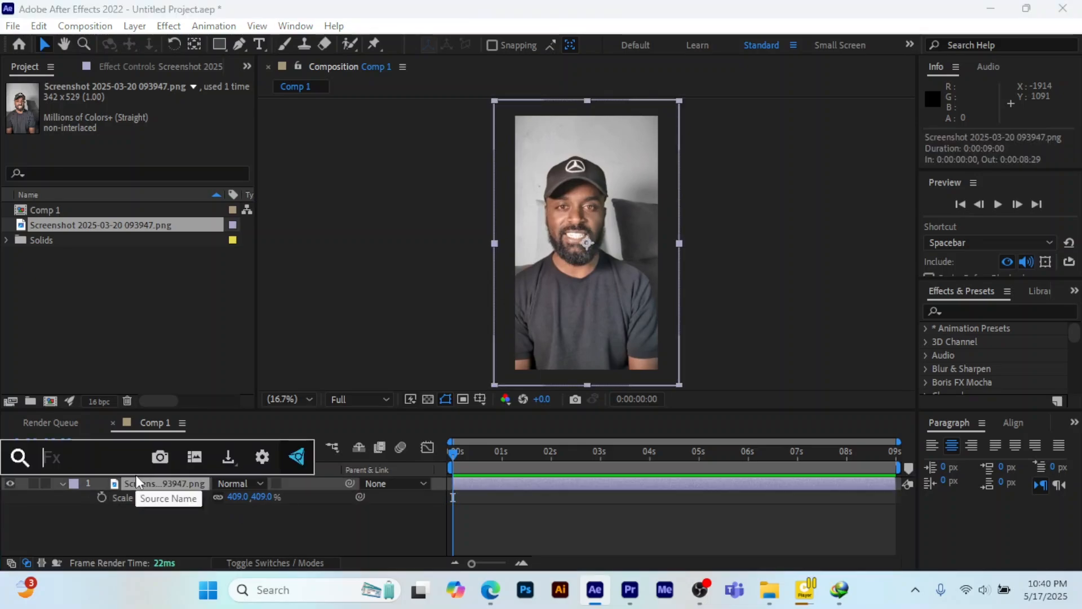
text(disp)
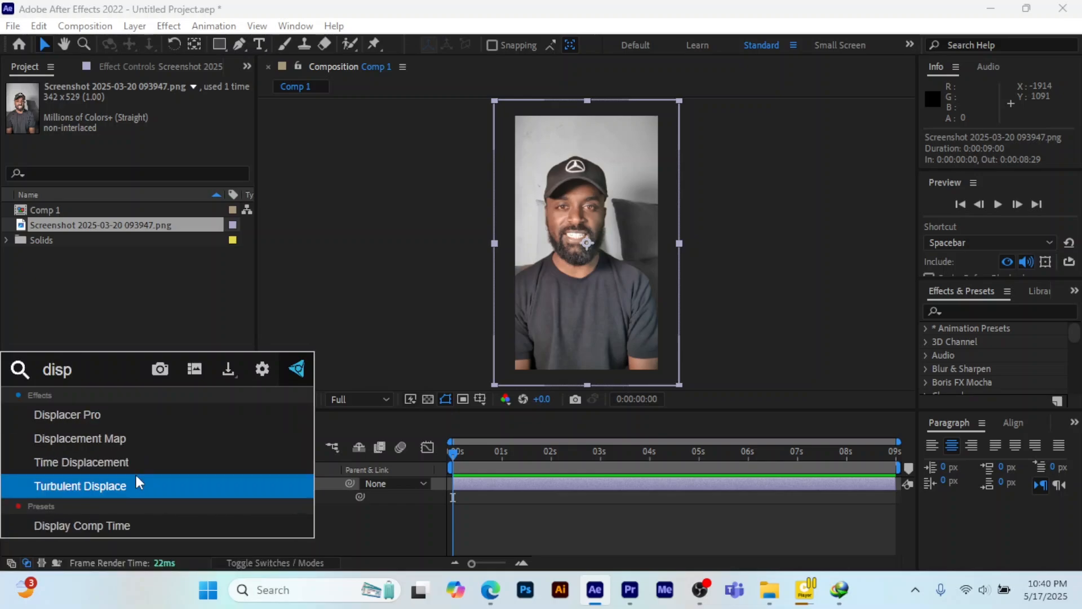
click(96, 414)
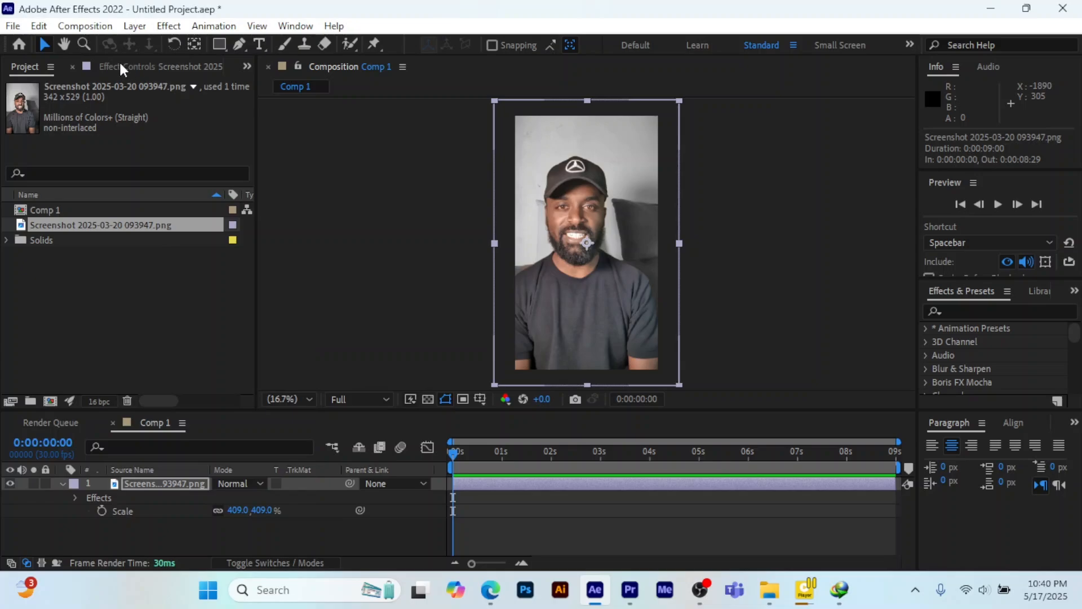
click(149, 67)
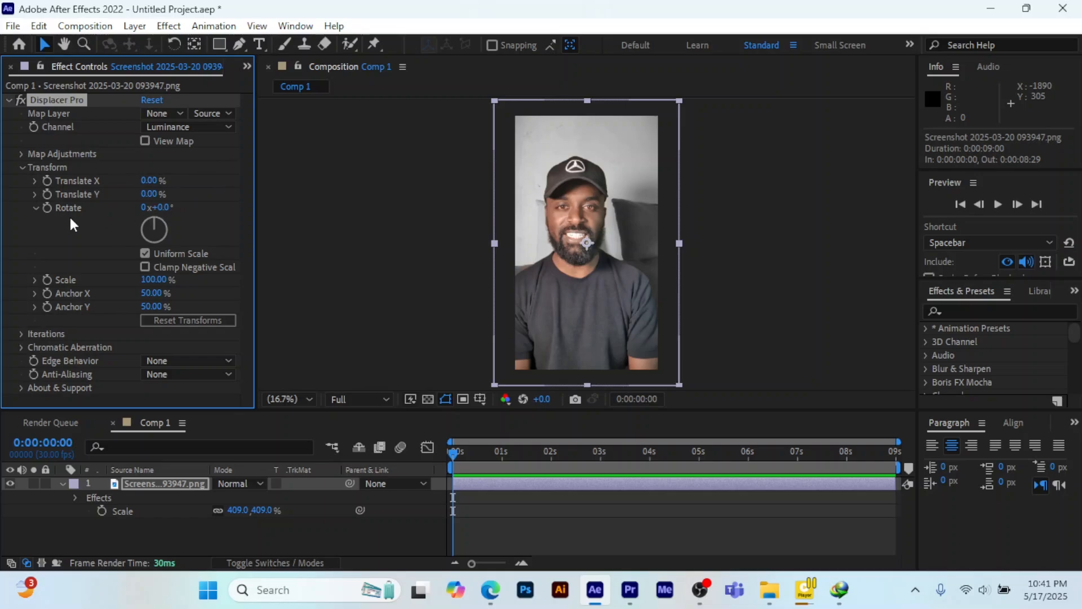
drag(162, 207, 239, 261)
drag(150, 293, 198, 290)
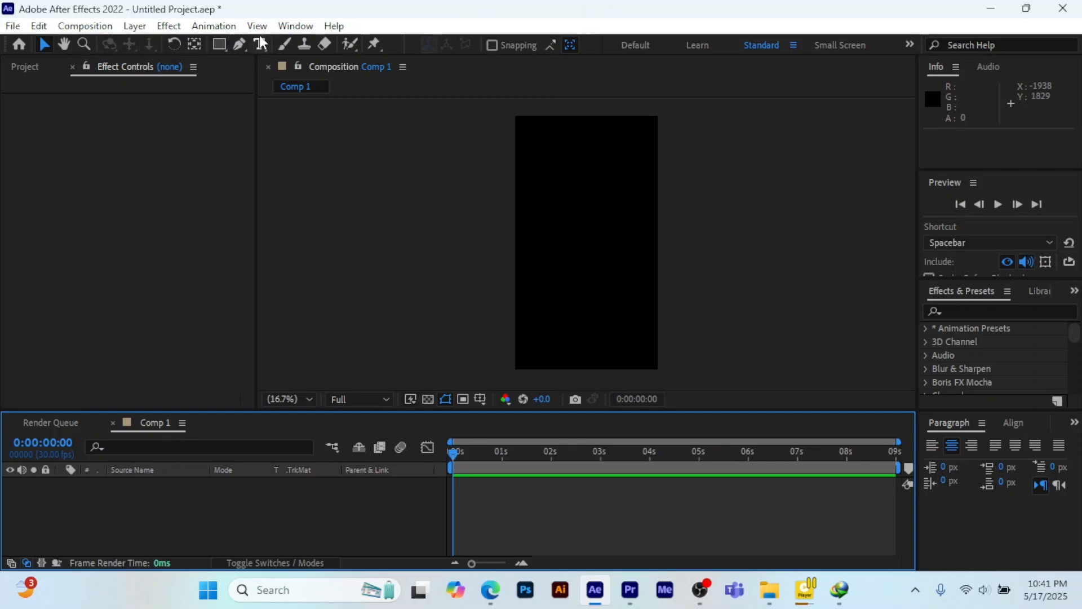
Step: Create a new text layer reading 10000 in Comp 1
right_click(191, 514)
mouse_move(251, 316)
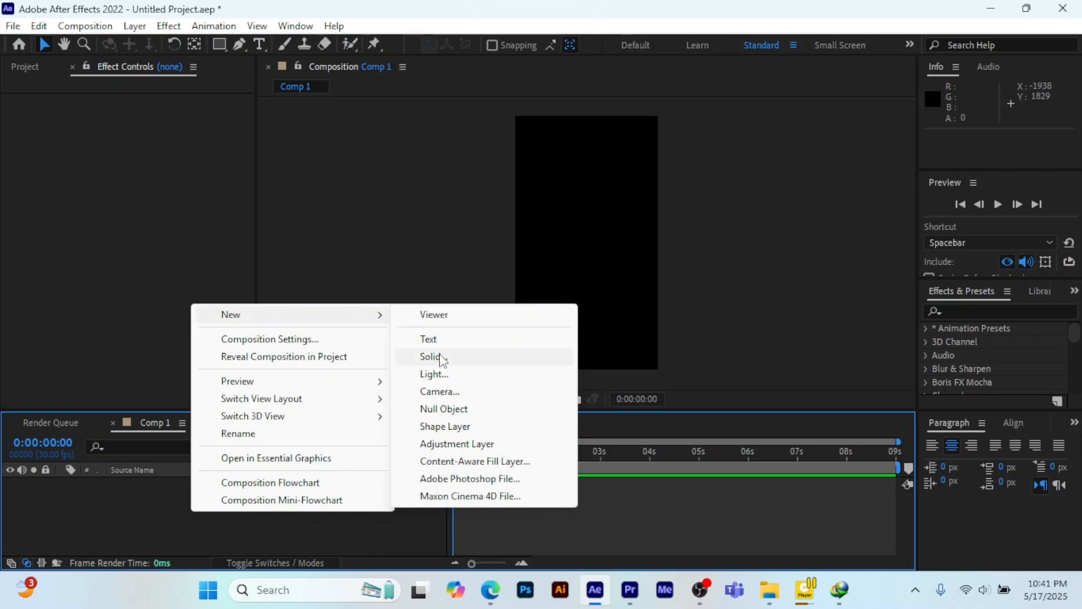
click(432, 339)
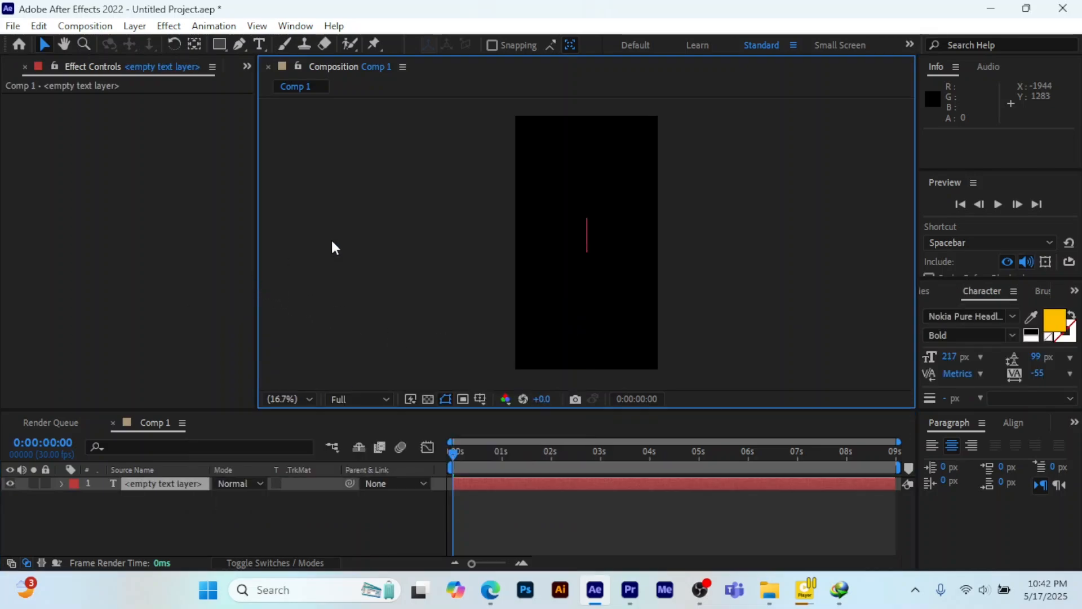
text(10)
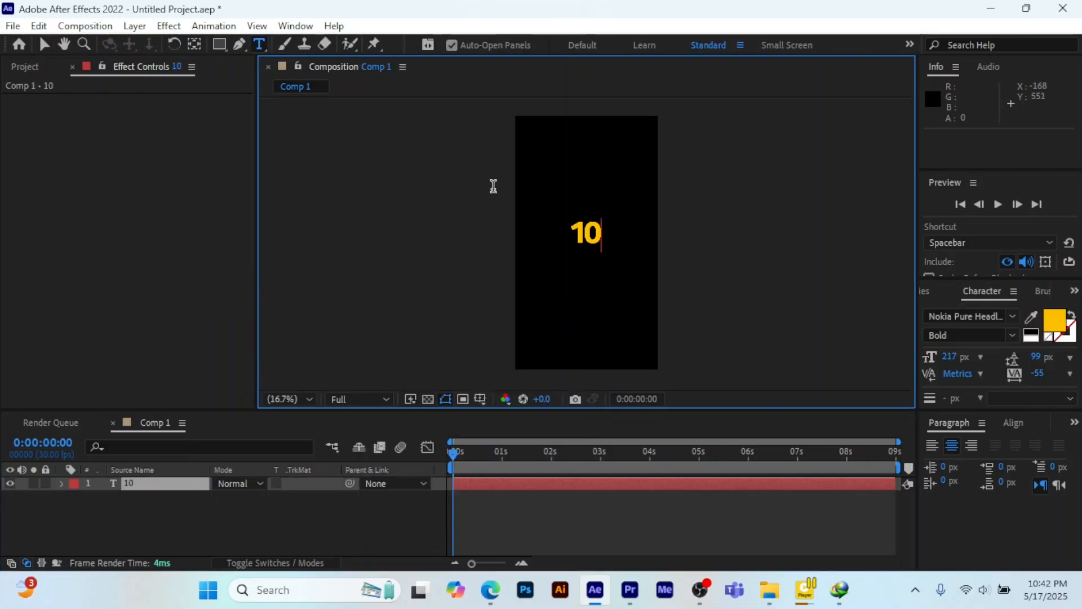
text(00)
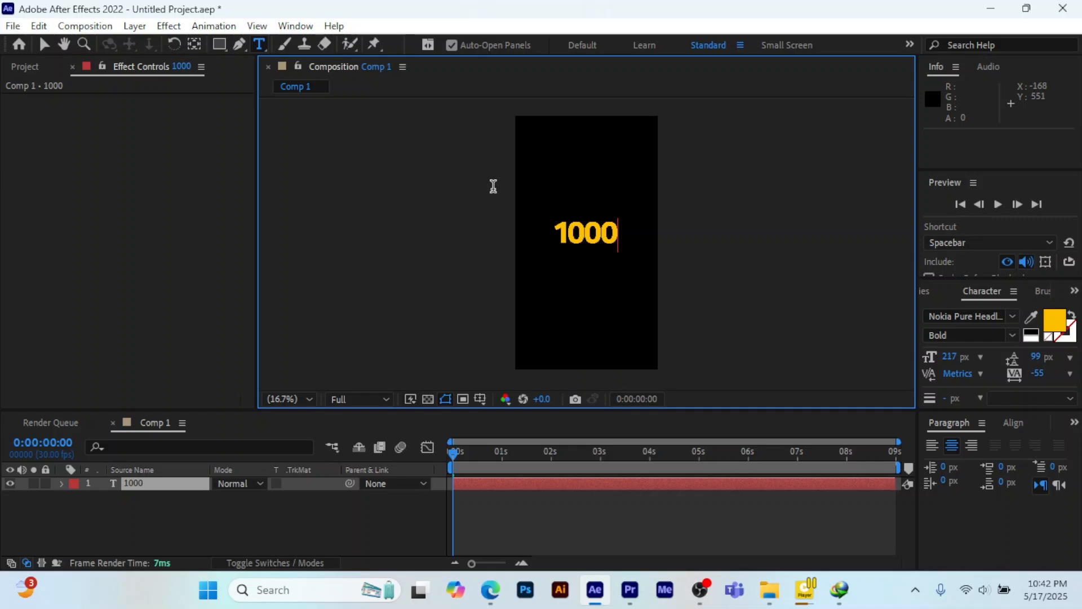
text(0)
click(214, 433)
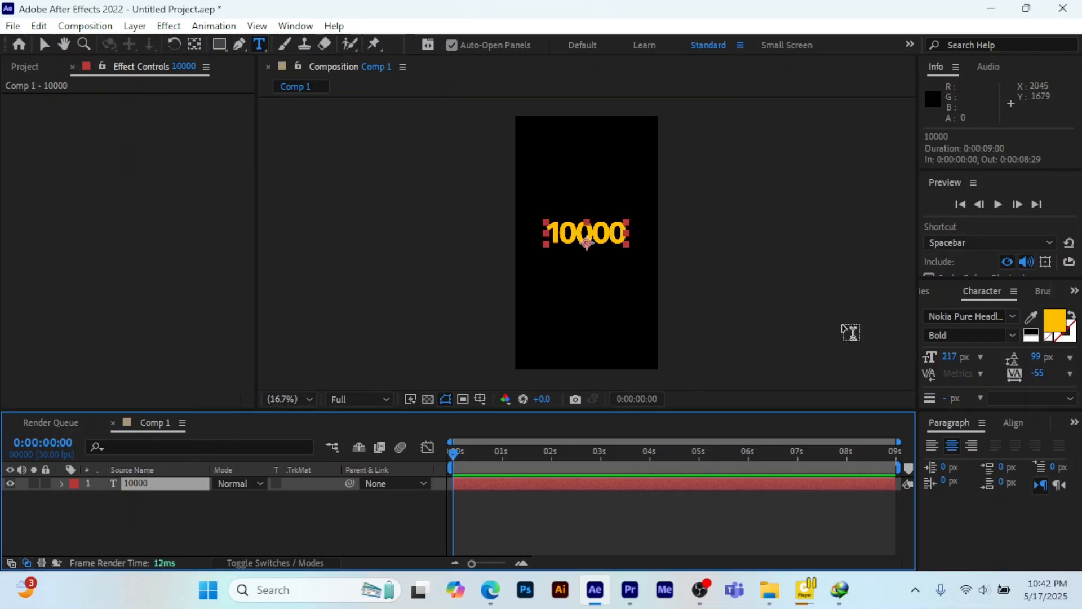
Step: Find the Numbers+_v1.0 preset among the effects and apply it to the 10000 text layer
click(1074, 290)
click(1026, 309)
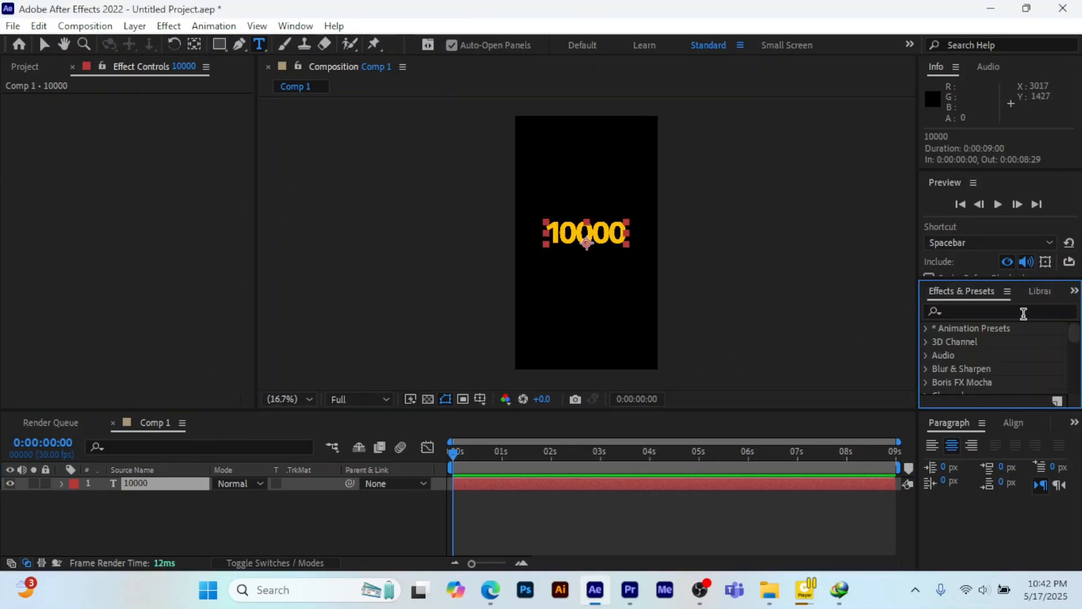
click(952, 312)
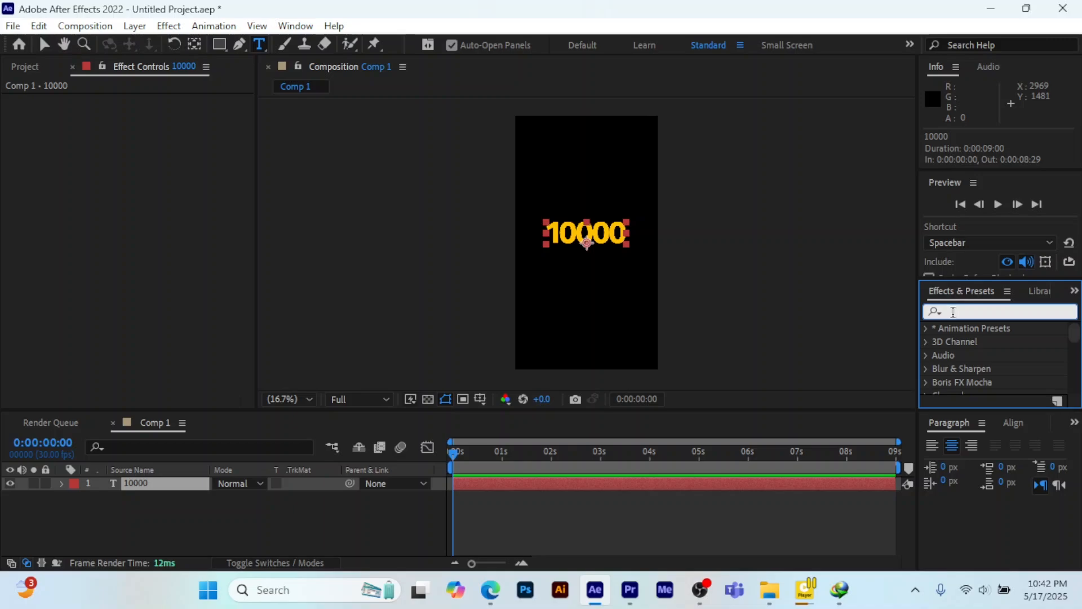
text(numb)
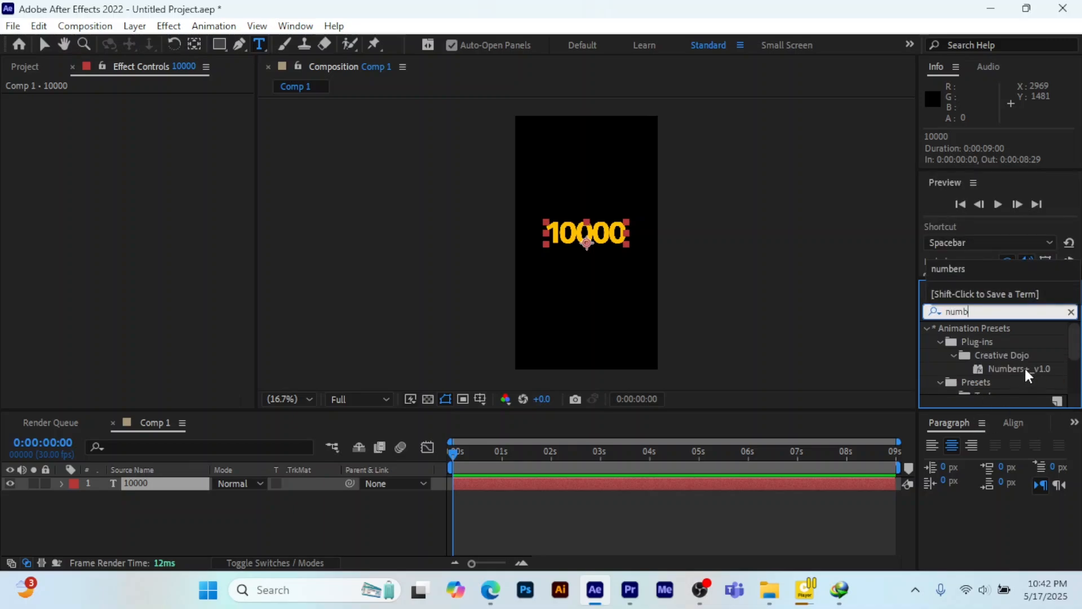
drag(1024, 367, 601, 231)
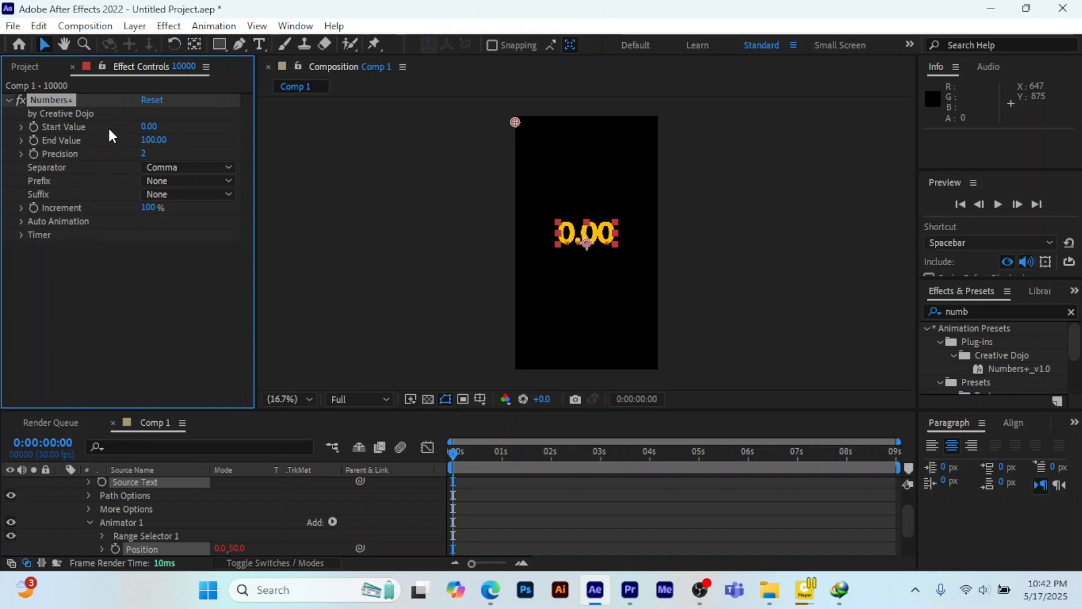
Step: Set the Numbers+ End Value to 10000 and preview the counting animation from the start
click(151, 139)
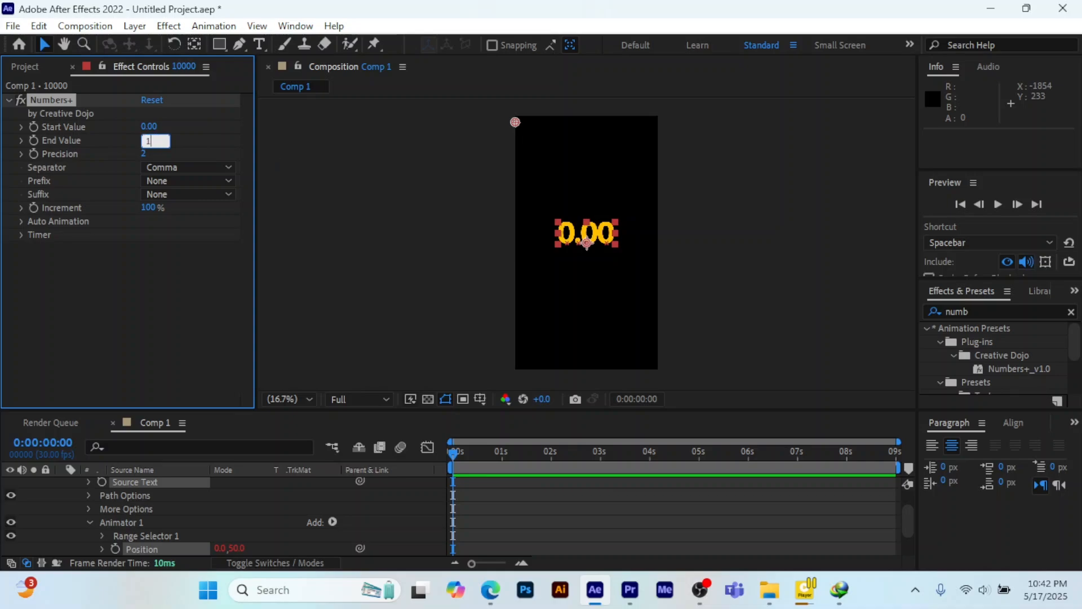
text(10000)
key(Return)
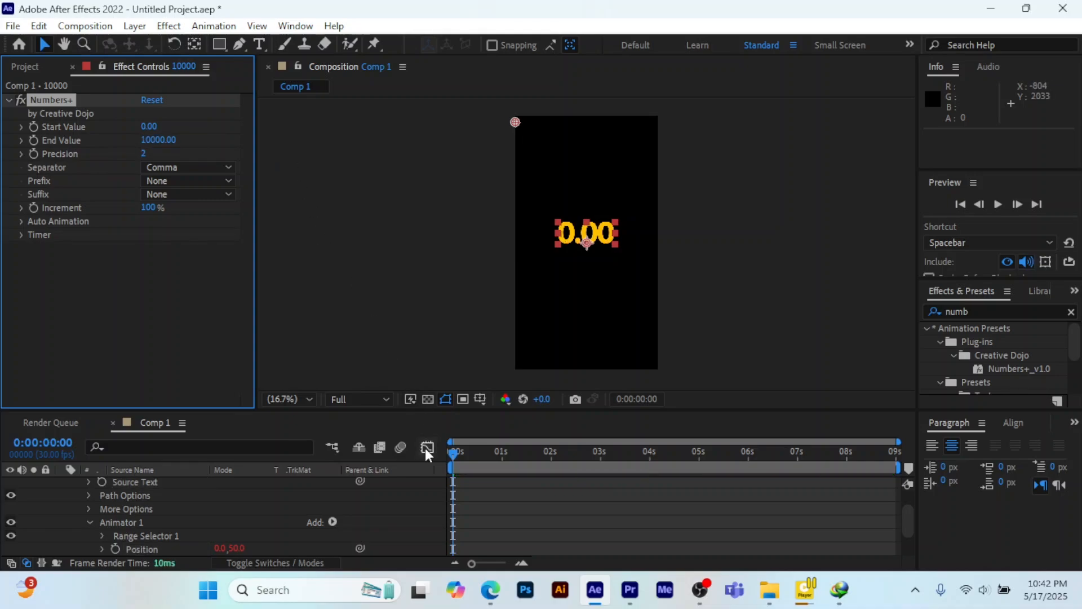
drag(459, 448, 384, 435)
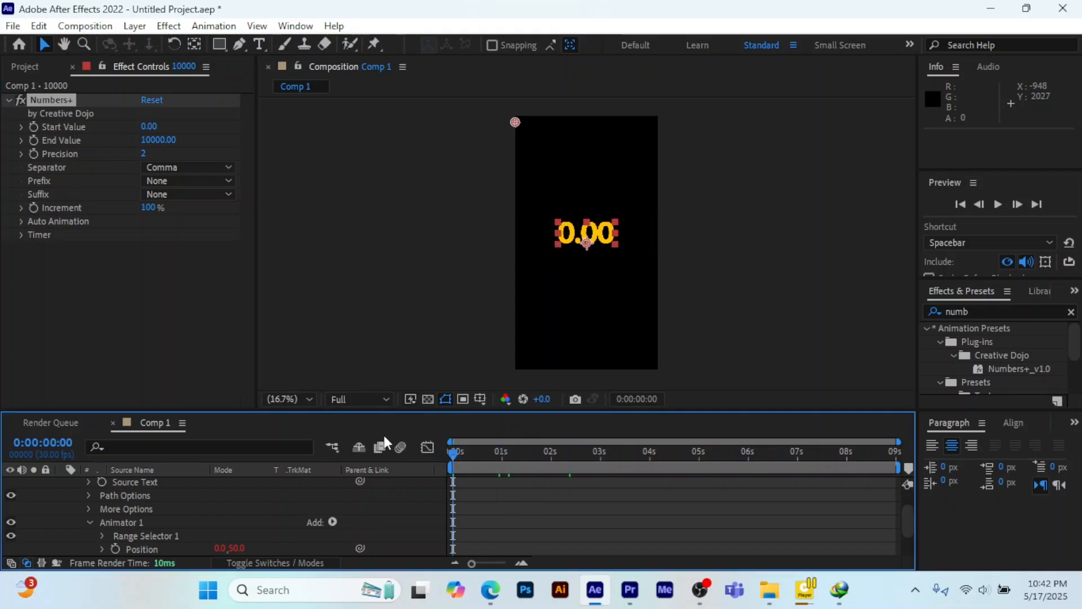
click(998, 204)
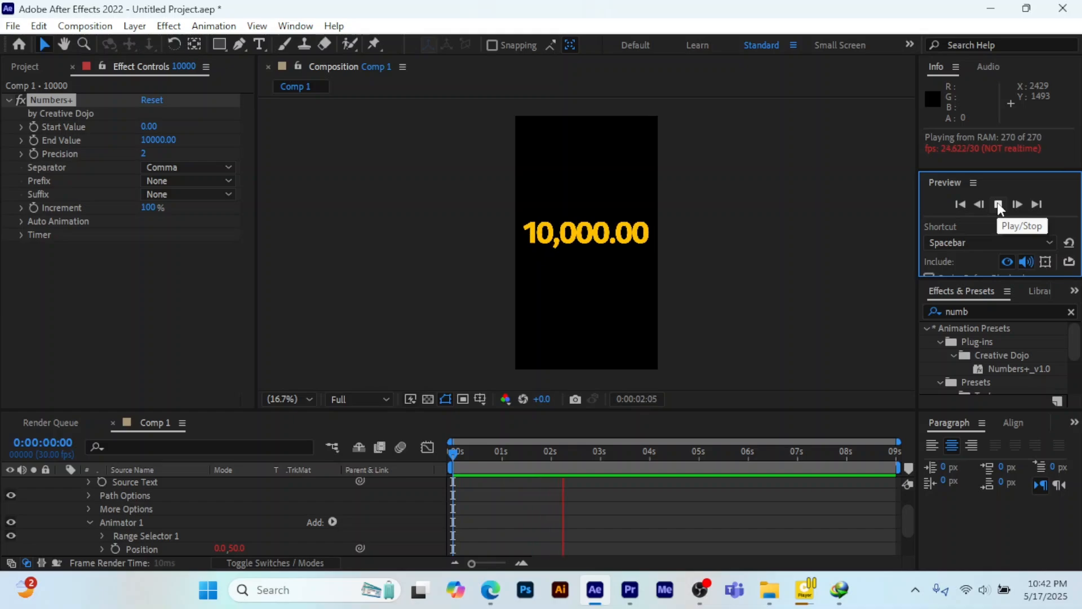
click(998, 204)
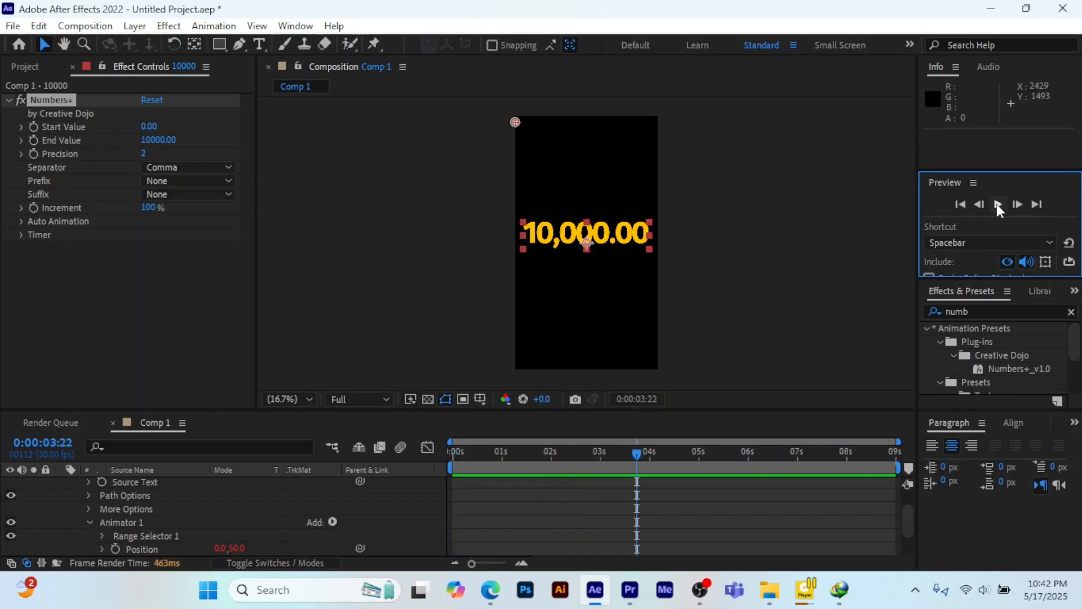
Step: Set the Numbers+ Precision to -1
mouse_move(144, 154)
mouse_down()
mouse_move(158, 153)
mouse_move(133, 154)
mouse_up()
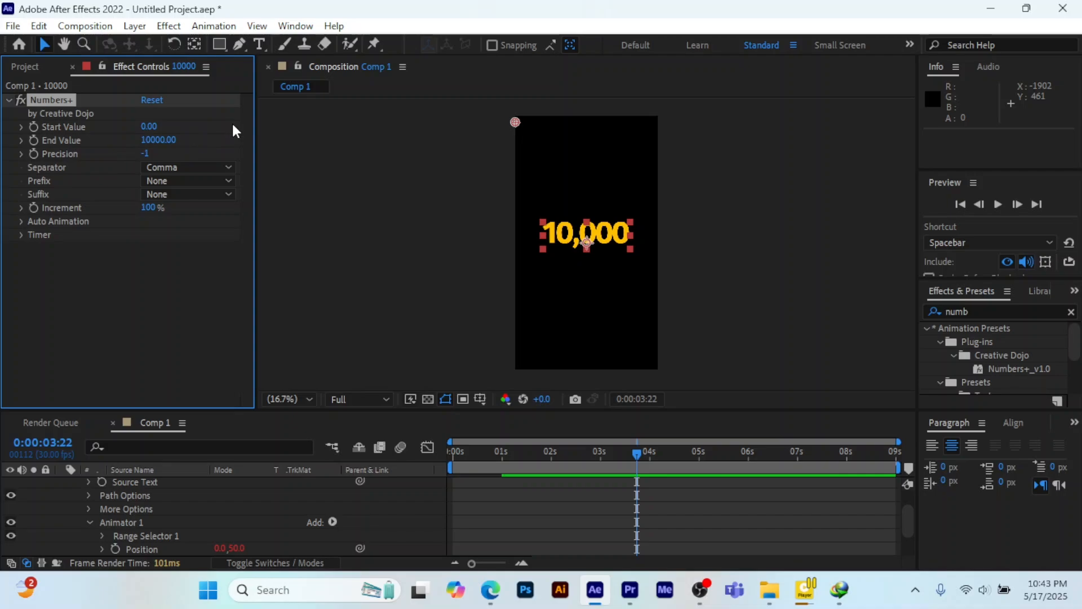
click(62, 95)
click(63, 95)
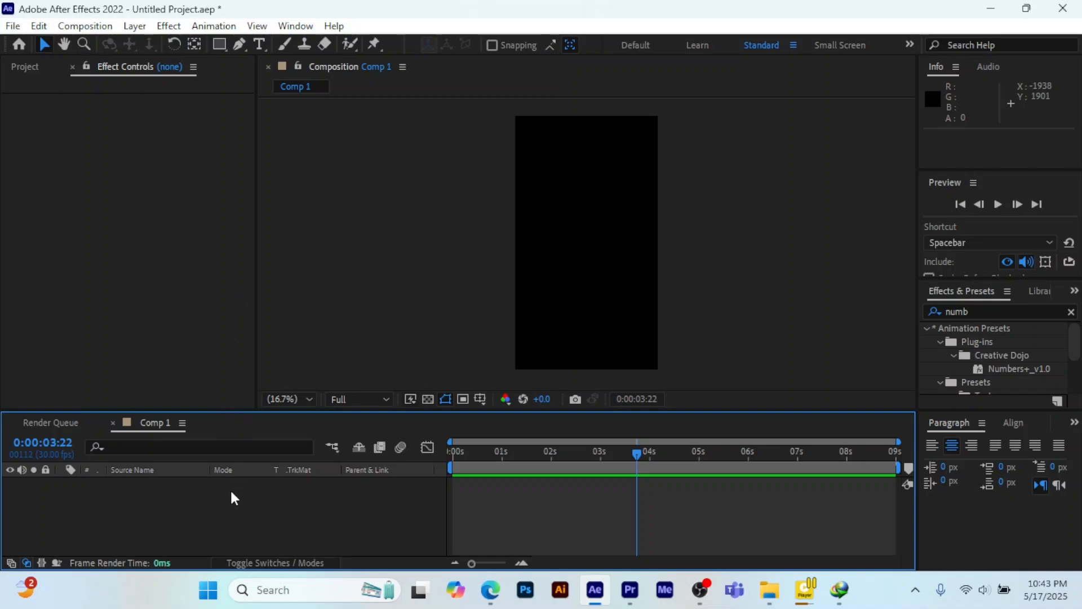
Step: Create a new text layer reading Netsishop in Comp 1 and select the layer
right_click(204, 501)
mouse_move(283, 307)
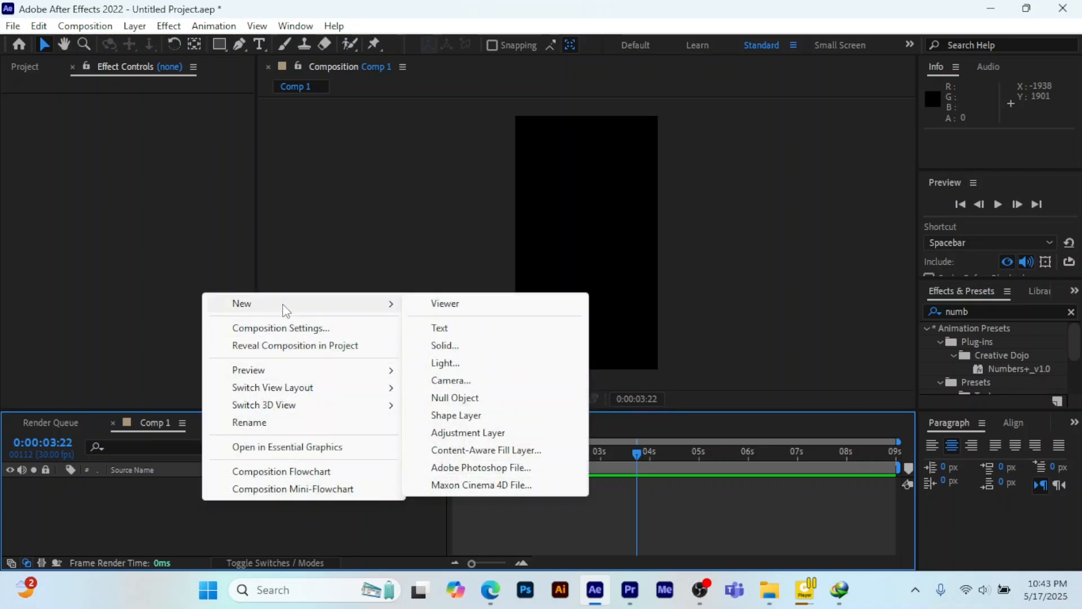
click(443, 328)
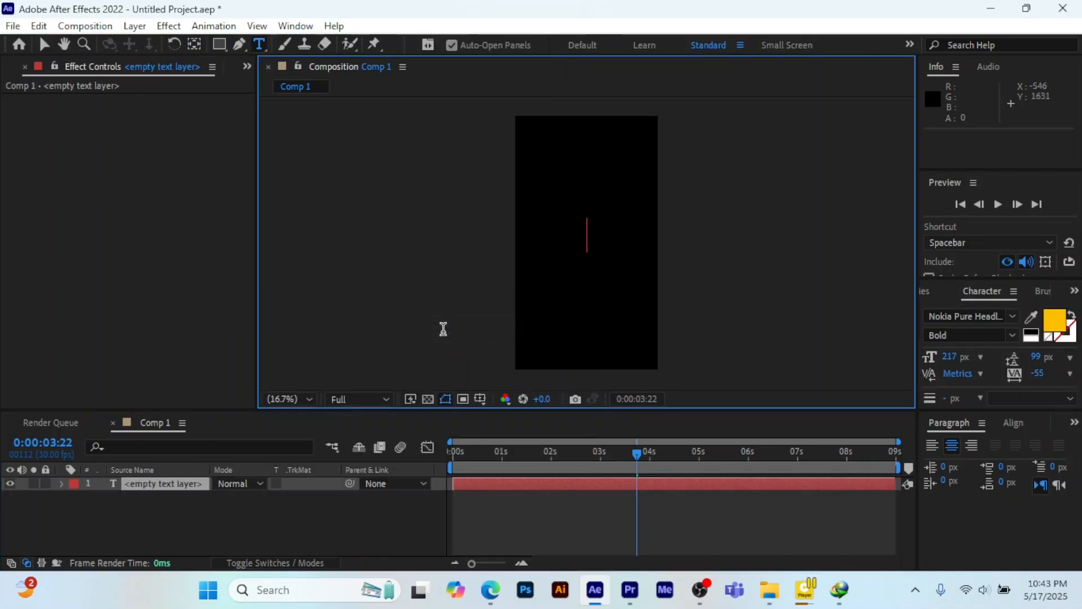
text(N)
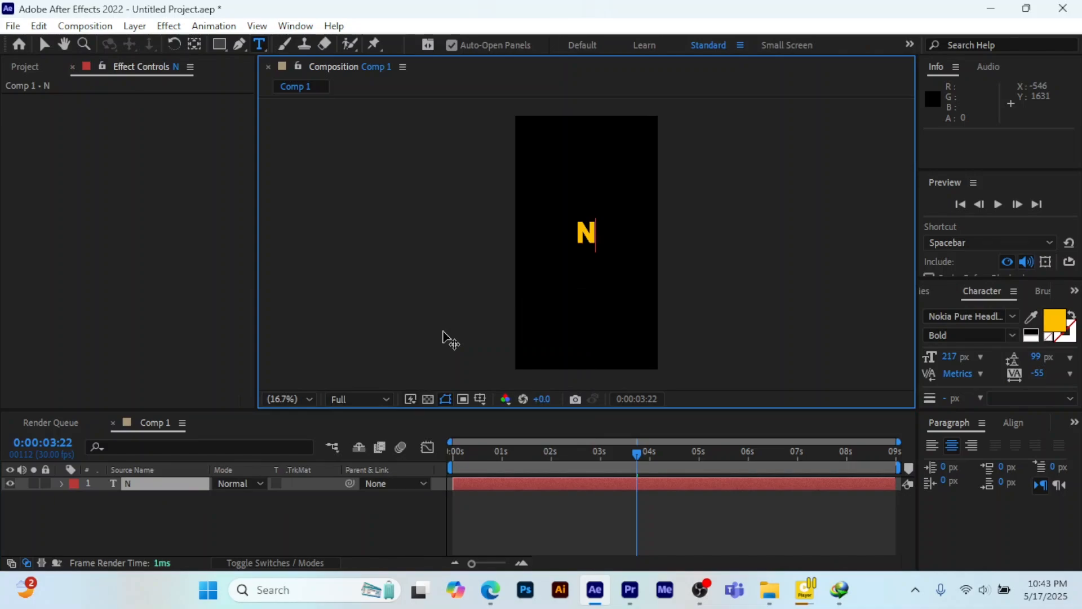
text(etsishop)
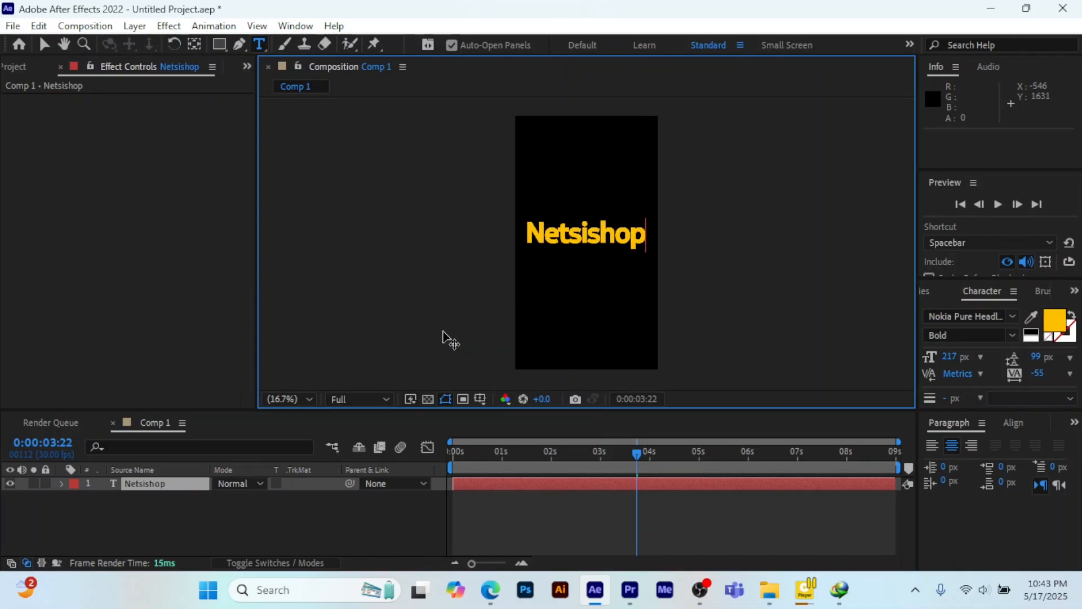
click(157, 484)
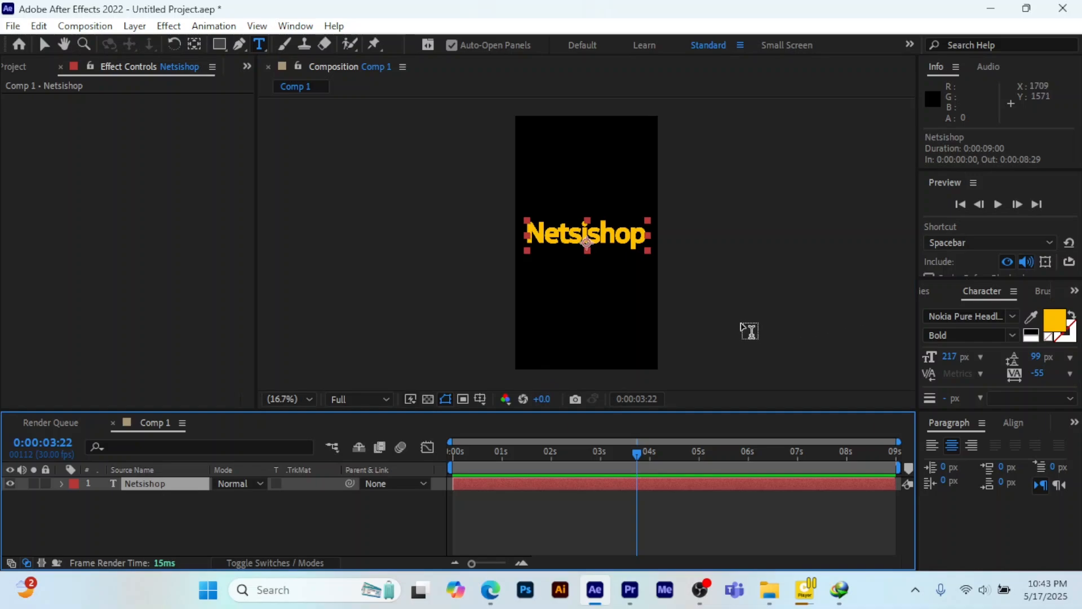
Step: Apply the TextBorder effect to the Netsishop text and set its Border Width to 15
key(ctrl+space)
text(bor)
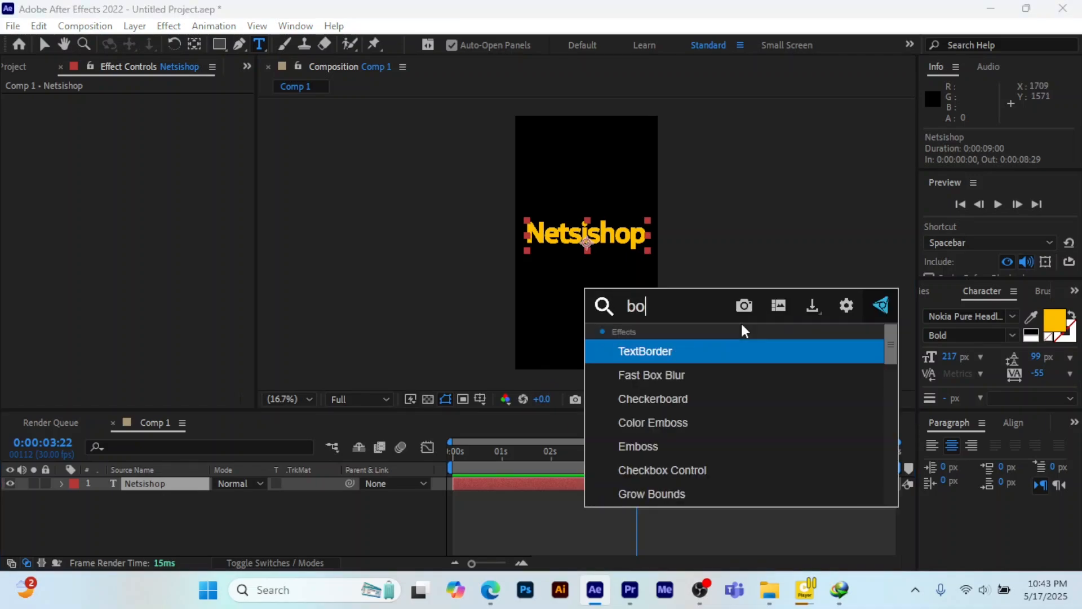
click(656, 348)
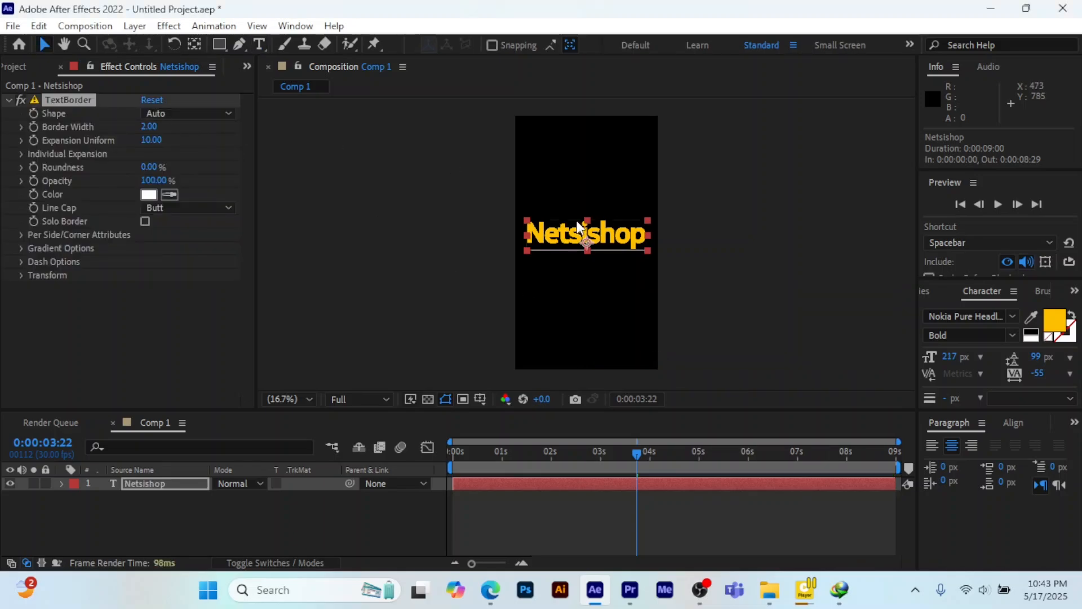
scroll(573, 246, up, 5)
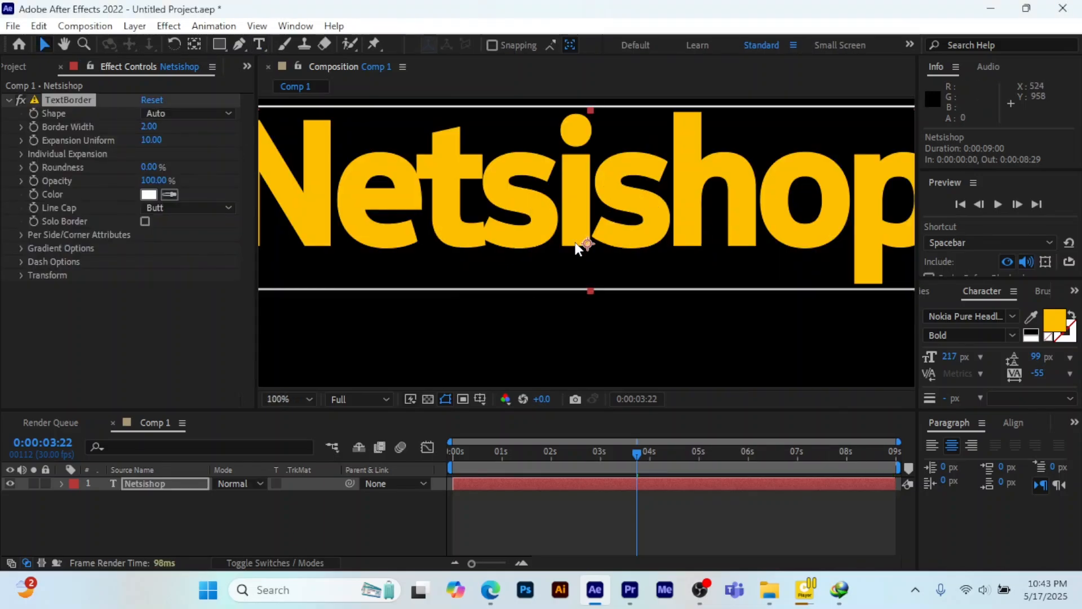
scroll(575, 241, down, 2)
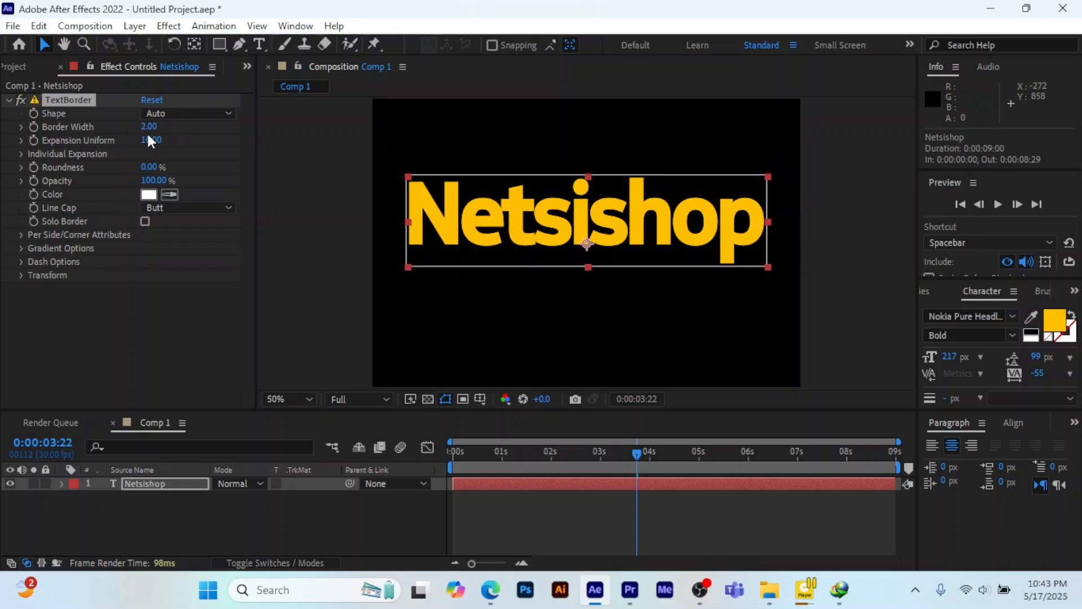
drag(148, 126, 155, 123)
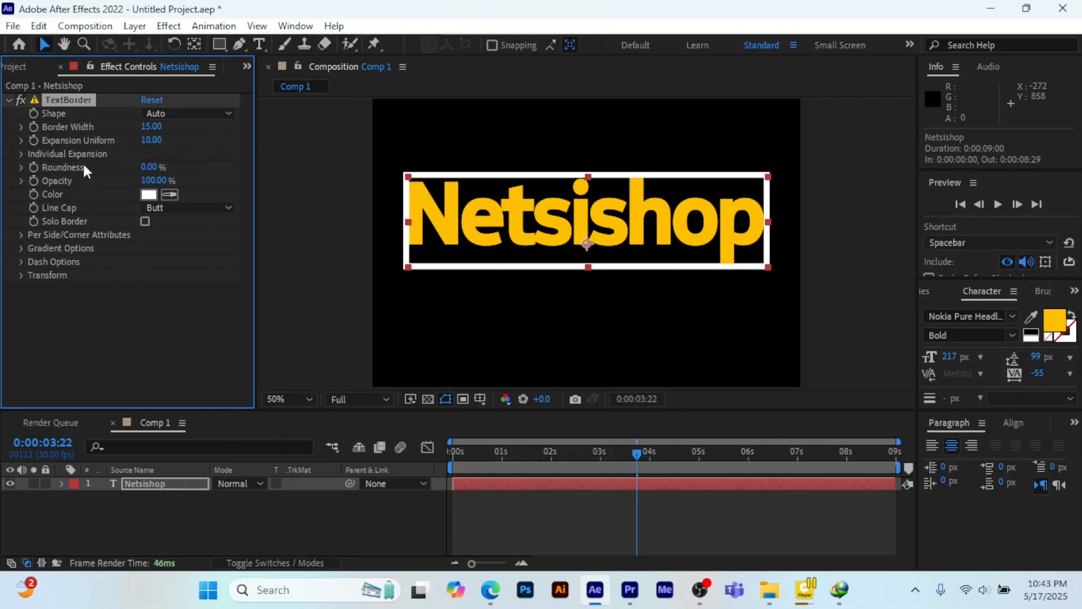
Step: Set TextBorder's individual expansion to 40 for Left, 50 for Right and 30 for Top
click(21, 152)
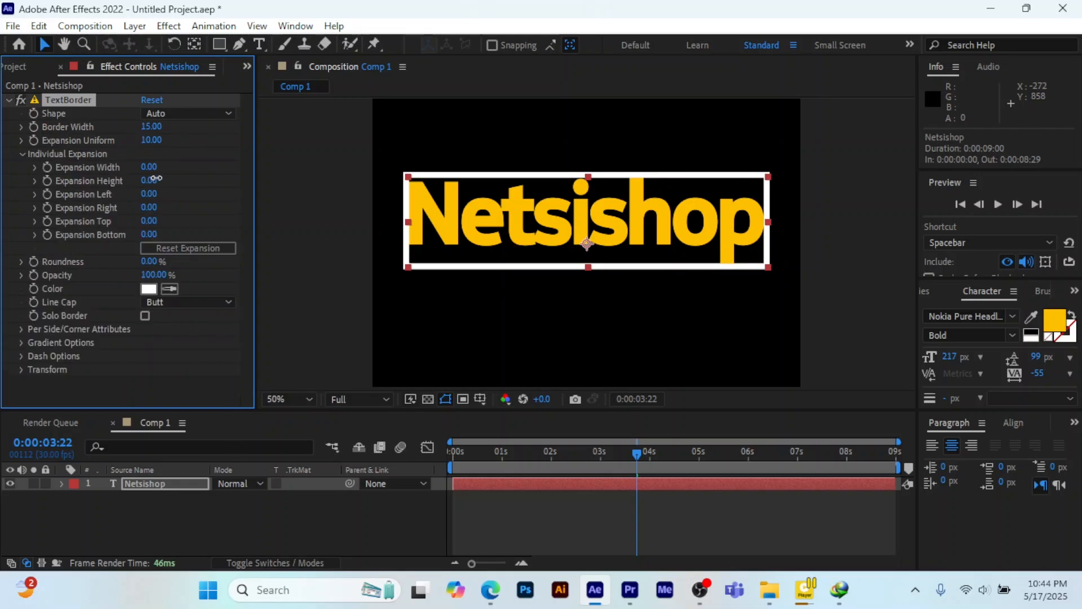
drag(156, 179, 156, 219)
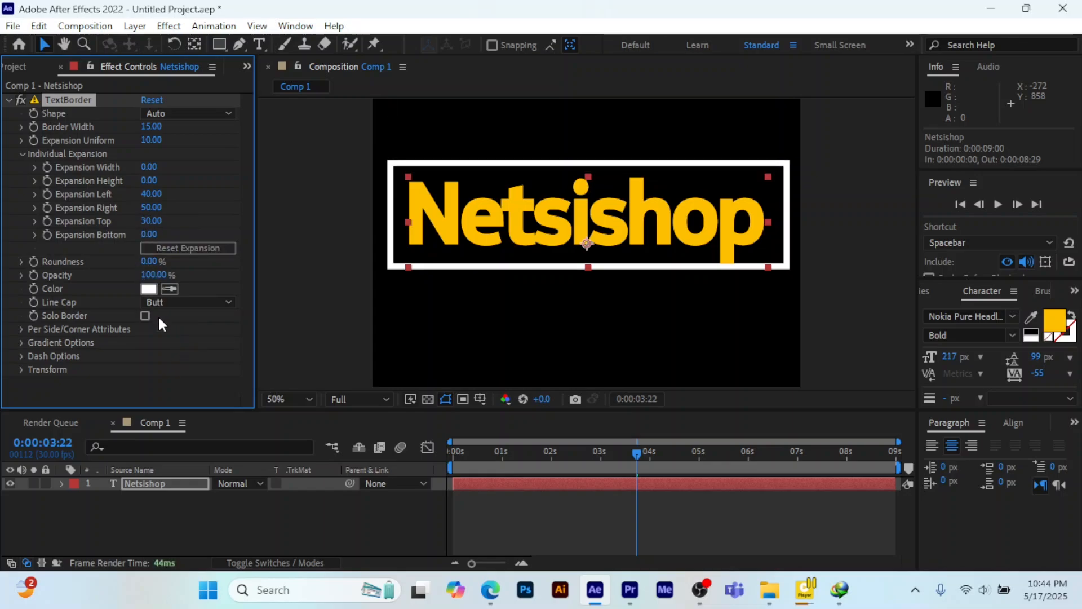
Step: Style the text border with a Round line cap, Expansion Uniform 0 and Roundness 100%
click(172, 303)
click(186, 337)
mouse_move(150, 140)
mouse_down()
mouse_move(186, 140)
mouse_move(136, 140)
mouse_up()
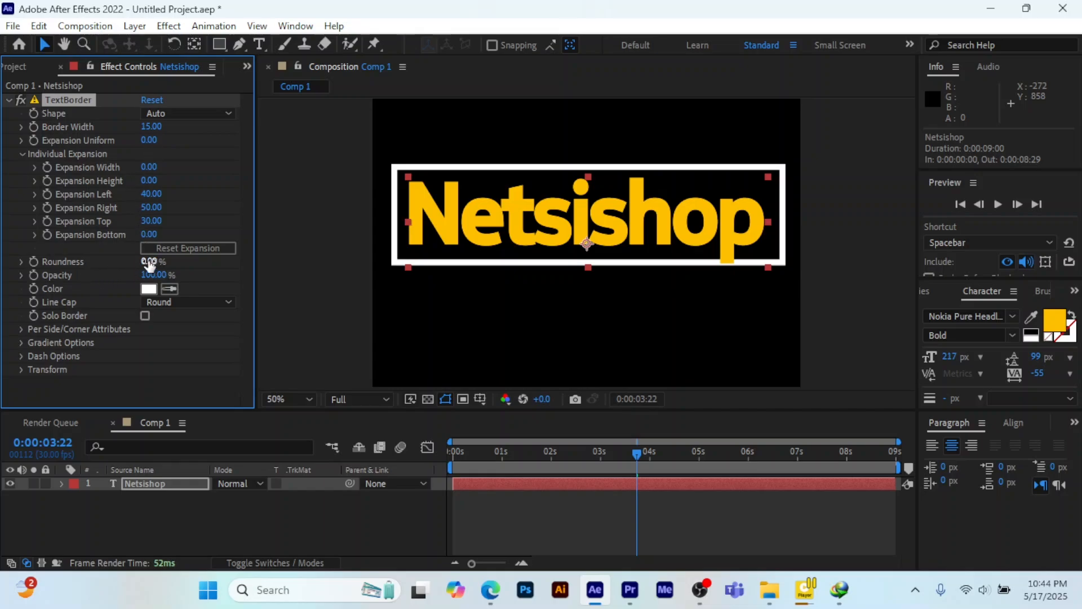
drag(149, 261, 345, 263)
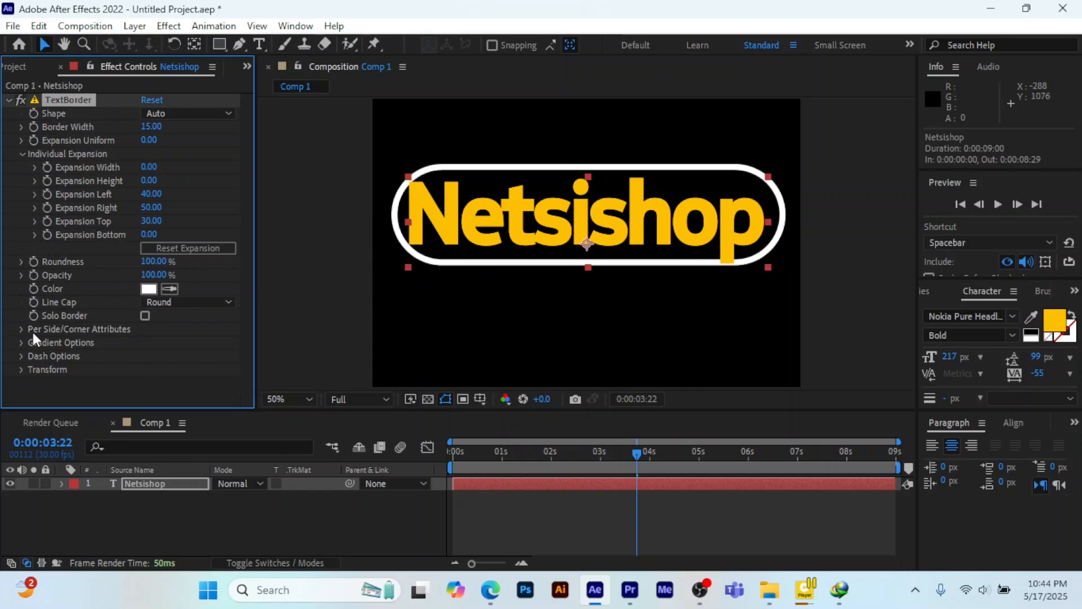
Step: Examine TextBorder's Per Side/Corner Attributes and Gradient Options
click(18, 329)
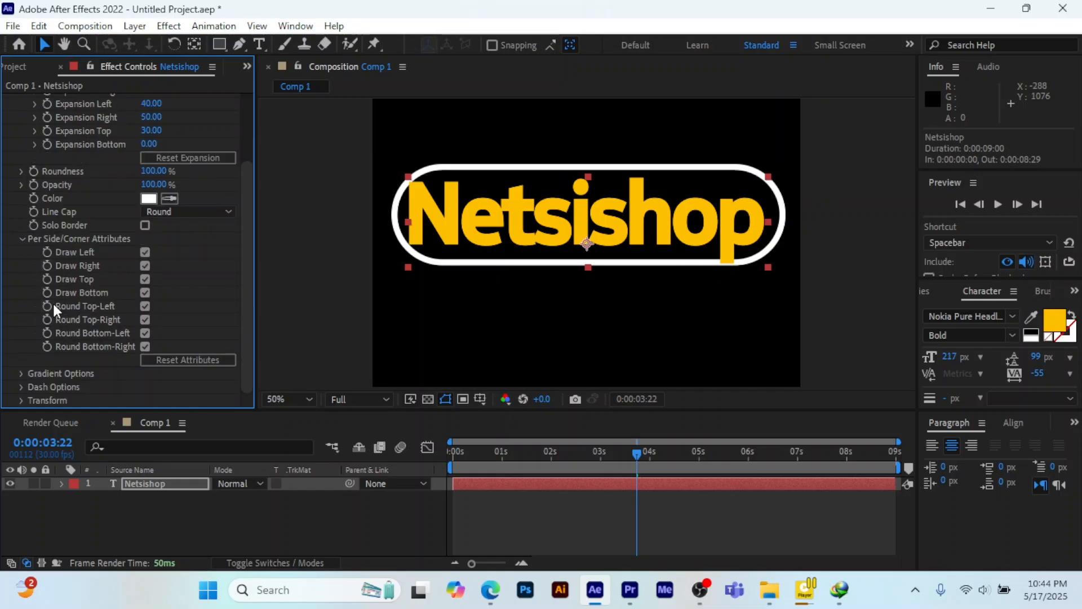
click(20, 373)
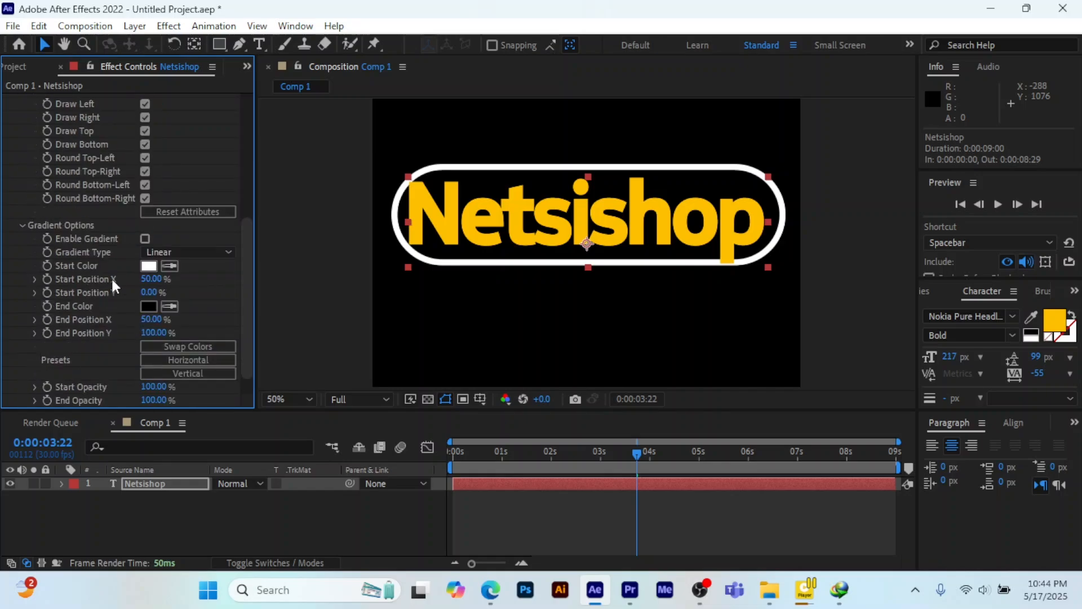